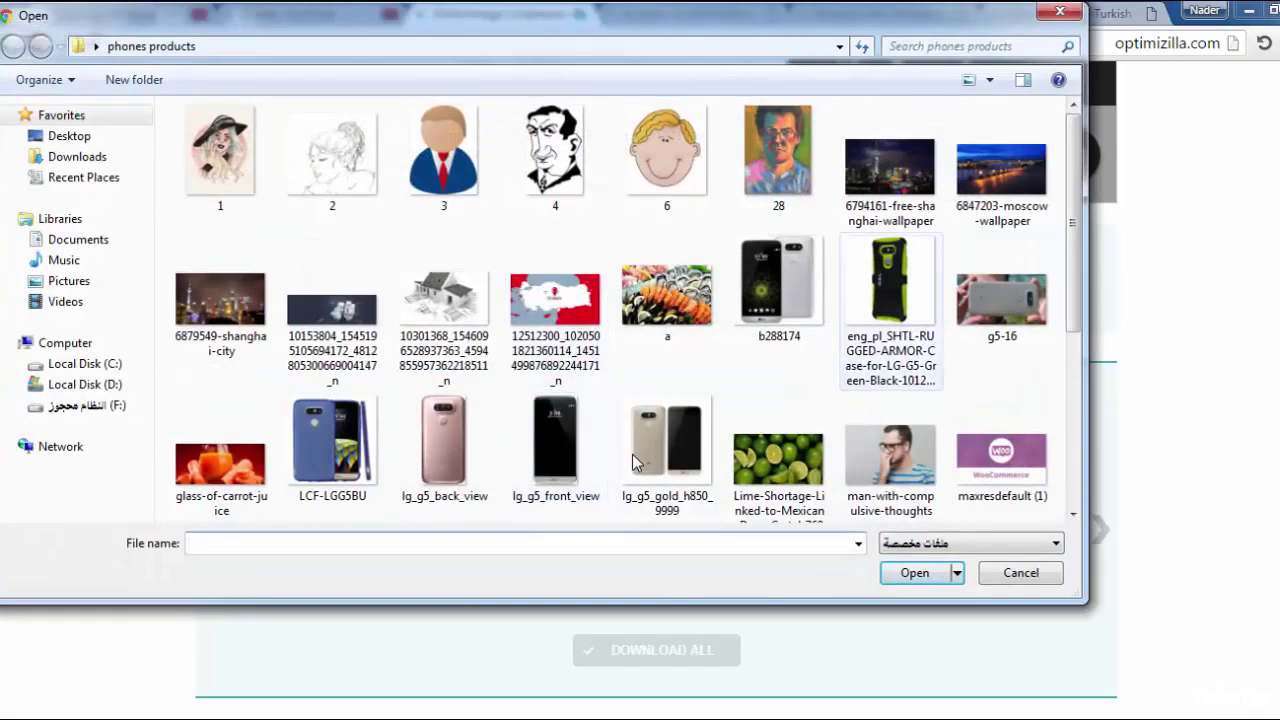
# Upload the 6847203-moscow-wallpaper and 6879549-shanghai-city images to the online compressor and download the compressed copies.
pyautogui.click(1001, 168)
pyautogui.press('Return')
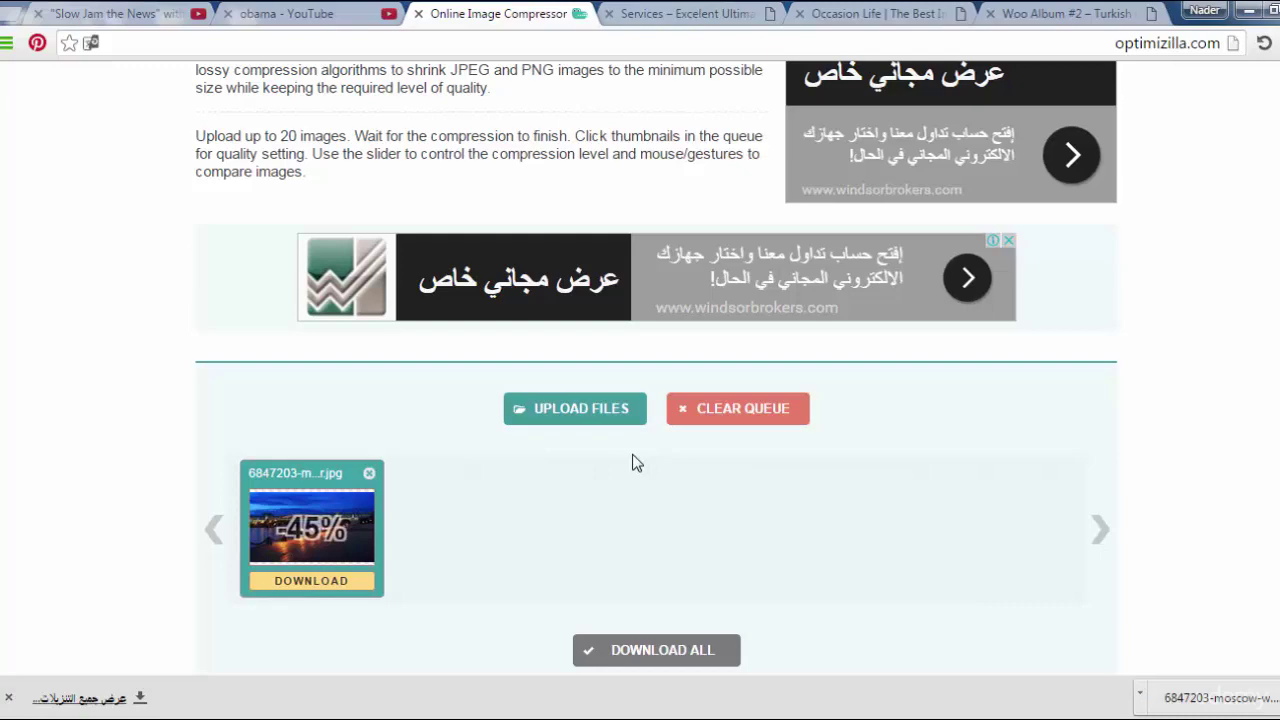
pyautogui.click(632, 462)
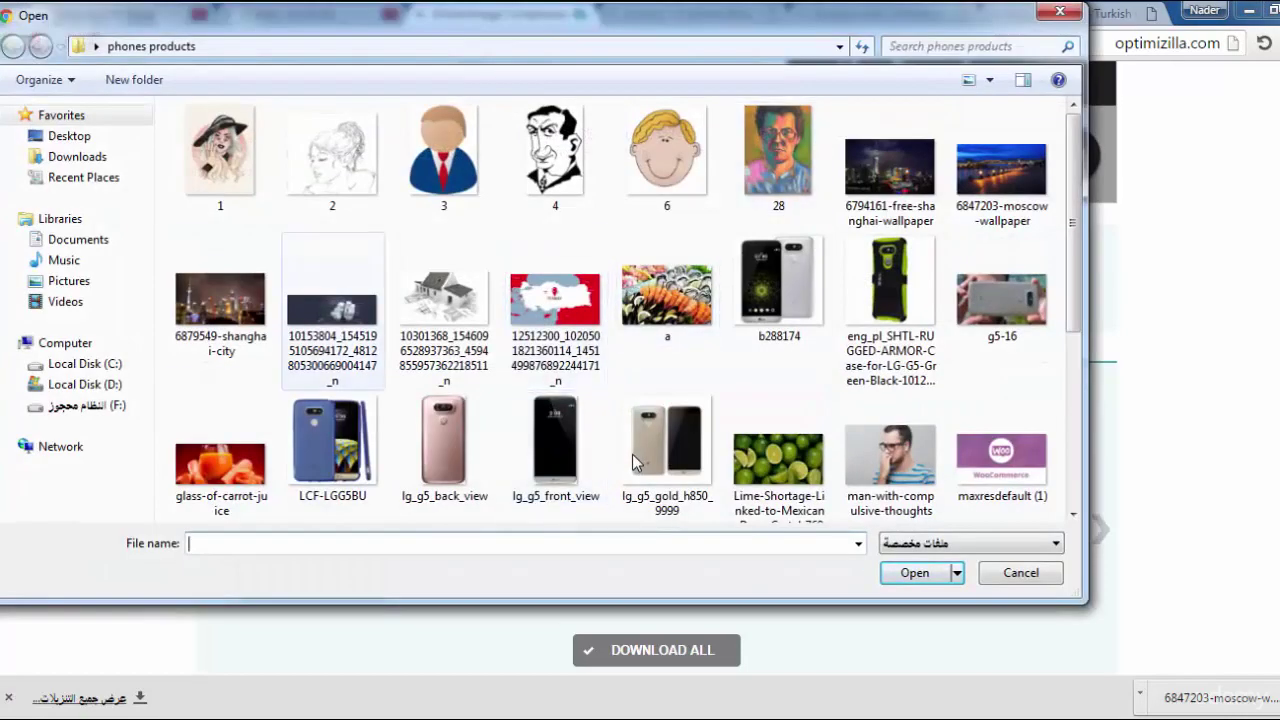
pyautogui.click(220, 298)
pyautogui.press('Return')
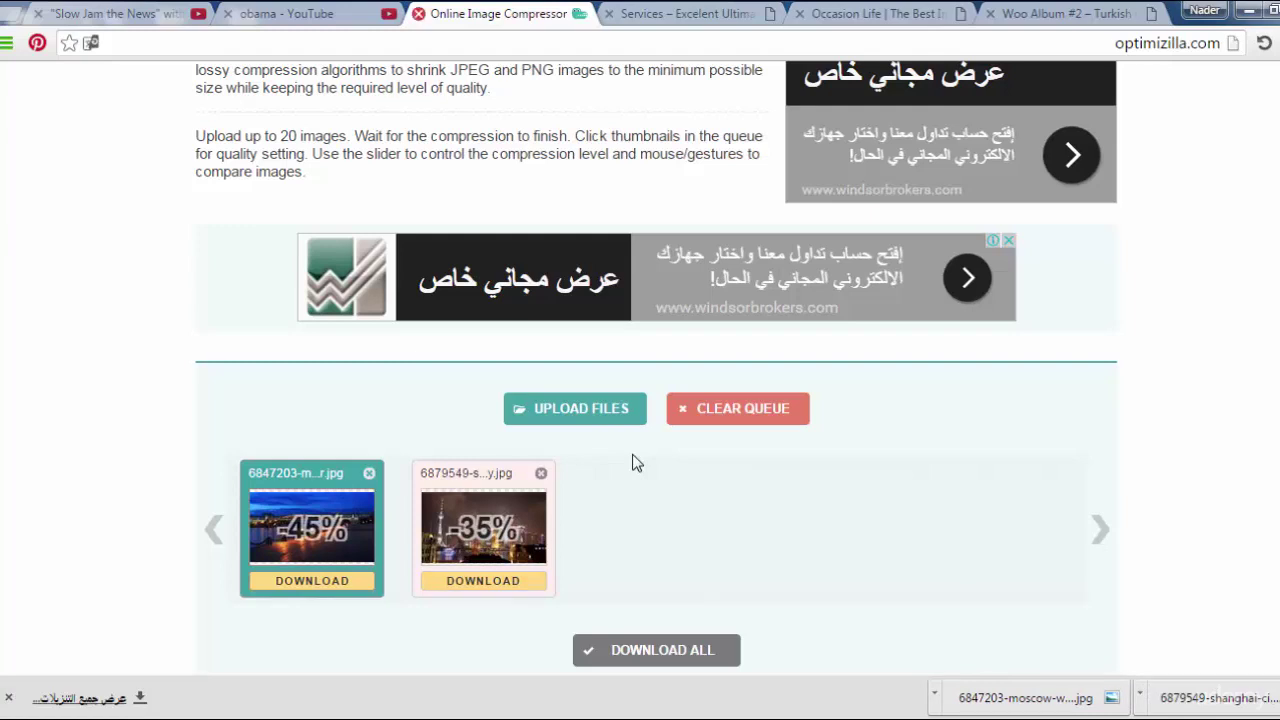
# Close the image compressor and open the About Us page for editing in the WordPress admin.
pyautogui.hotkey('ctrl', 'w')
pyautogui.hotkey('ctrl', 'Tab')
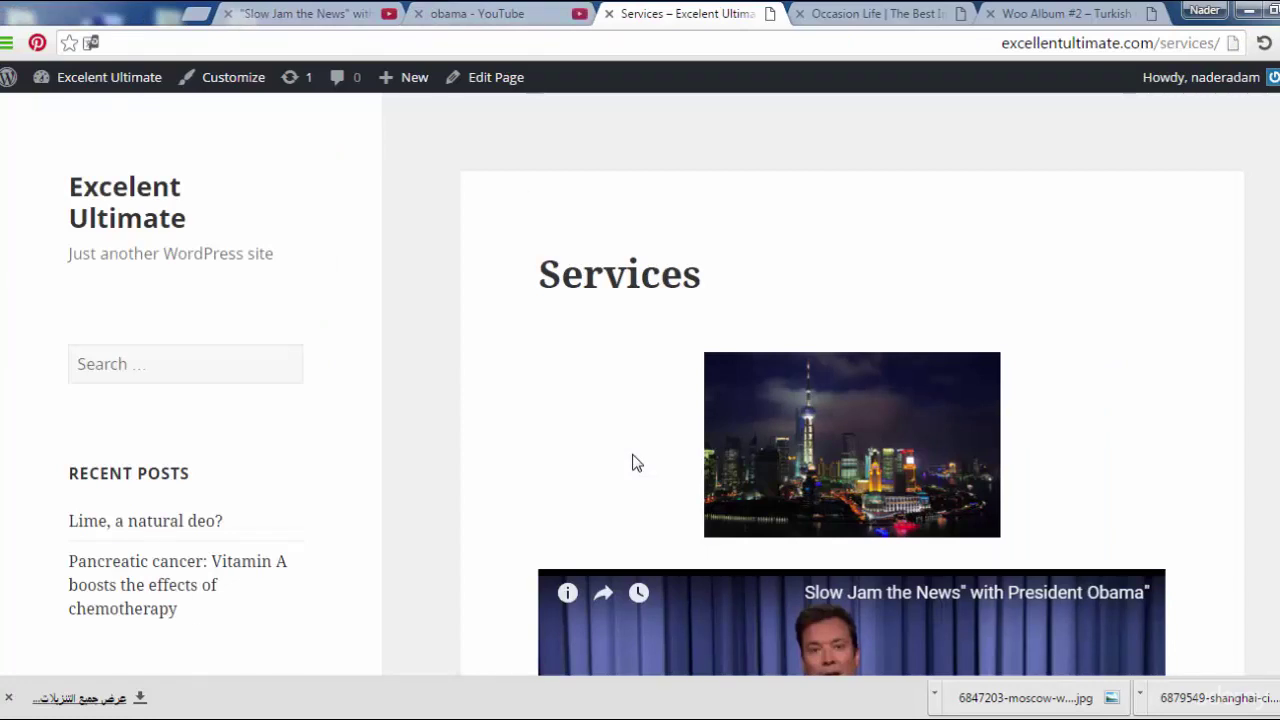
pyautogui.press('Tab')
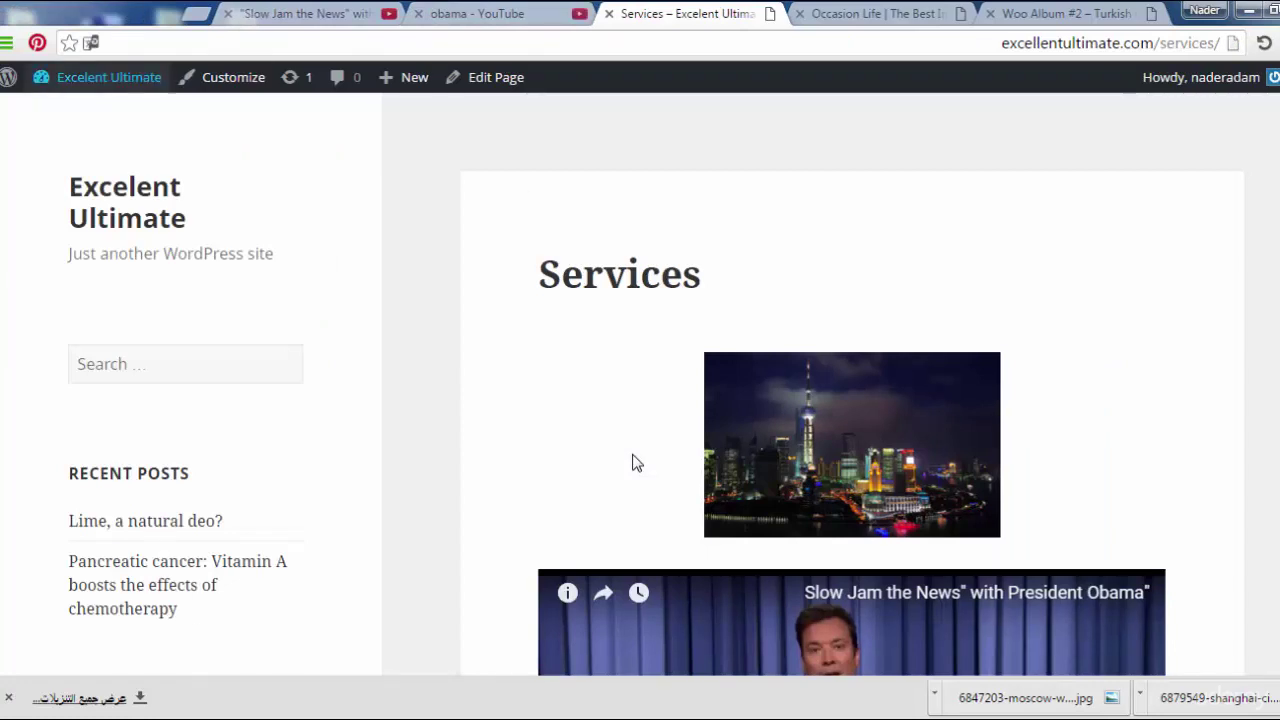
pyautogui.press('Tab')
pyautogui.press('Return')
pyautogui.press('Return')
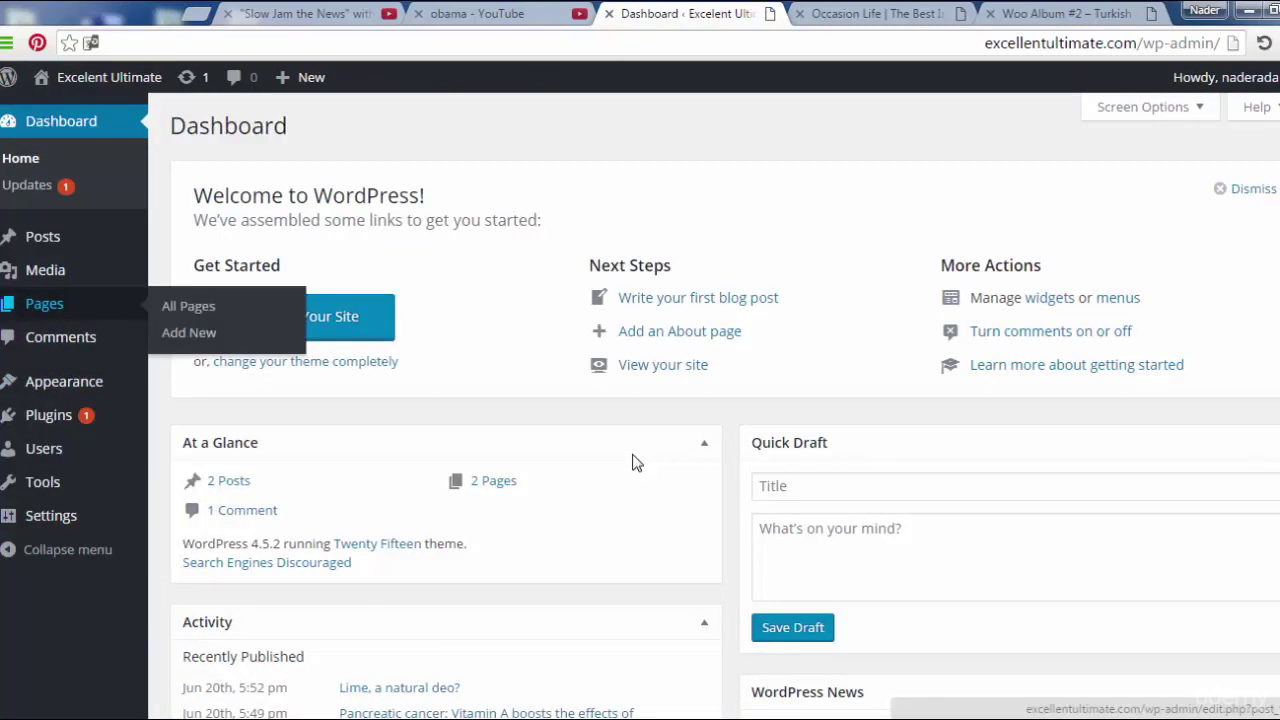
pyautogui.click(44, 303)
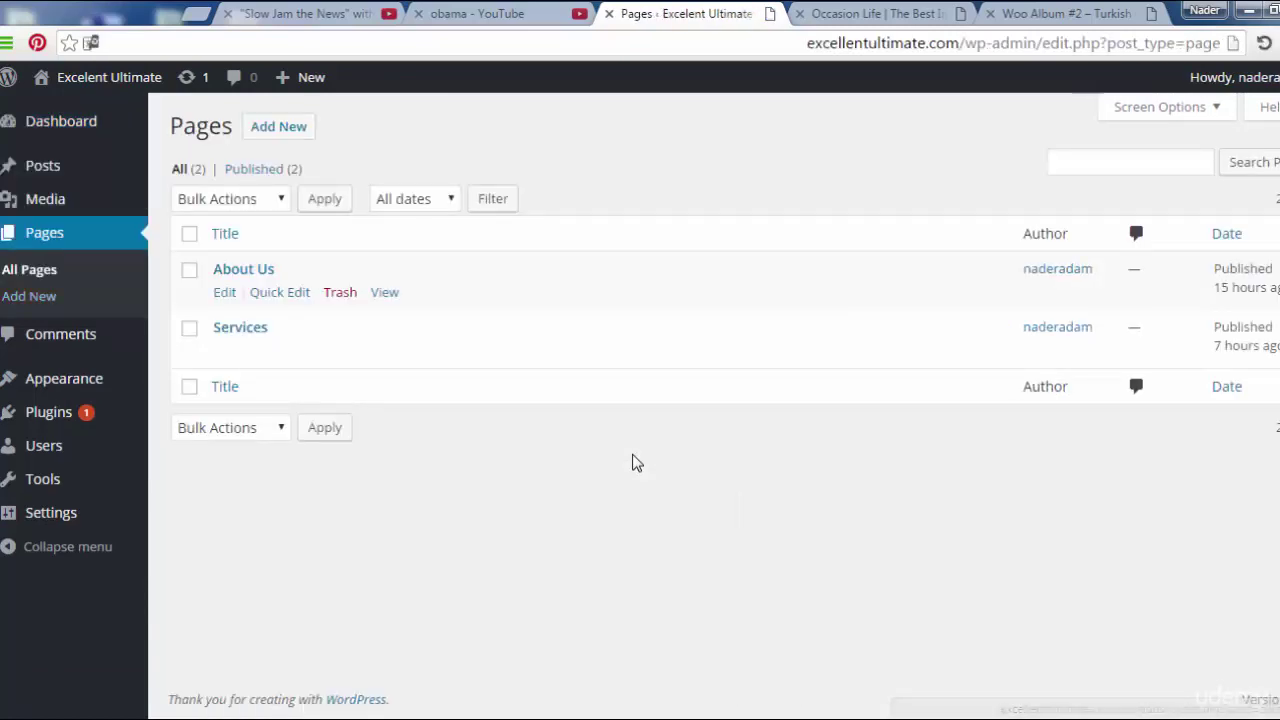
pyautogui.click(243, 269)
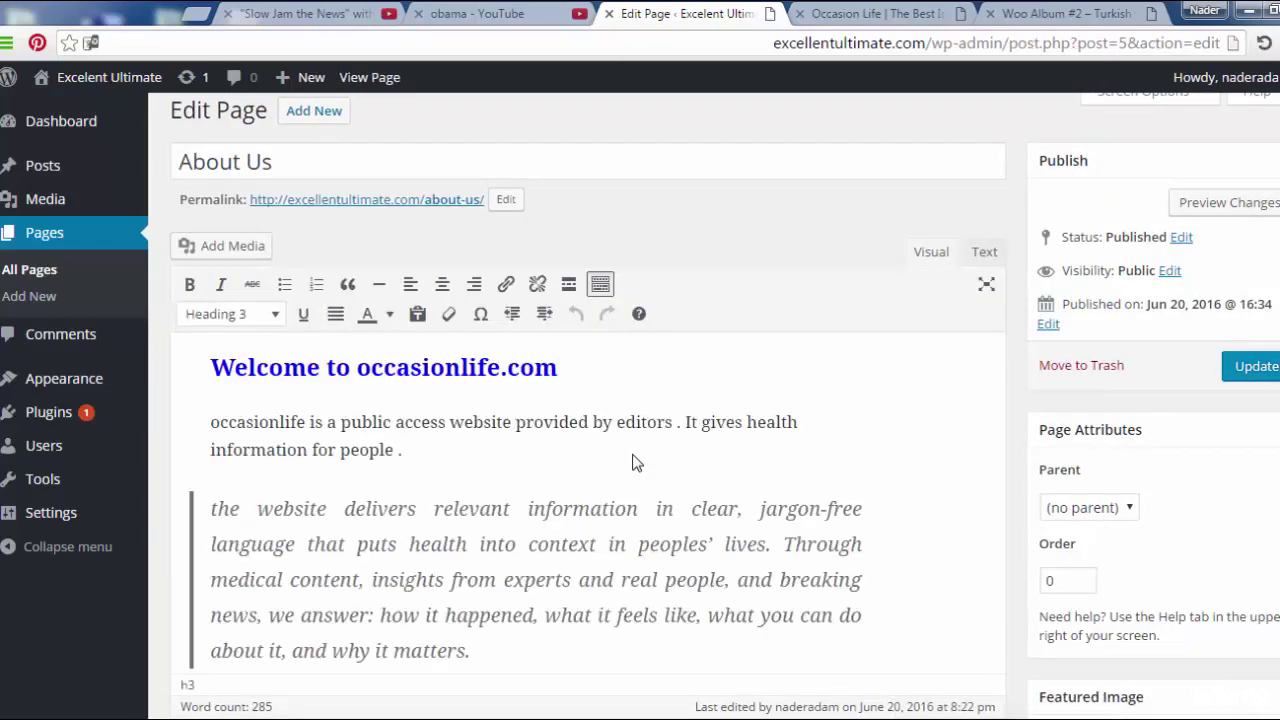
# Add an empty line after the paragraph ending in "stressful times." and delete the photo of the man beneath it.
pyautogui.scroll(-2, 632, 462)
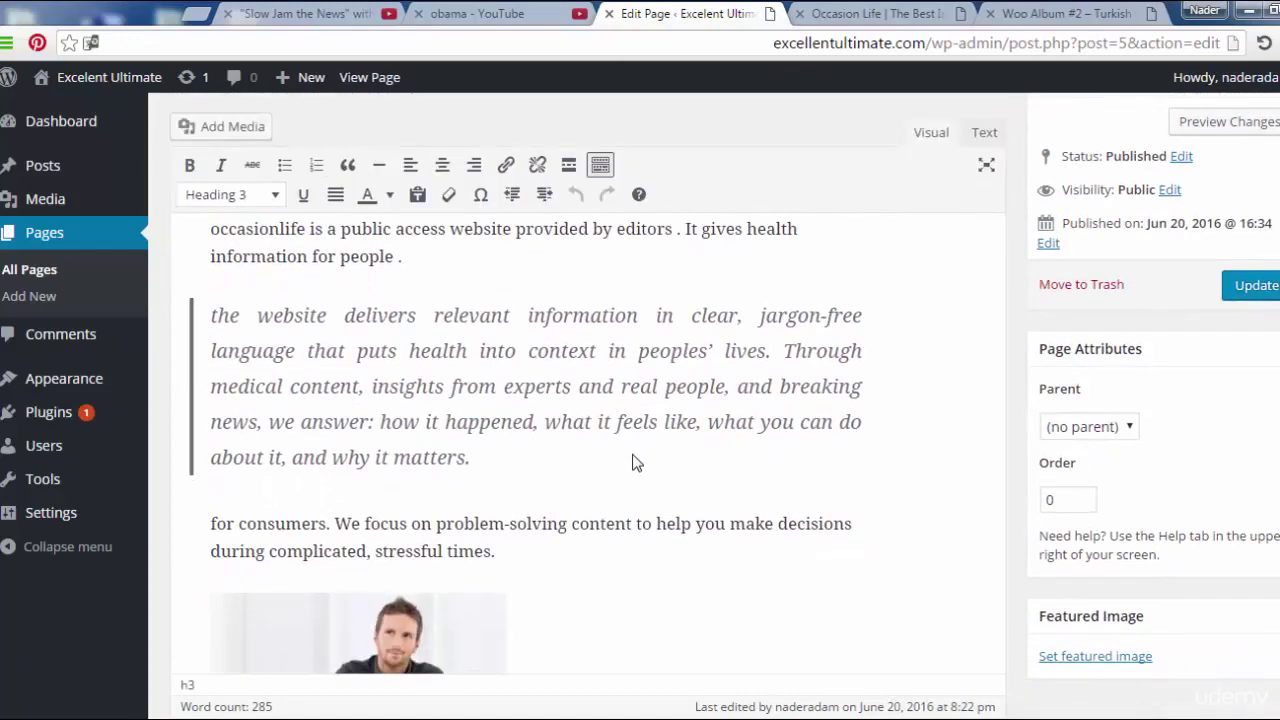
pyautogui.click(494, 550)
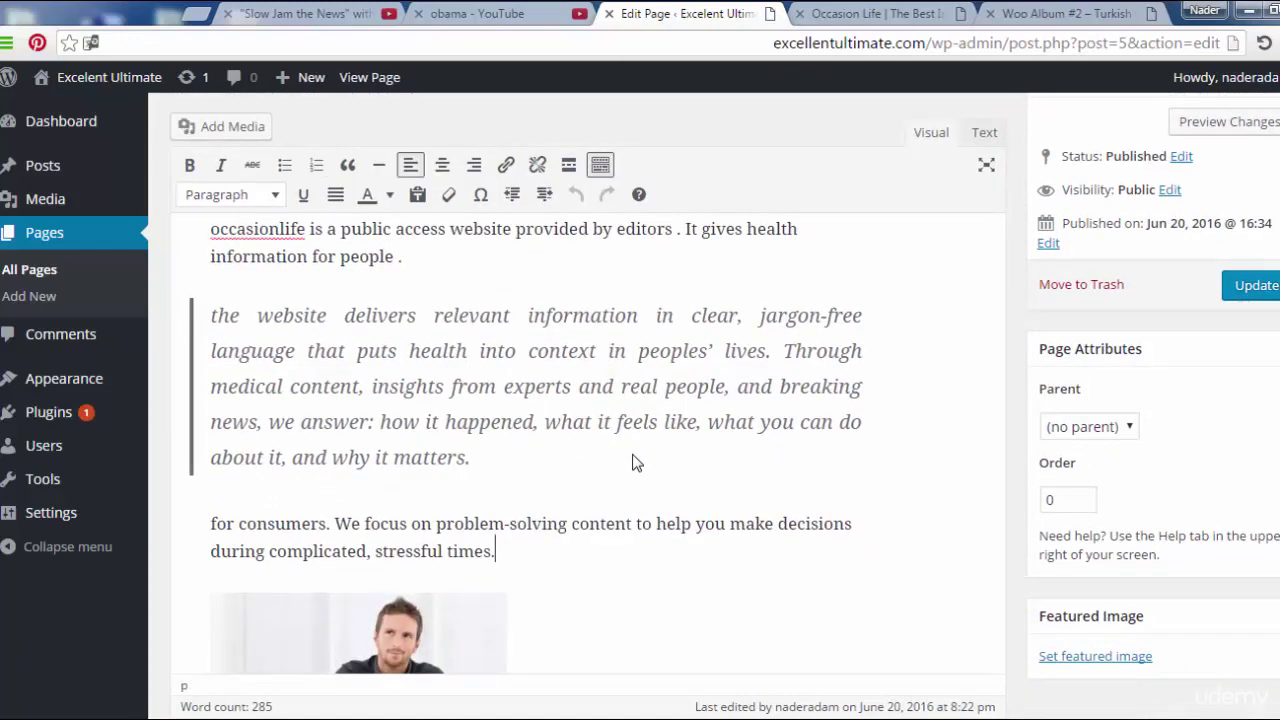
pyautogui.press('Return')
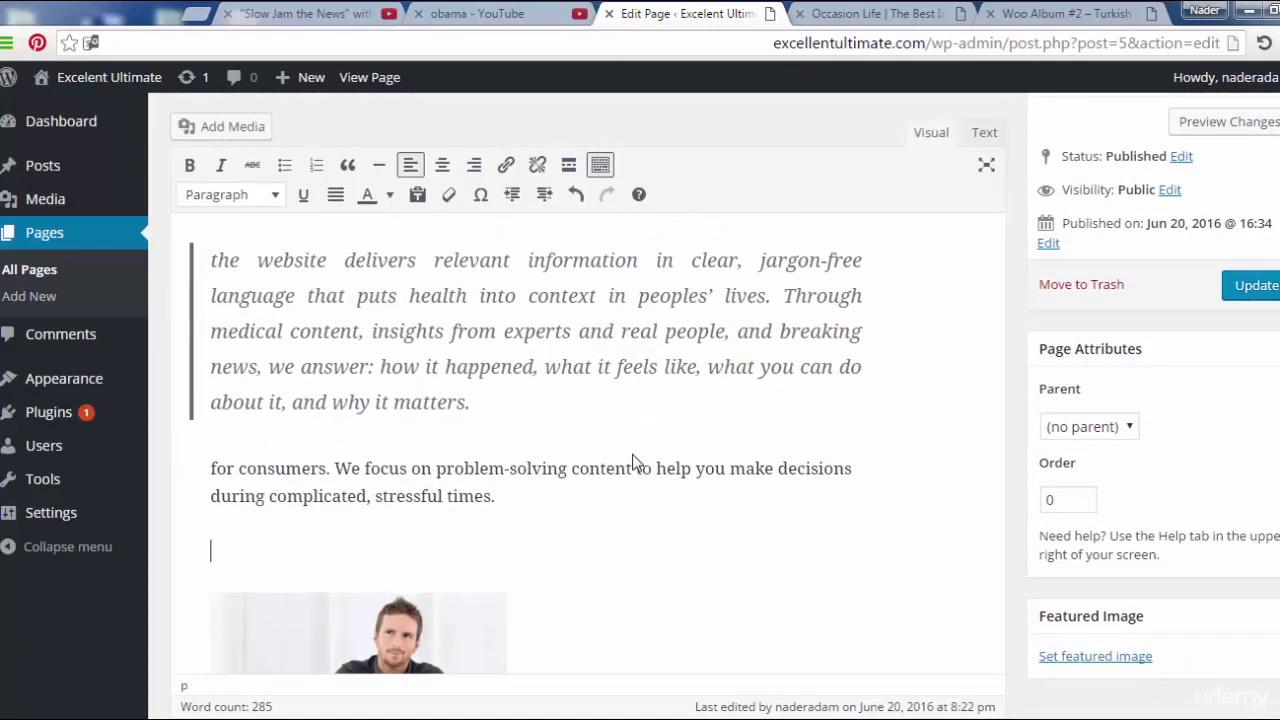
pyautogui.press('Down')
pyautogui.press('Delete')
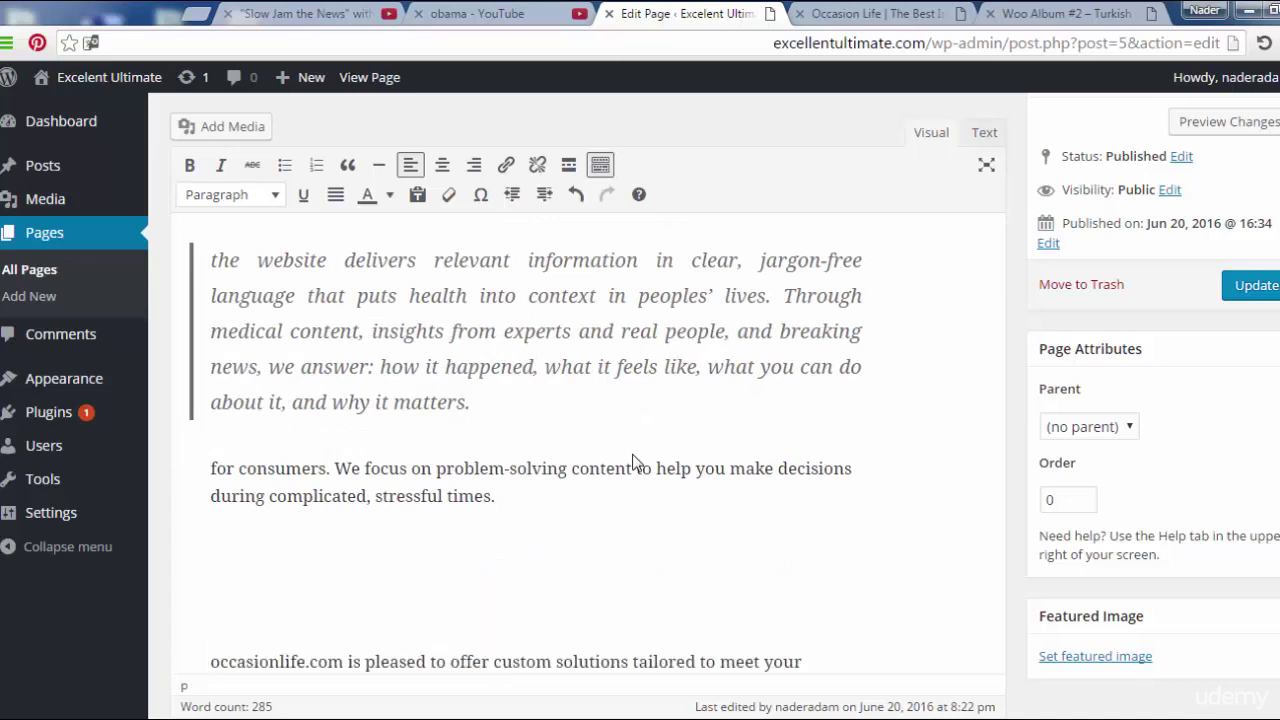
pyautogui.press('Up')
pyautogui.scroll(1, 632, 462)
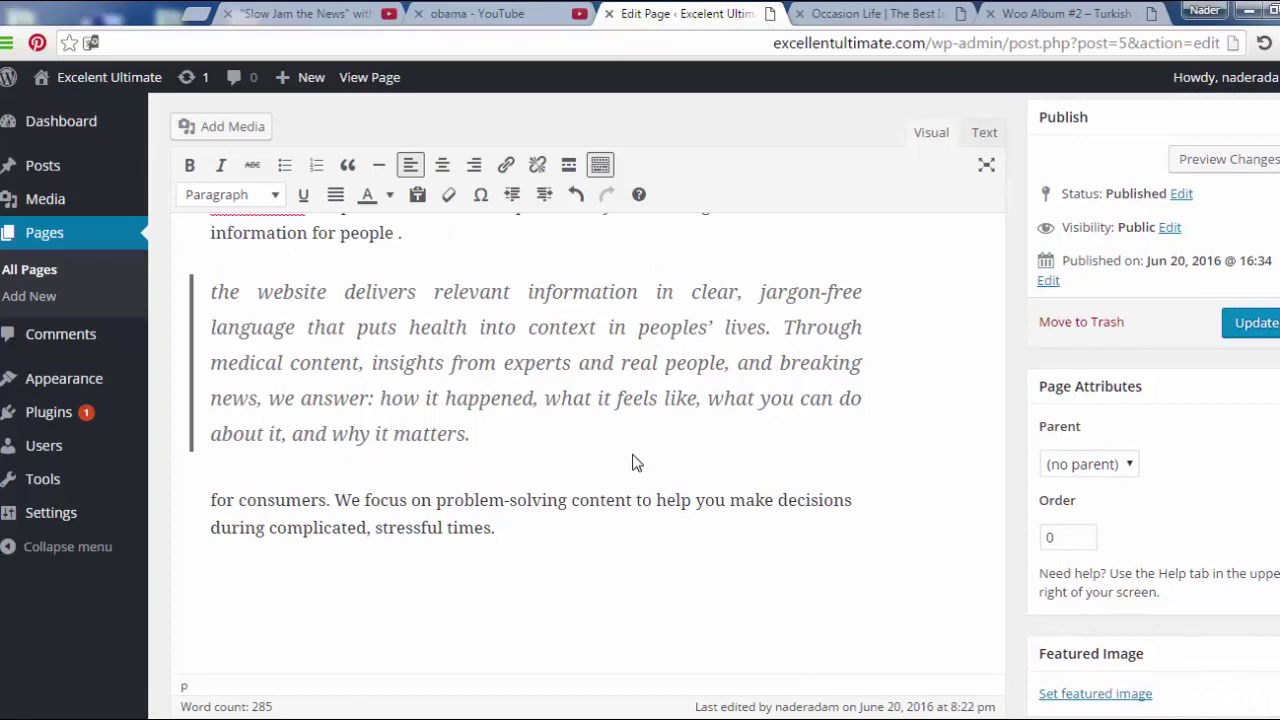
# Open media insertion for the empty line and look through the images already in the media library.
pyautogui.hotkey('alt', 'shift', 'm')
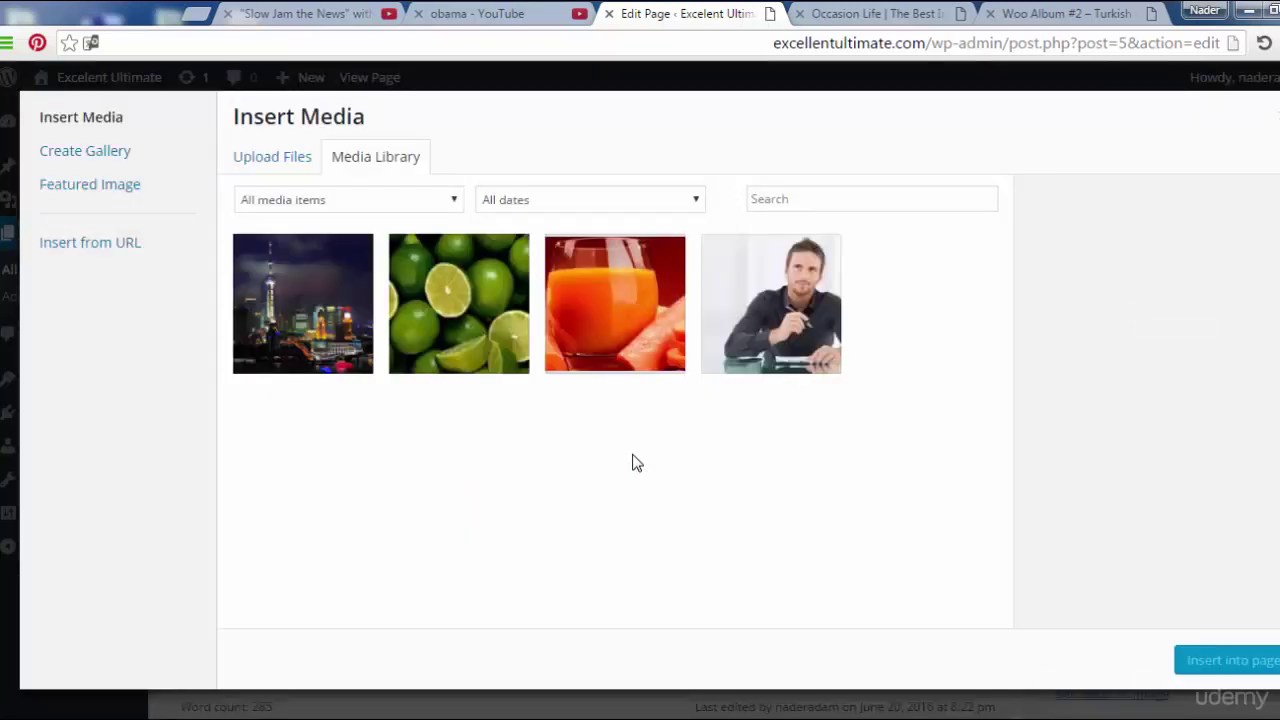
pyautogui.press('Return')
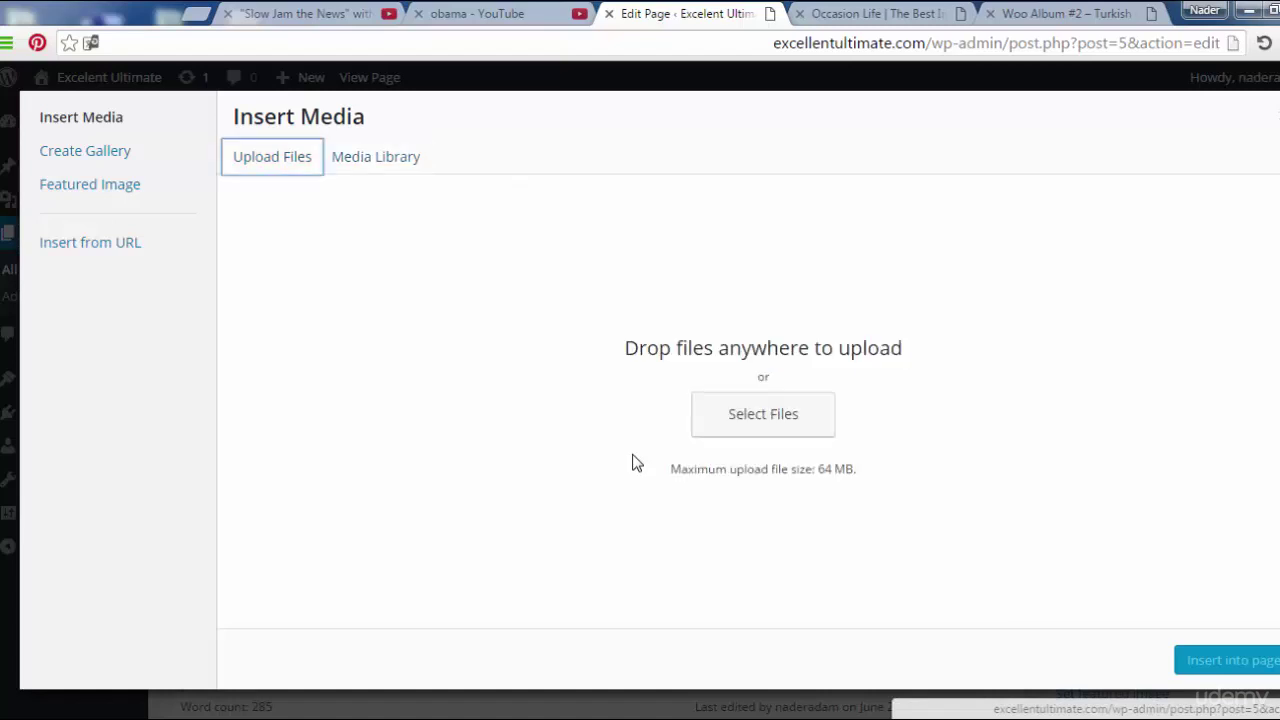
pyautogui.press('Tab')
pyautogui.press('Return')
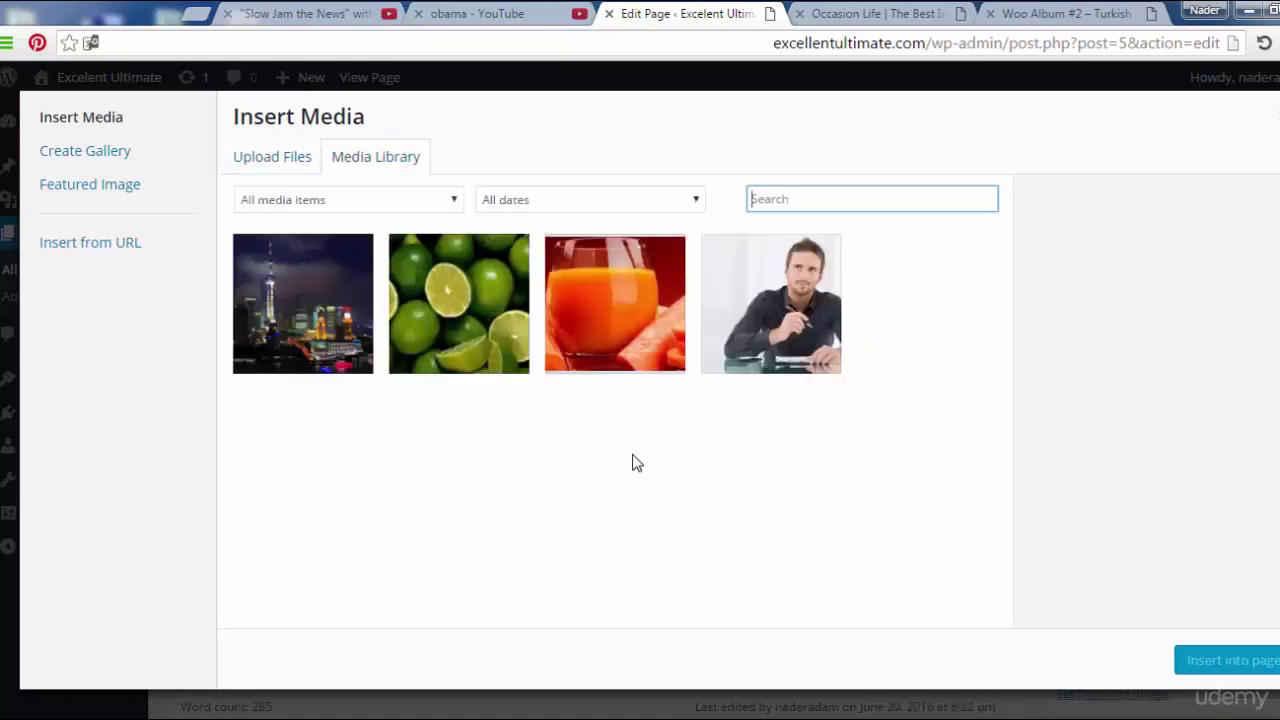
pyautogui.press('Tab')
pyautogui.press('Return')
pyautogui.hotkey('shift', 'Tab')
pyautogui.press('Return')
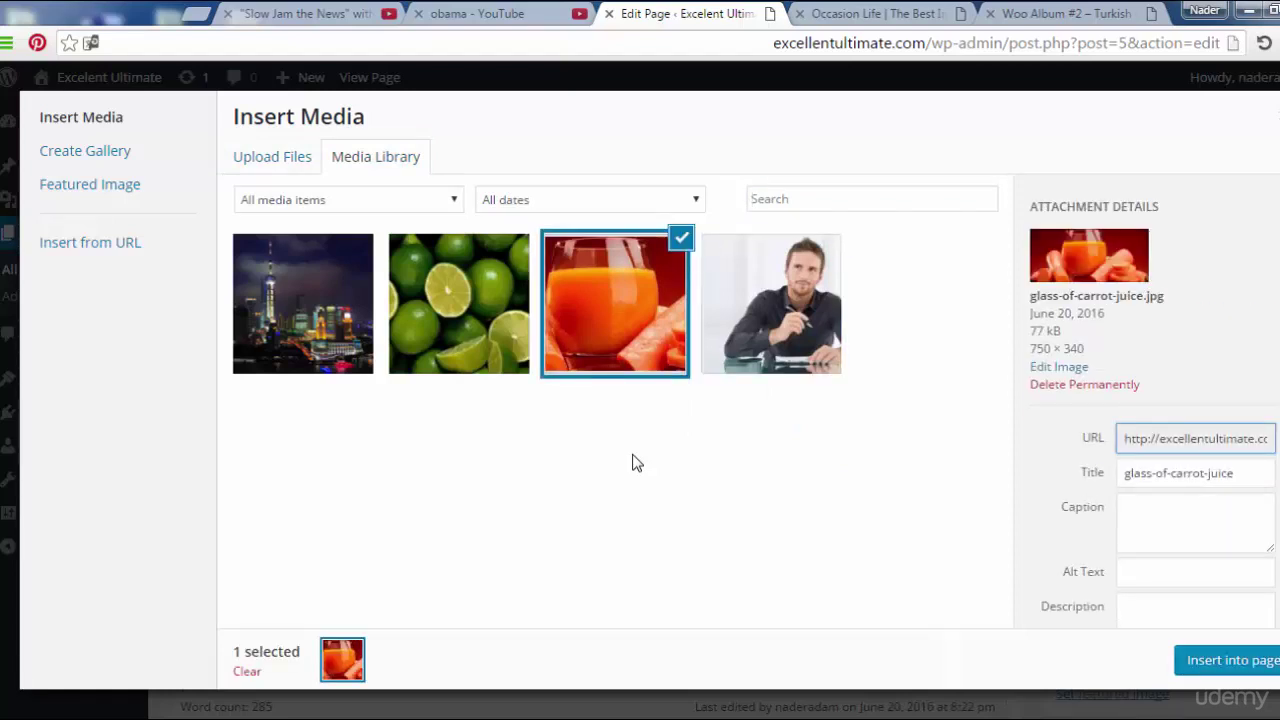
pyautogui.press('Left')
pyautogui.press('Left')
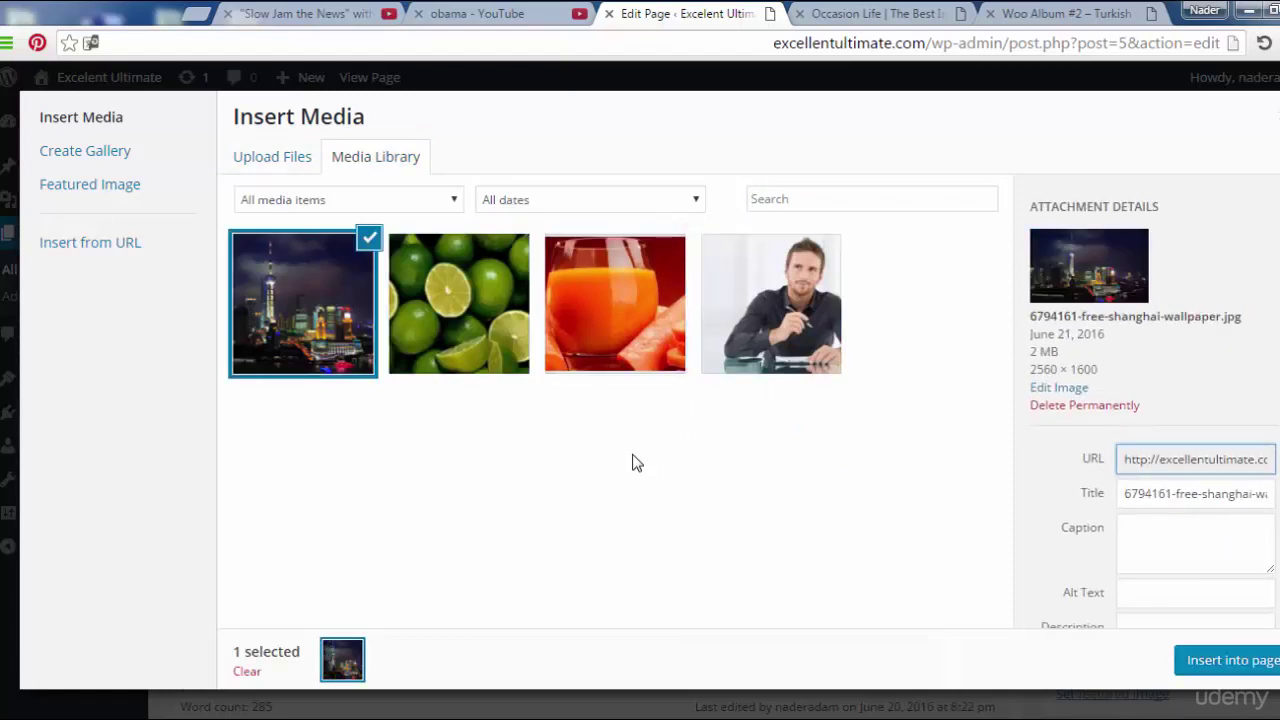
# Upload the image file 28 from the phones products folder to the media library.
pyautogui.hotkey('shift', 'Tab')
pyautogui.hotkey('shift', 'Tab')
pyautogui.hotkey('shift', 'Tab')
pyautogui.press('Return')
pyautogui.hotkey('shift', 'Tab')
pyautogui.press('Return')
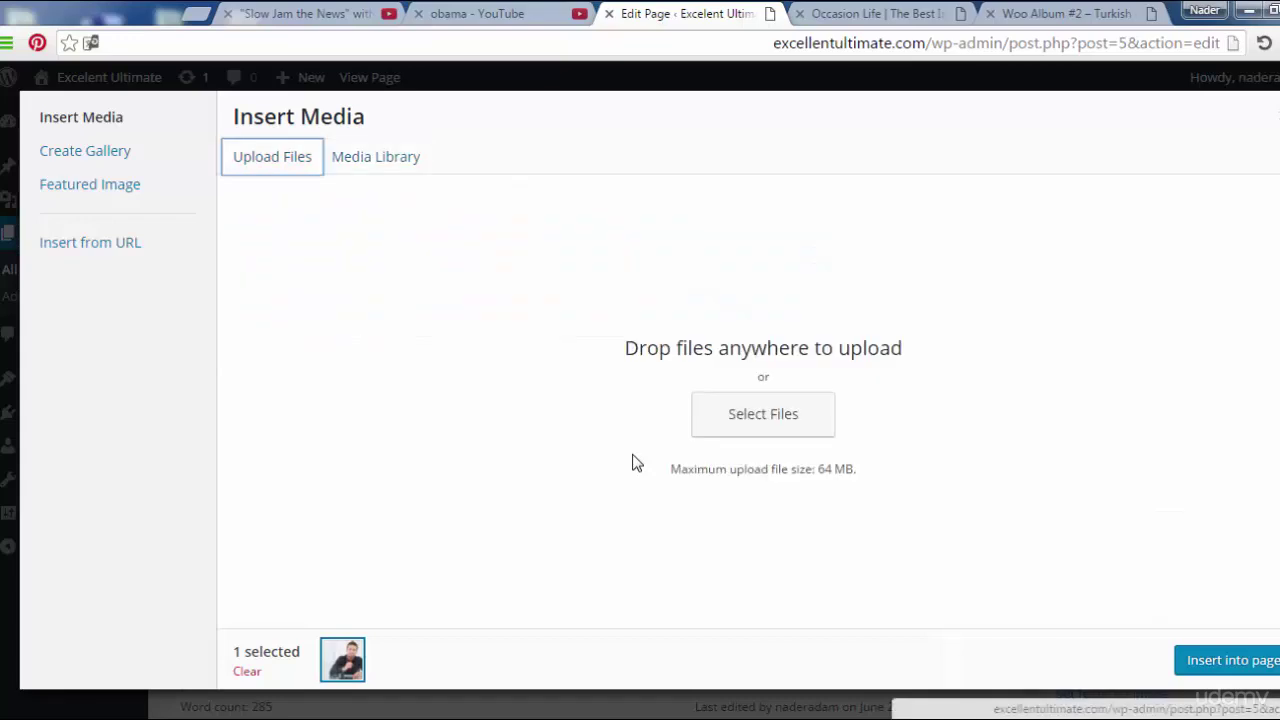
pyautogui.press('Tab')
pyautogui.press('Tab')
pyautogui.press('Return')
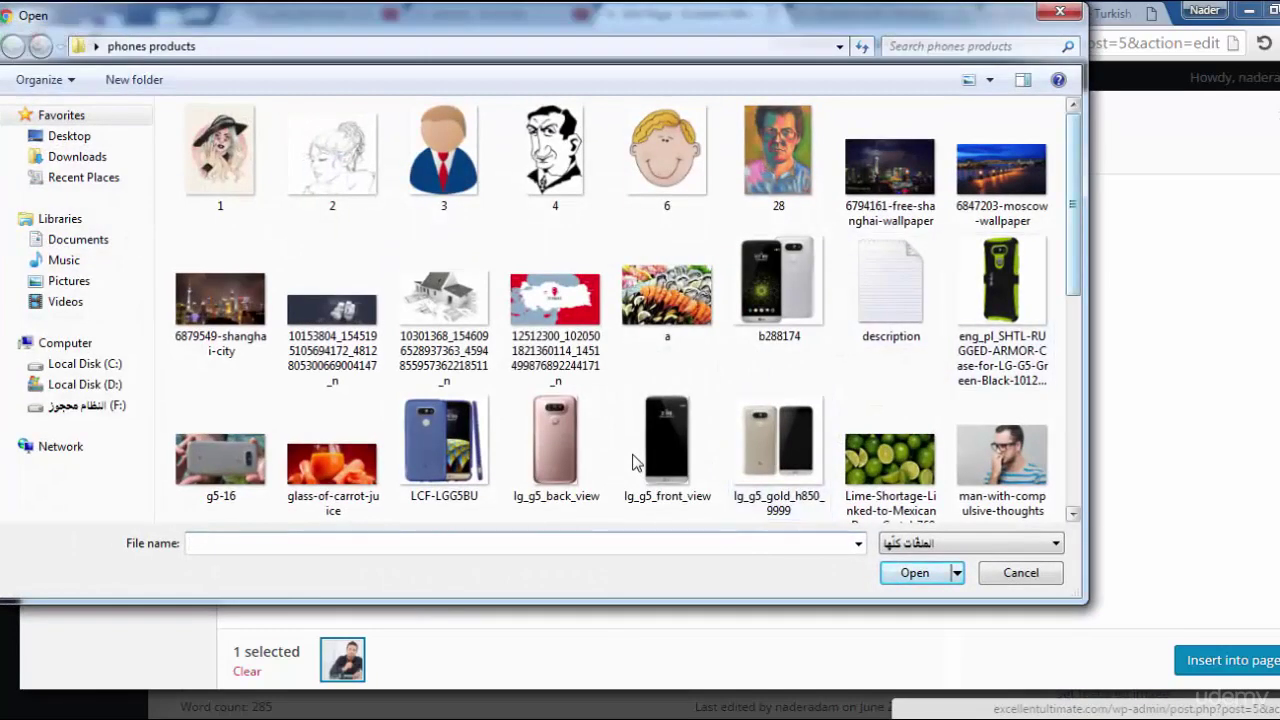
pyautogui.scroll(-5, 632, 462)
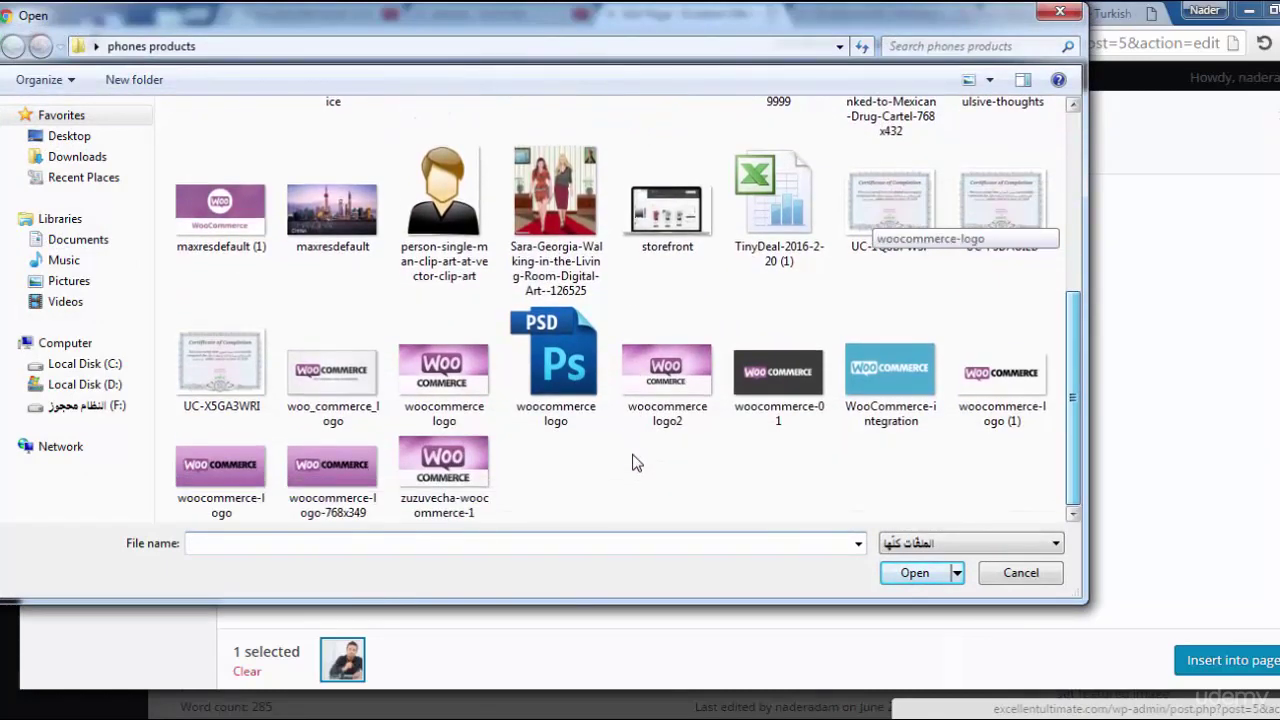
pyautogui.scroll(6, 632, 462)
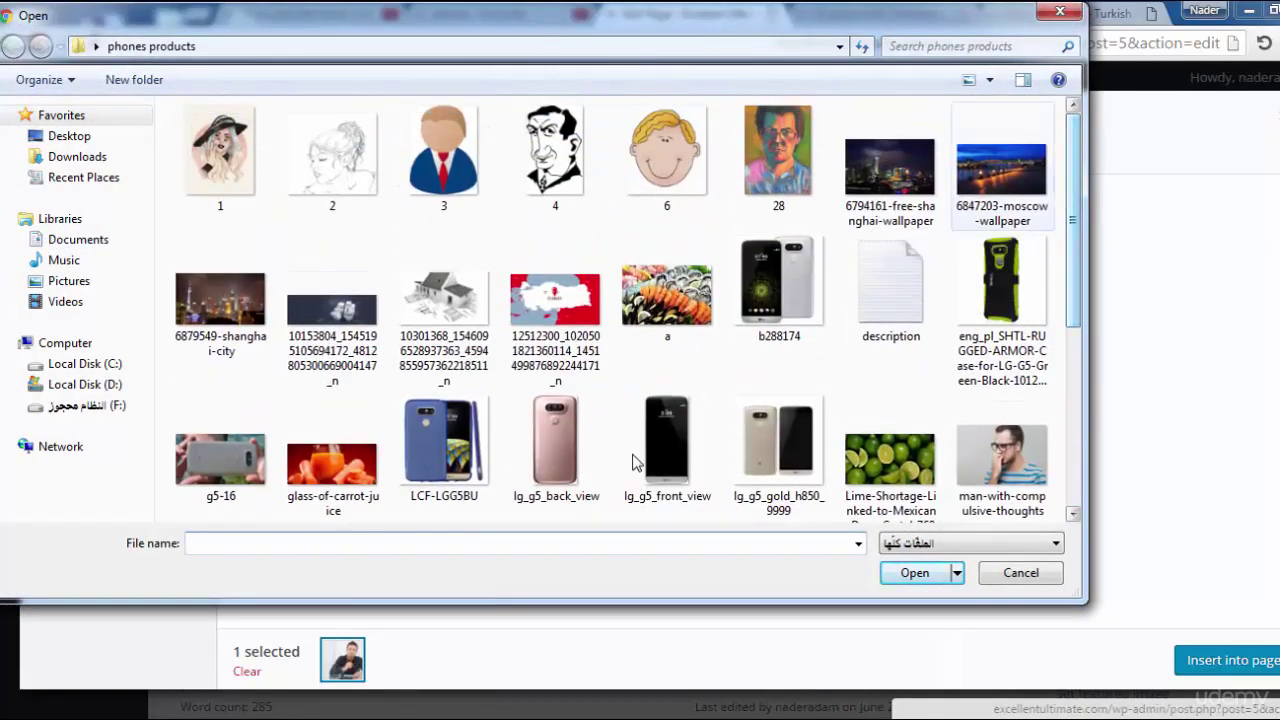
pyautogui.write('28')
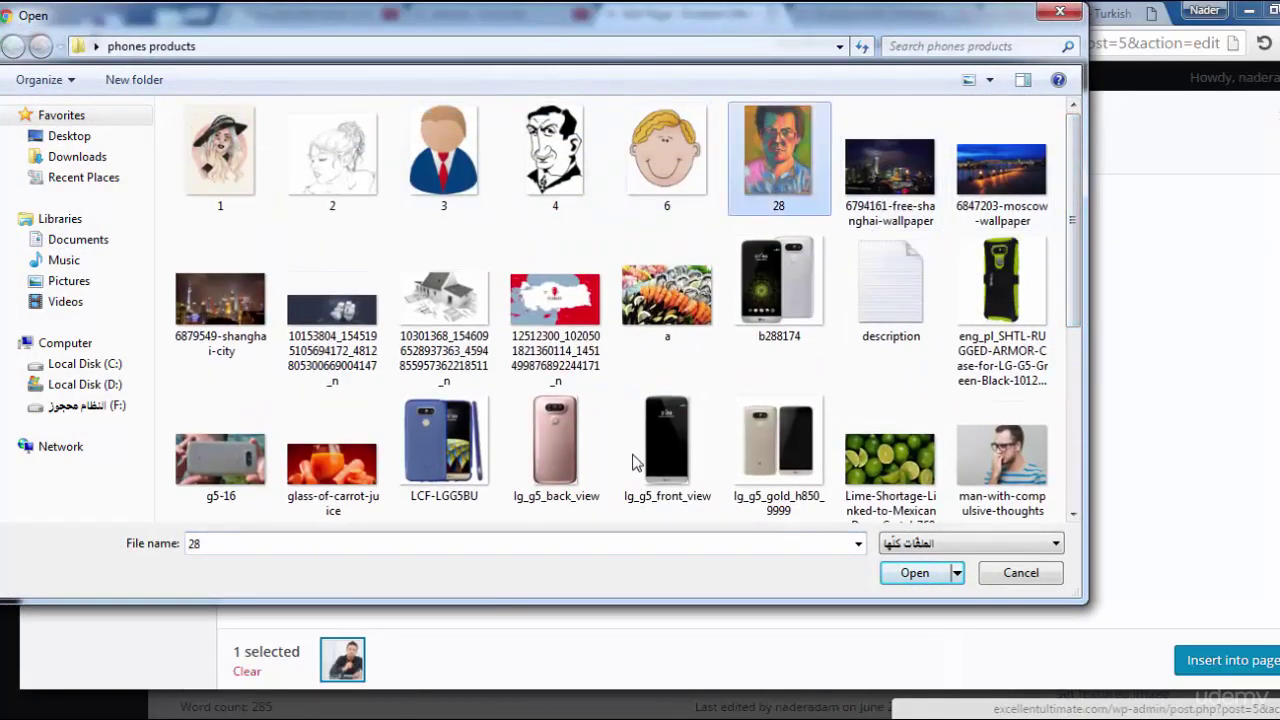
pyautogui.press('Return')
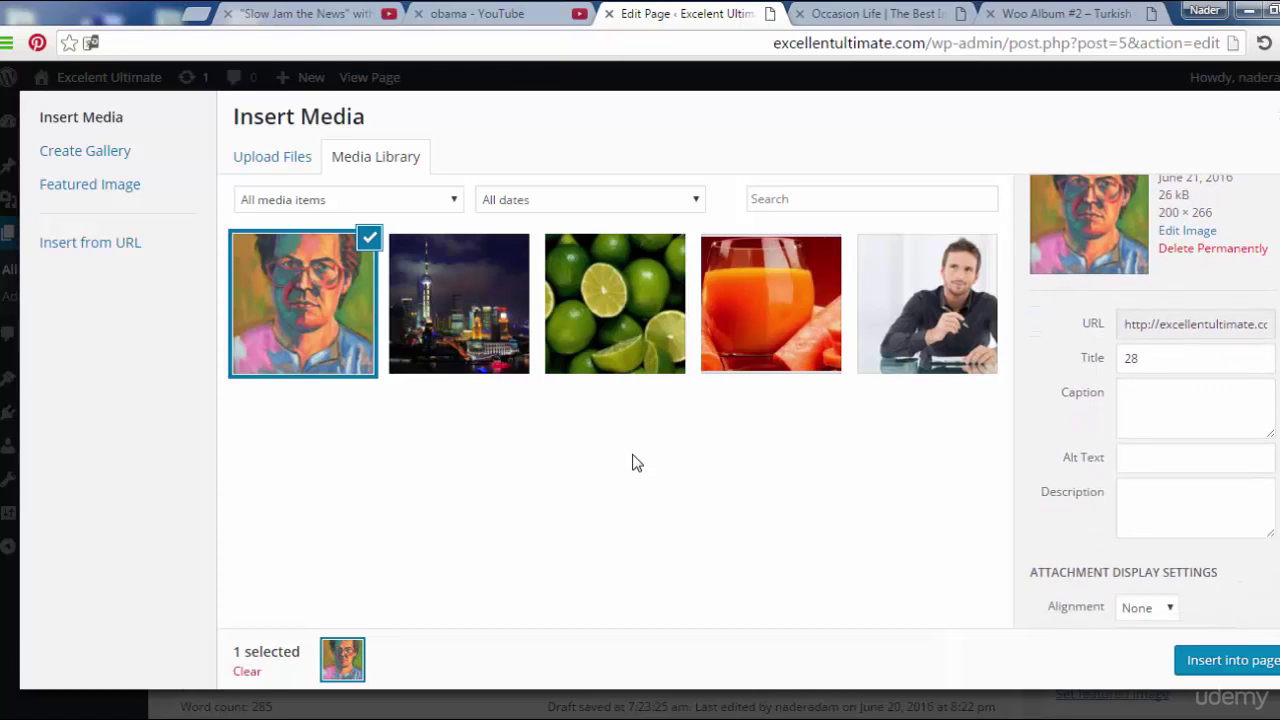
# Set the title of the uploaded portrait image to "My Clip Art Photo".
pyautogui.hotkey('shift', 'Left')
pyautogui.hotkey('shift', 'Left')
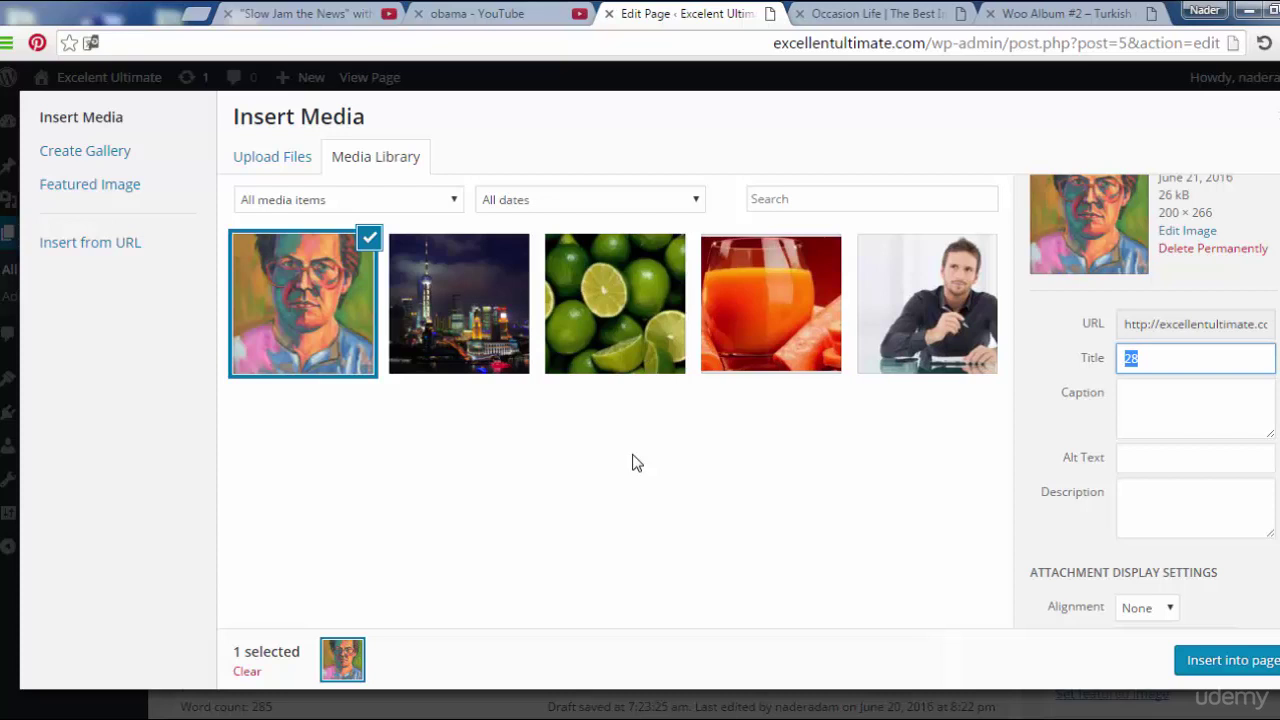
pyautogui.write('Art')
pyautogui.press('BackSpace')
pyautogui.press('BackSpace')
pyautogui.press('BackSpace')
pyautogui.press('BackSpace')
pyautogui.write('m')
pyautogui.press('BackSpace')
pyautogui.write('My Clip Art Photo')
pyautogui.press('Tab')
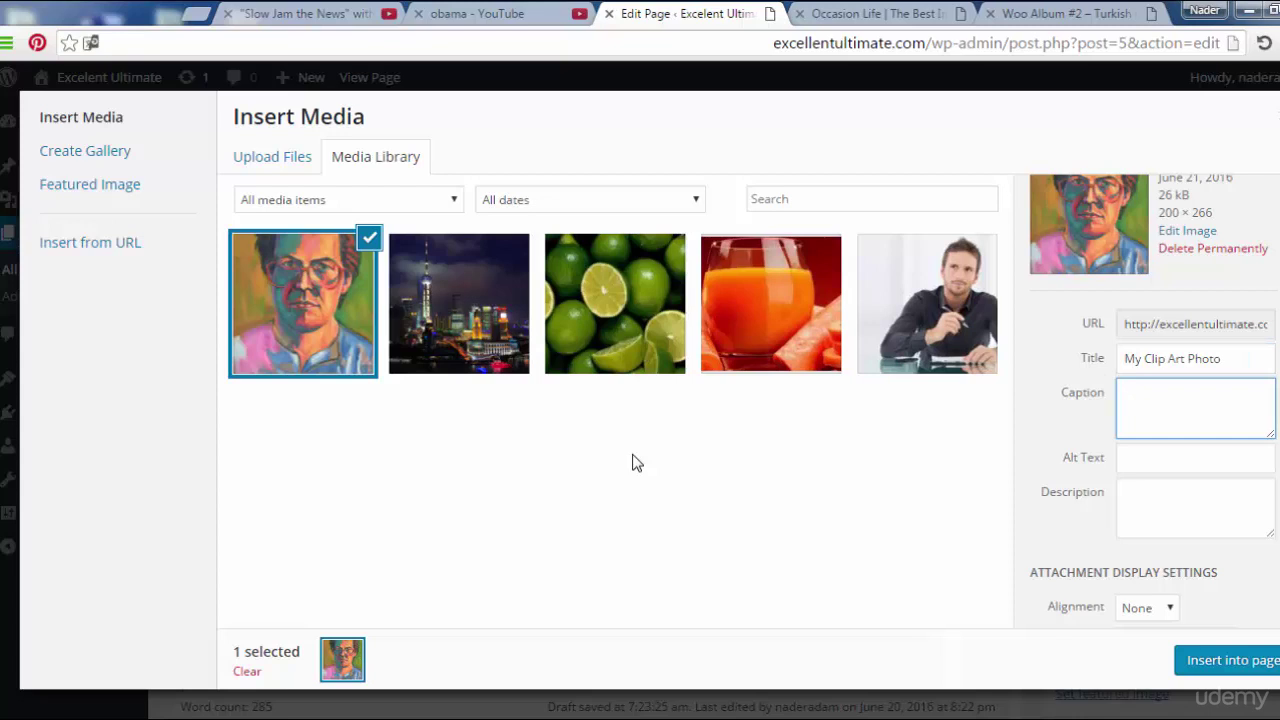
# Leave the image's caption empty and set its alt text to "This is my alternative text".
pyautogui.press('Tab')
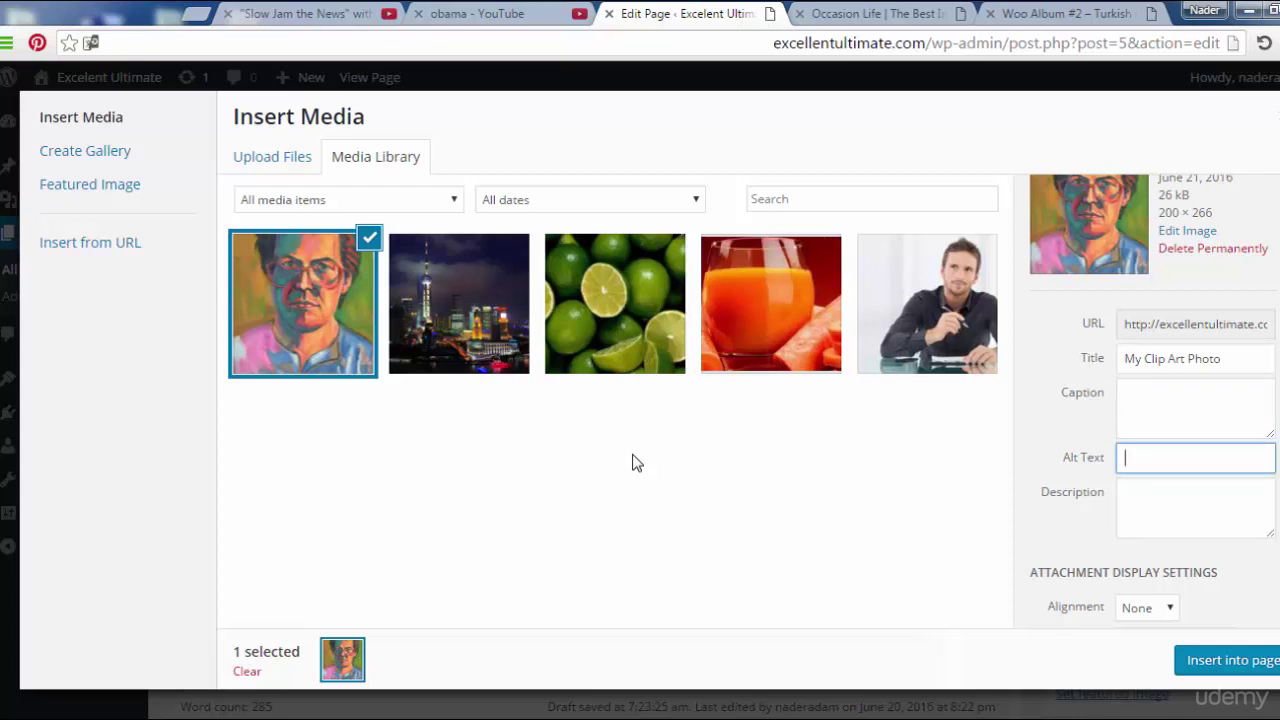
pyautogui.write('This is my alternative tex')
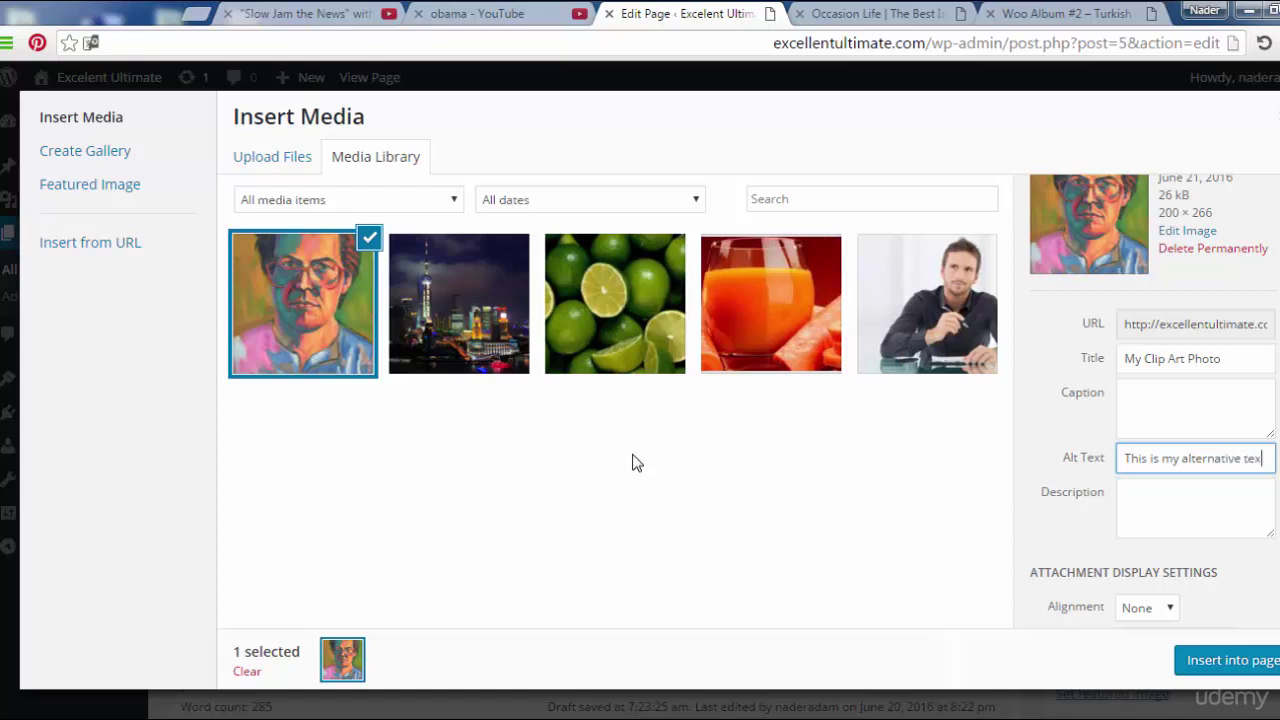
pyautogui.write('t')
pyautogui.press('Tab')
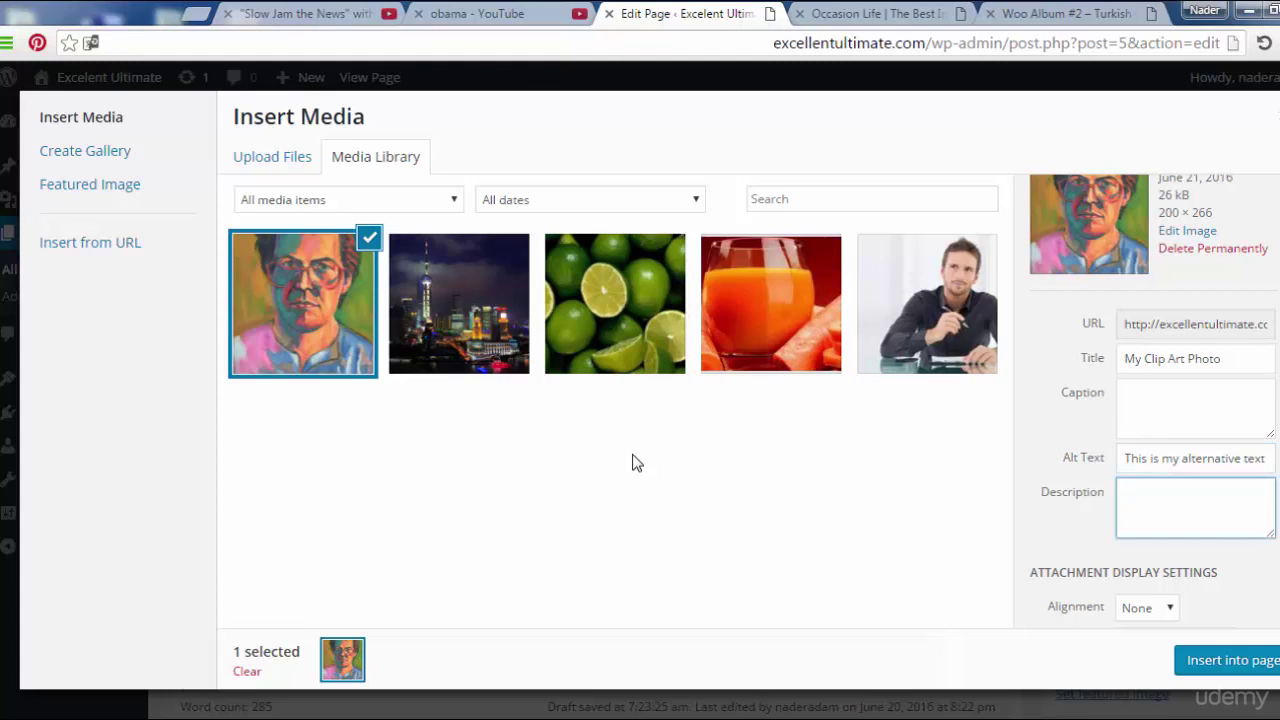
# Set the image's alignment to Center in the attachment display settings.
pyautogui.scroll(-2, 632, 462)
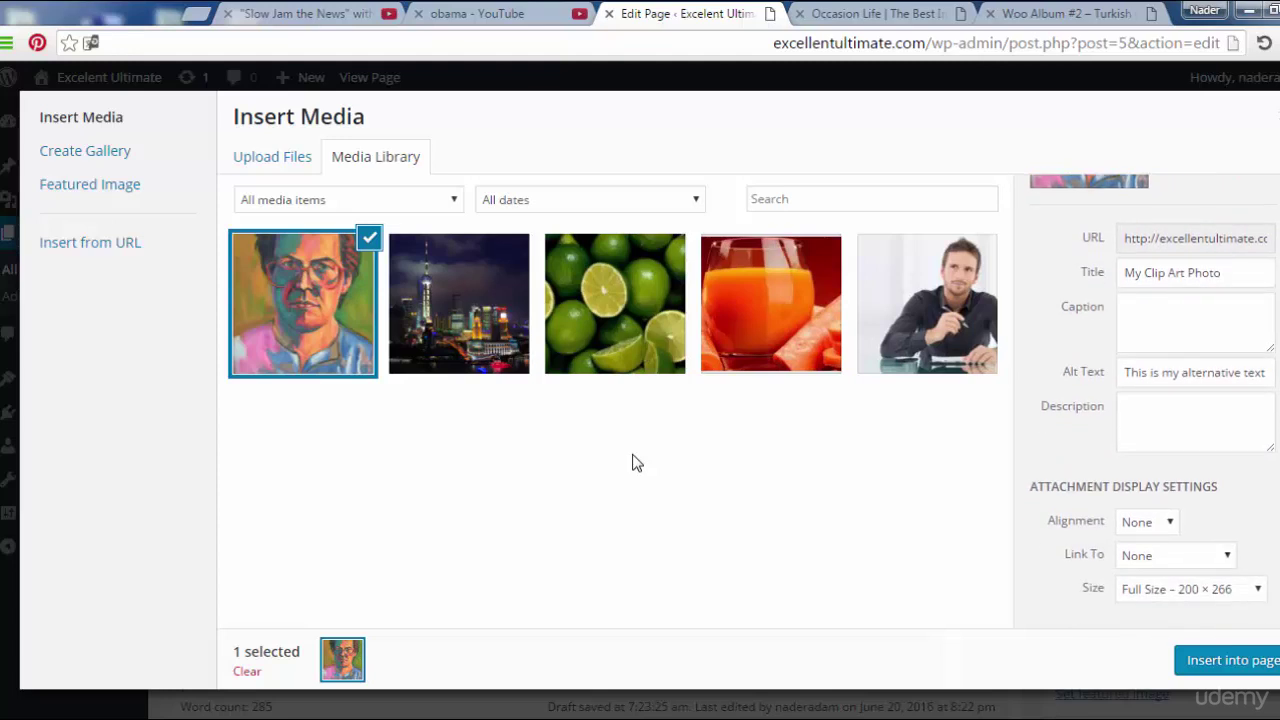
pyautogui.press('Tab')
pyautogui.hotkey('alt', 'Down')
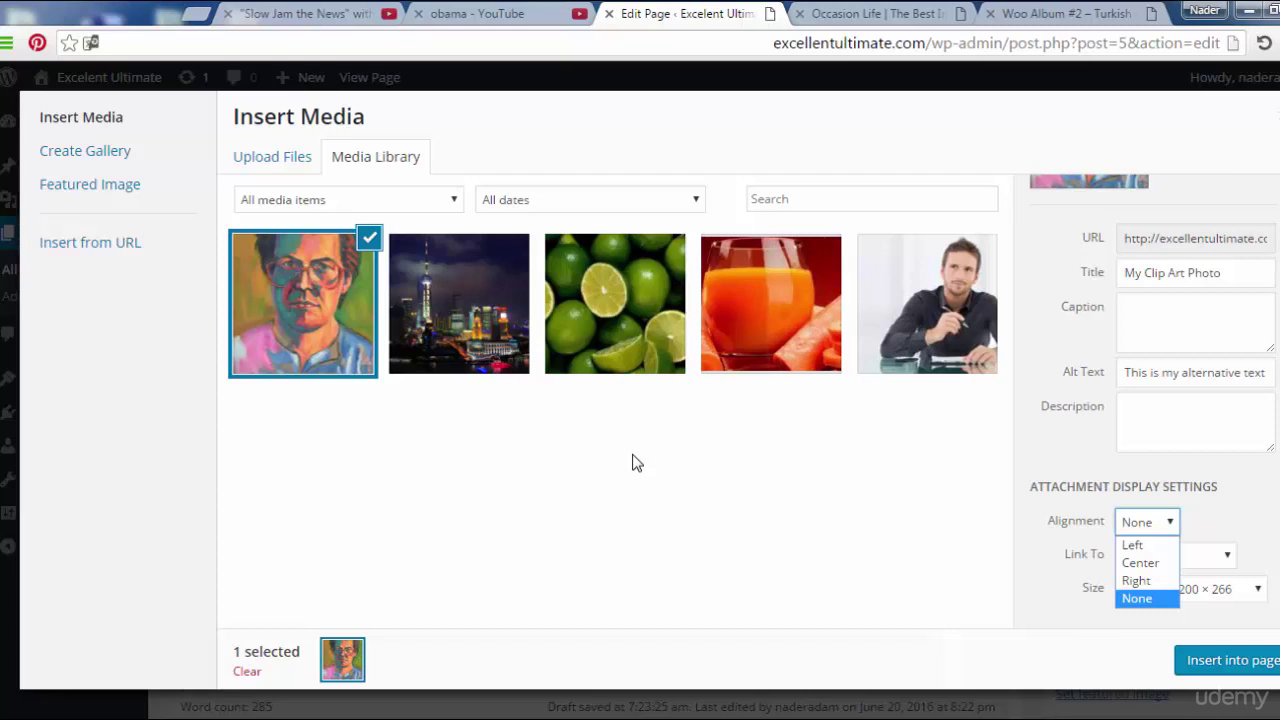
pyautogui.press('Home')
pyautogui.press('Down')
pyautogui.press('Down')
pyautogui.press('Down')
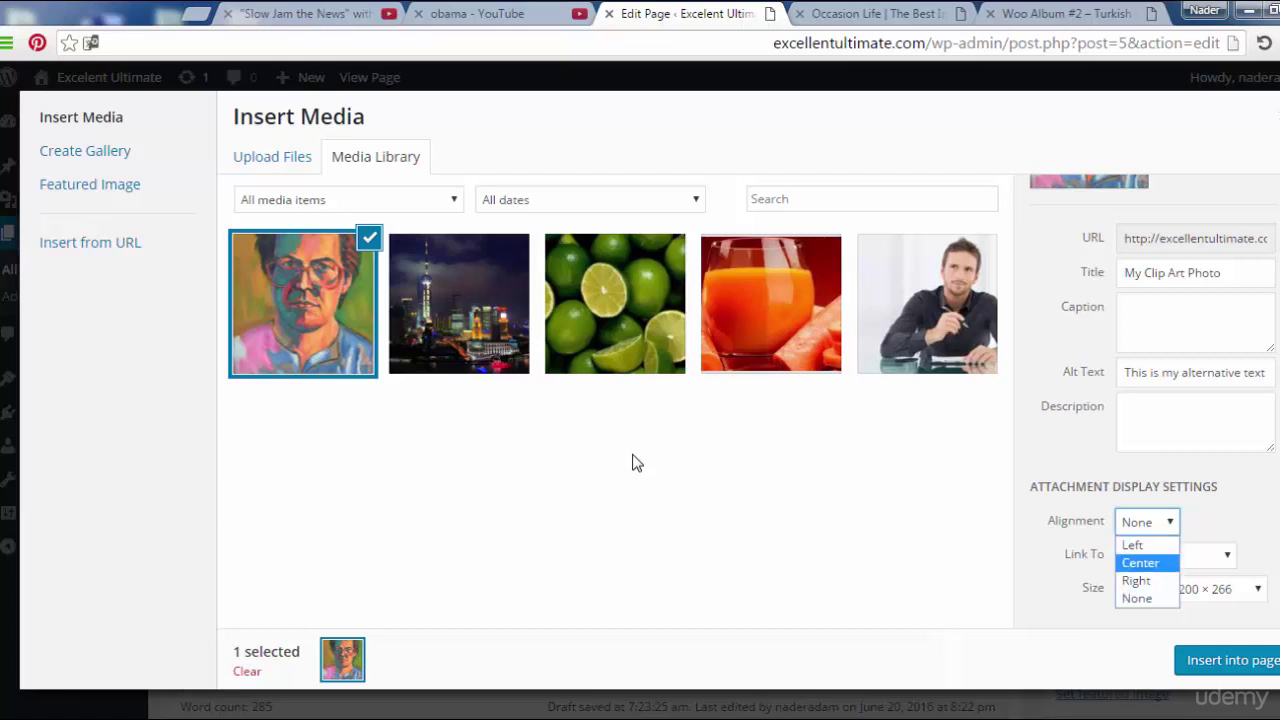
pyautogui.press('Up')
pyautogui.press('Up')
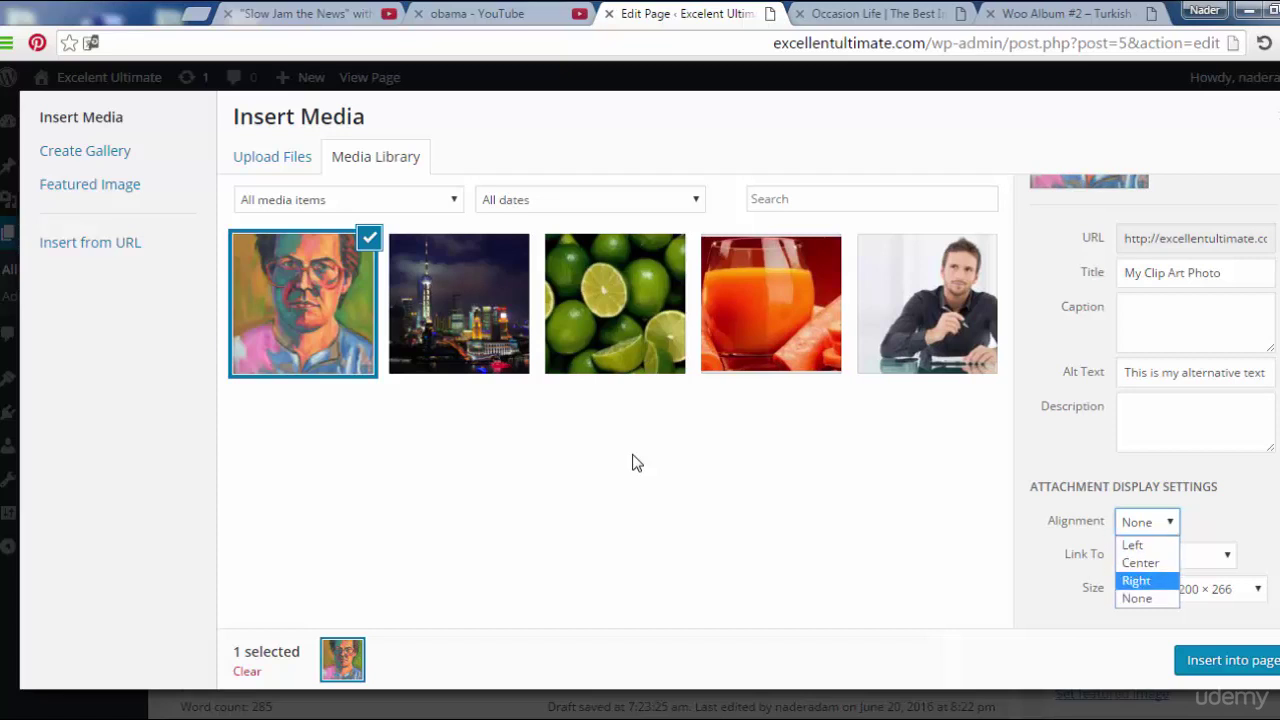
pyautogui.press('Return')
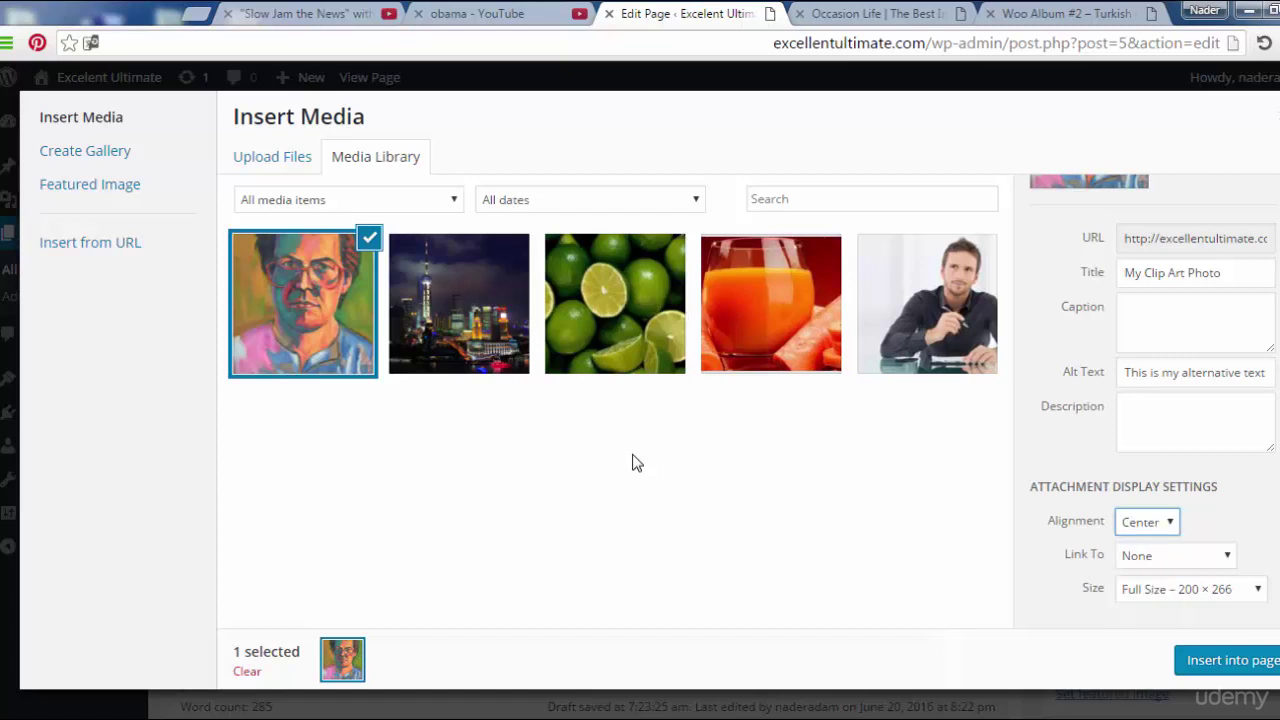
# Set the portrait image's link target to Media File in the attachment display settings.
pyautogui.press('Tab')
pyautogui.hotkey('alt', 'Down')
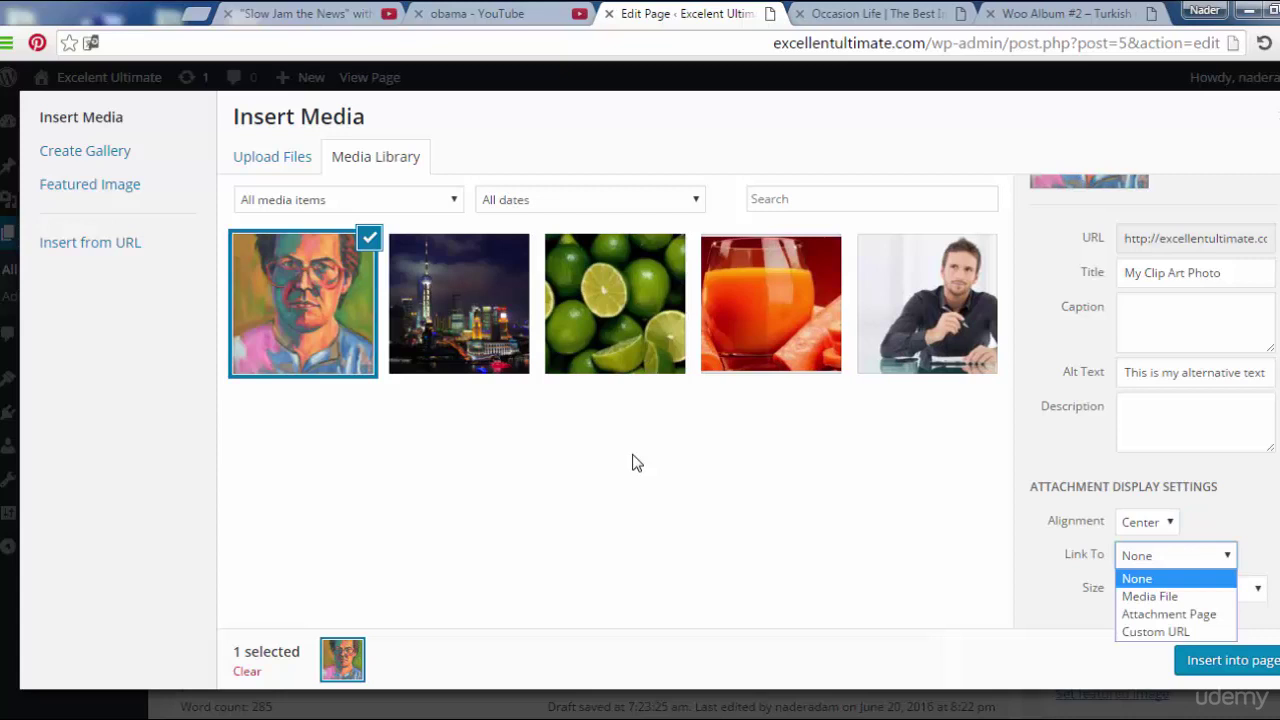
pyautogui.press('Down')
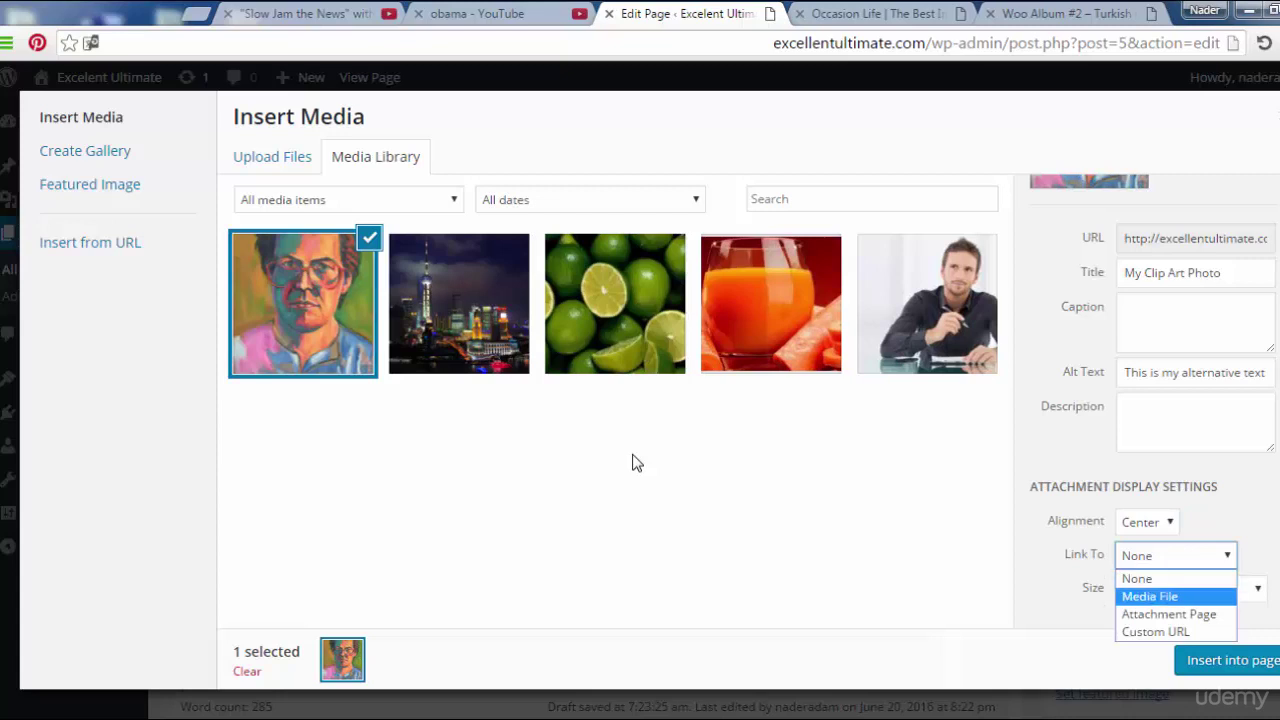
pyautogui.press('Return')
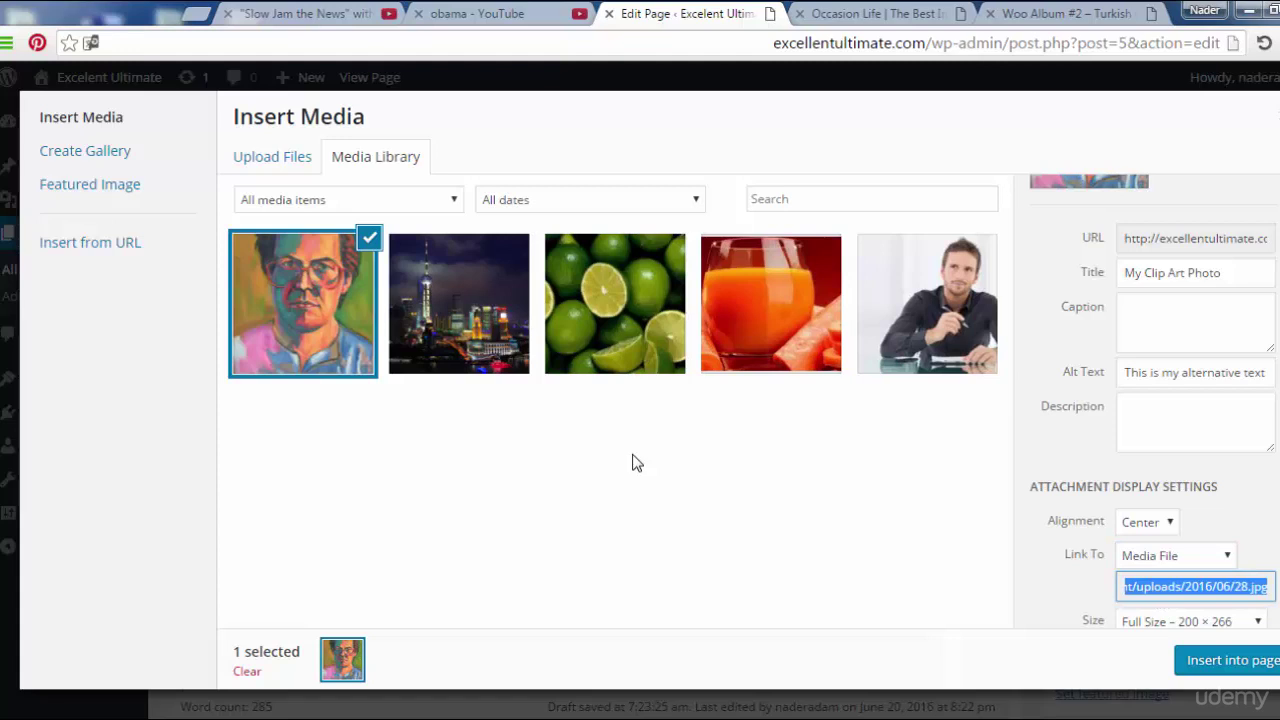
# Examine the media file link address, including the file name at its end.
pyautogui.press('Tab')
pyautogui.hotkey('shift', 'Tab')
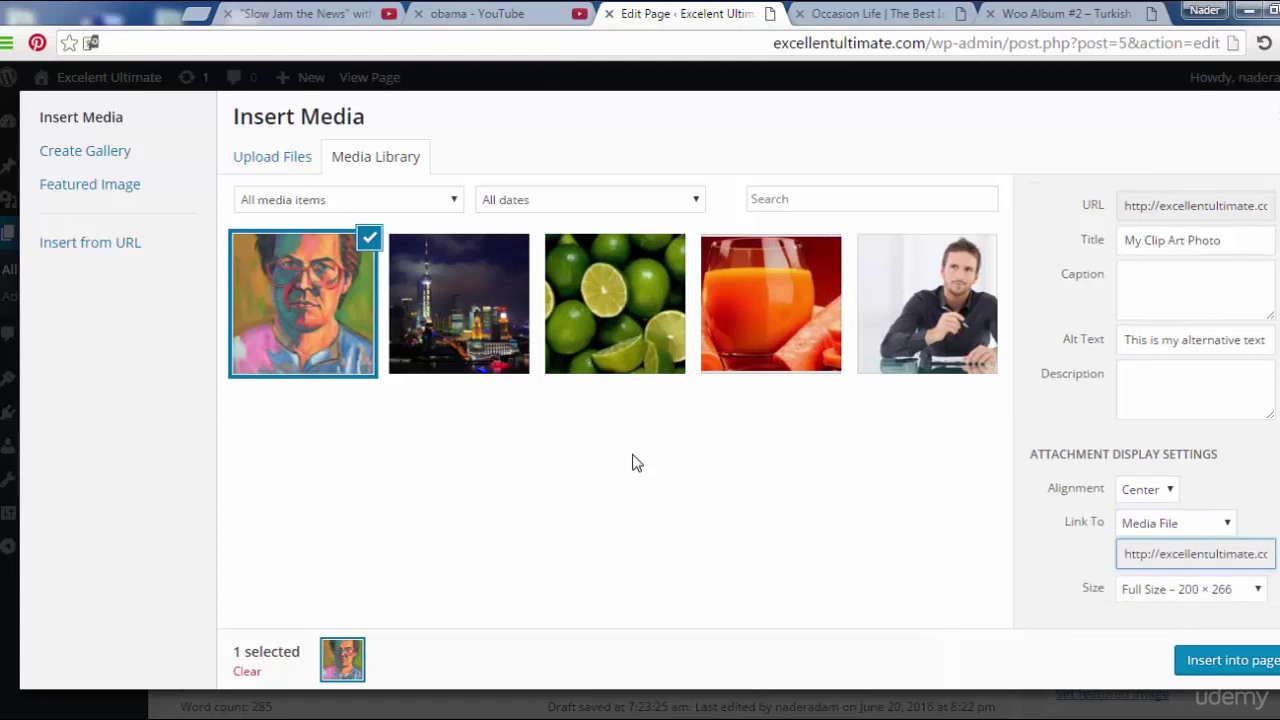
pyautogui.hotkey('ctrl', 'shift', 'Right')
pyautogui.hotkey('ctrl', 'Left')
pyautogui.hotkey('ctrl', 'shift', 'Right')
pyautogui.hotkey('ctrl', 'shift', 'Right')
pyautogui.press('End')
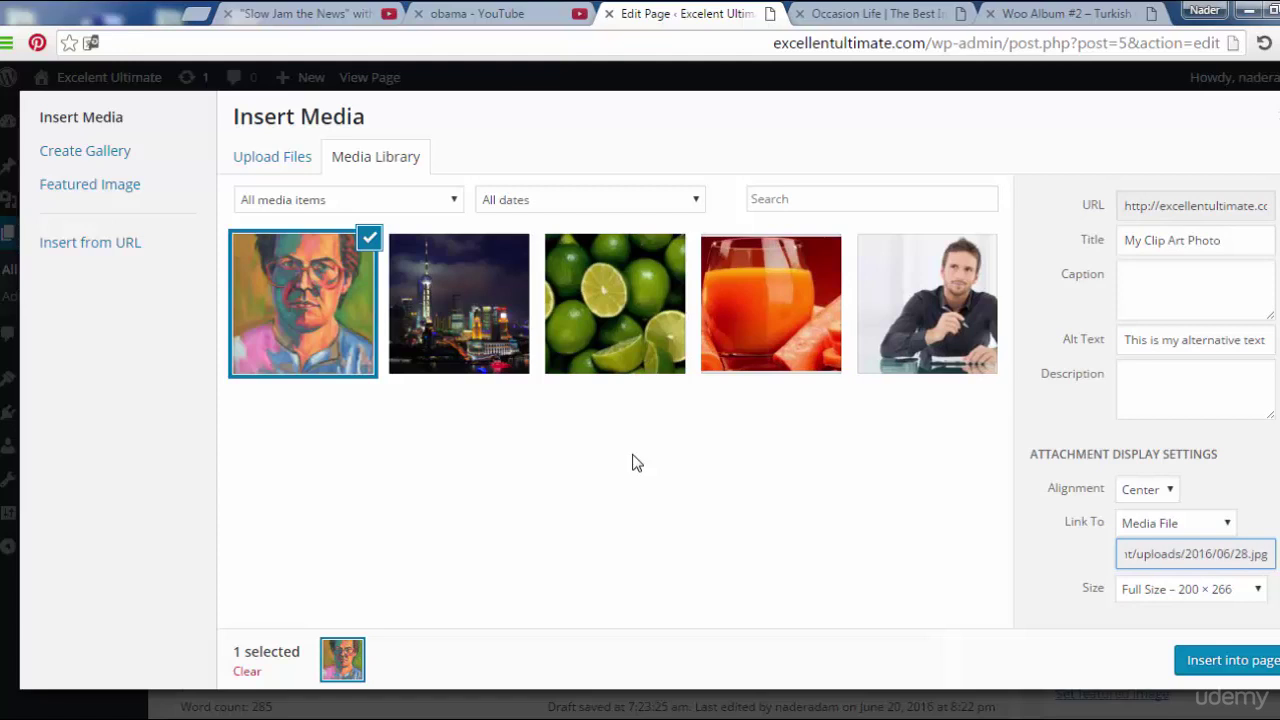
pyautogui.hotkey('shift', 'Left')
pyautogui.hotkey('shift', 'Left')
pyautogui.hotkey('shift', 'Left')
pyautogui.hotkey('shift', 'Left')
pyautogui.hotkey('shift', 'Left')
pyautogui.hotkey('shift', 'Left')
pyautogui.hotkey('shift', 'Left')
# Set the portrait image's link target to Attachment Page.
pyautogui.hotkey('shift', 'Tab')
pyautogui.hotkey('alt', 'Down')
pyautogui.press('Down')
pyautogui.press('Return')
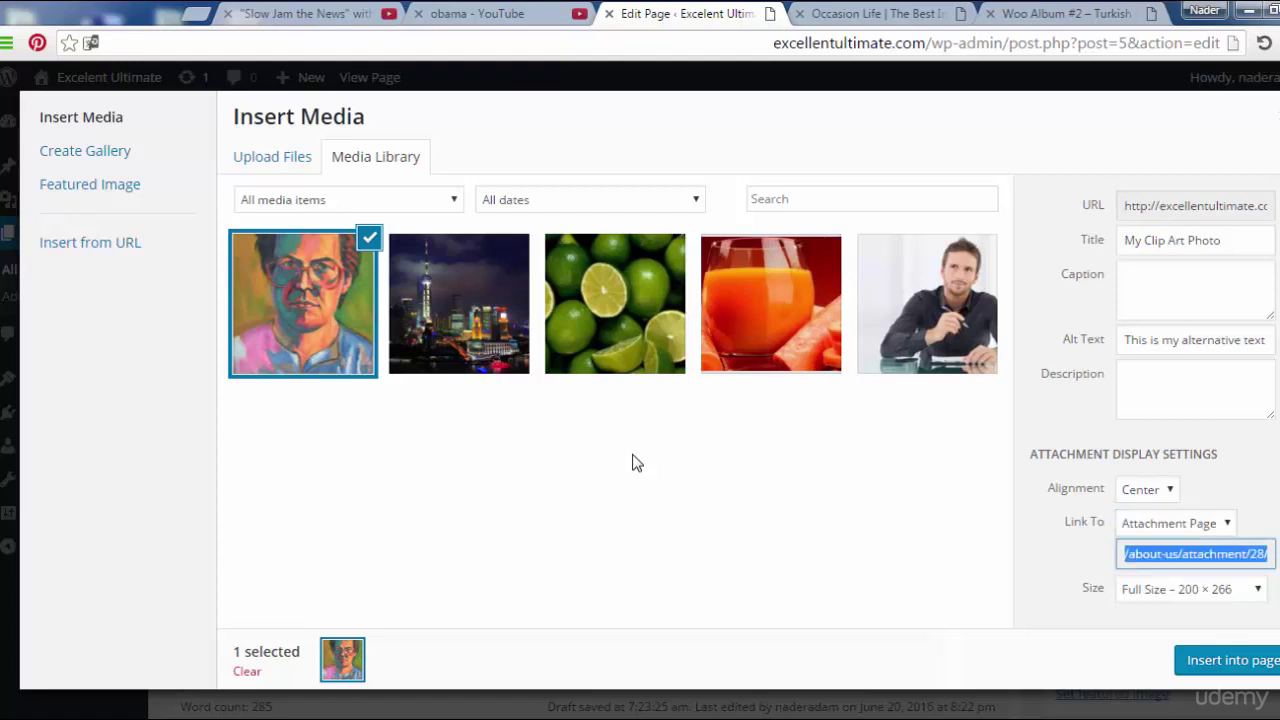
# Examine the end of the attachment page link address.
pyautogui.press('End')
pyautogui.press('Left')
pyautogui.press('Left')
pyautogui.press('Left')
pyautogui.press('Left')
pyautogui.press('Left')
pyautogui.press('Left')
pyautogui.press('Left')
pyautogui.press('Left')
pyautogui.press('Left')
pyautogui.hotkey('shift', 'Right')
pyautogui.hotkey('shift', 'Right')
pyautogui.hotkey('shift', 'Right')
pyautogui.hotkey('shift', 'Right')
pyautogui.hotkey('shift', 'Right')
pyautogui.hotkey('shift', 'Right')
pyautogui.hotkey('shift', 'Right')
pyautogui.hotkey('shift', 'Right')
pyautogui.hotkey('shift', 'Right')
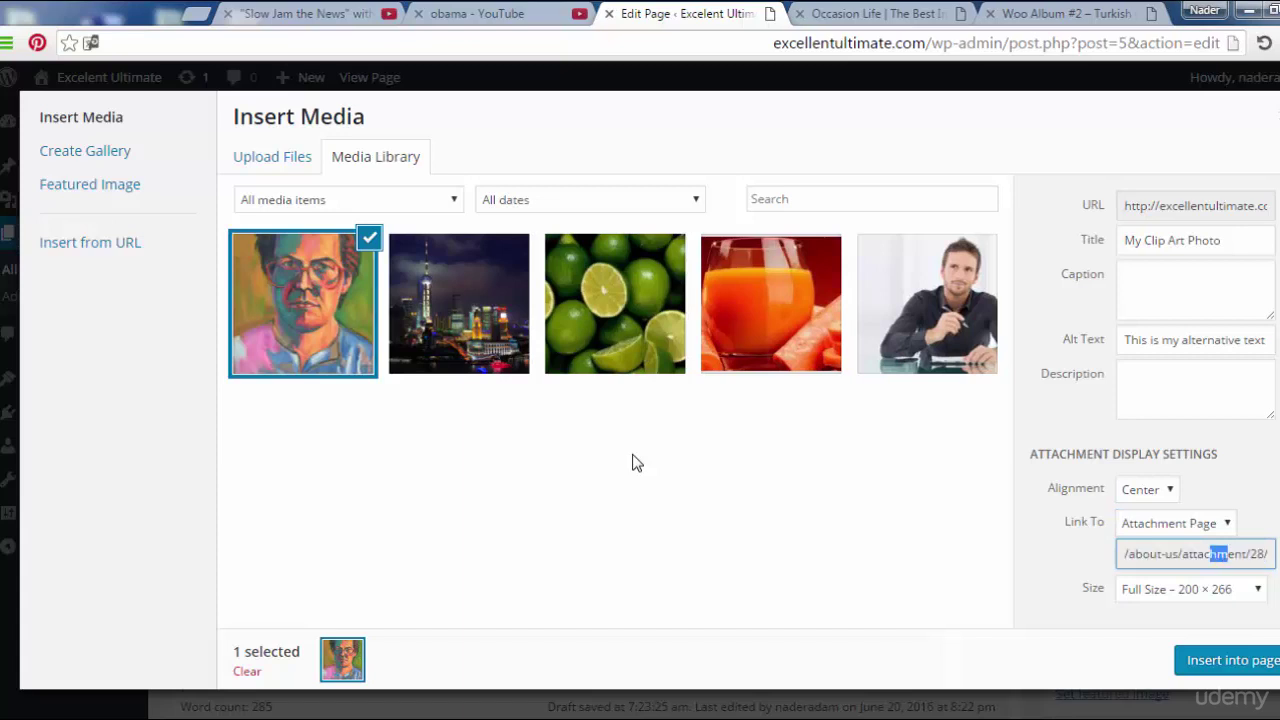
# Set the portrait image's link target to Custom URL.
pyautogui.hotkey('shift', 'Tab')
pyautogui.hotkey('alt', 'Down')
pyautogui.press('Down')
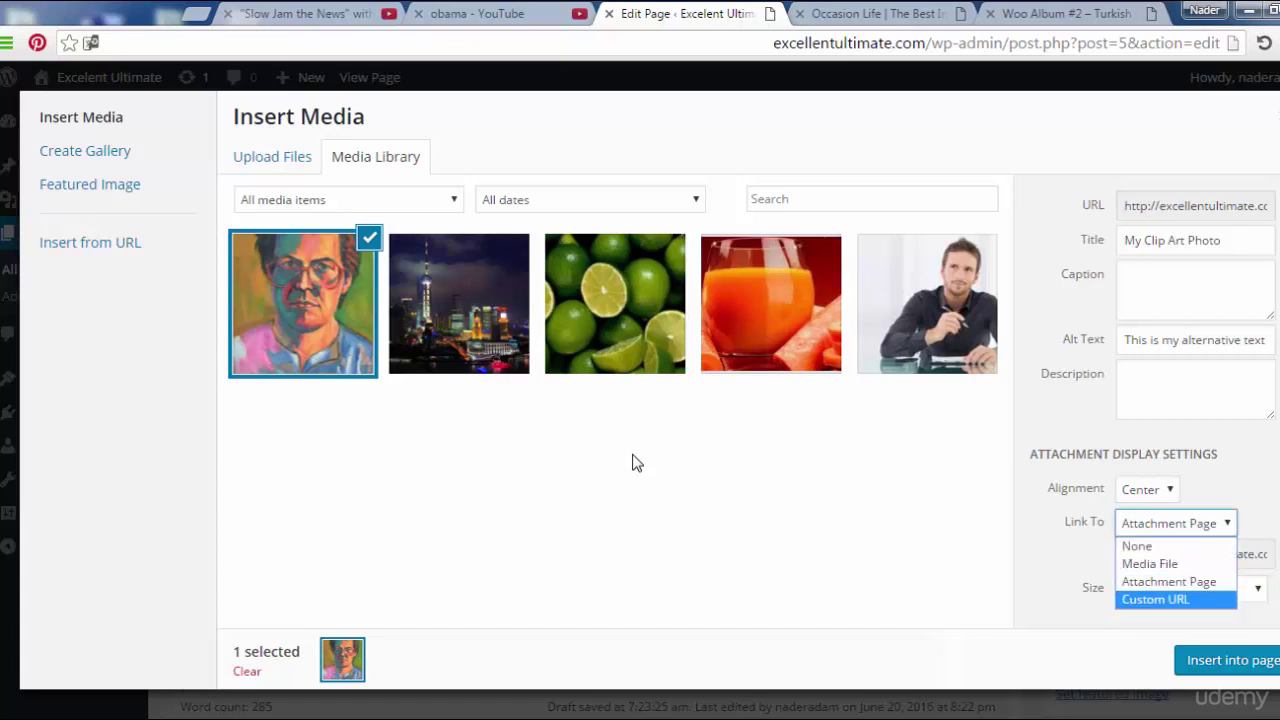
pyautogui.press('Return')
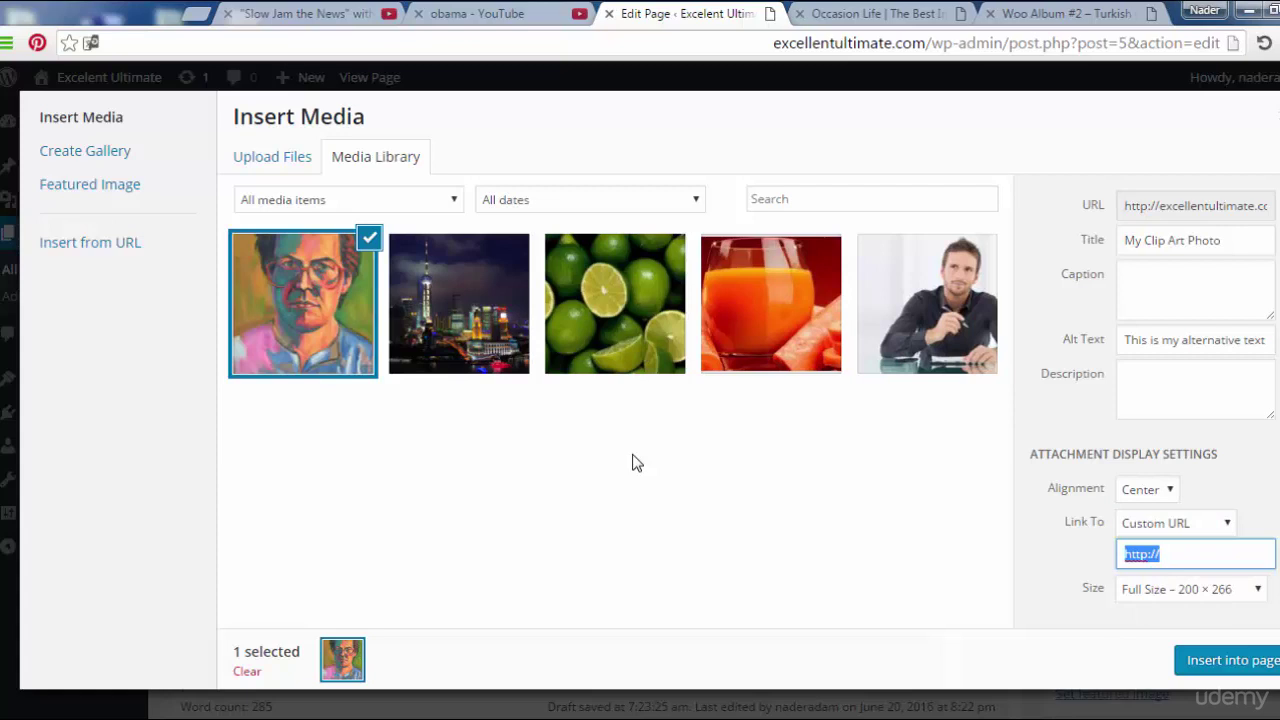
# Set the portrait image's link target to None.
pyautogui.hotkey('shift', 'Tab')
pyautogui.hotkey('alt', 'Down')
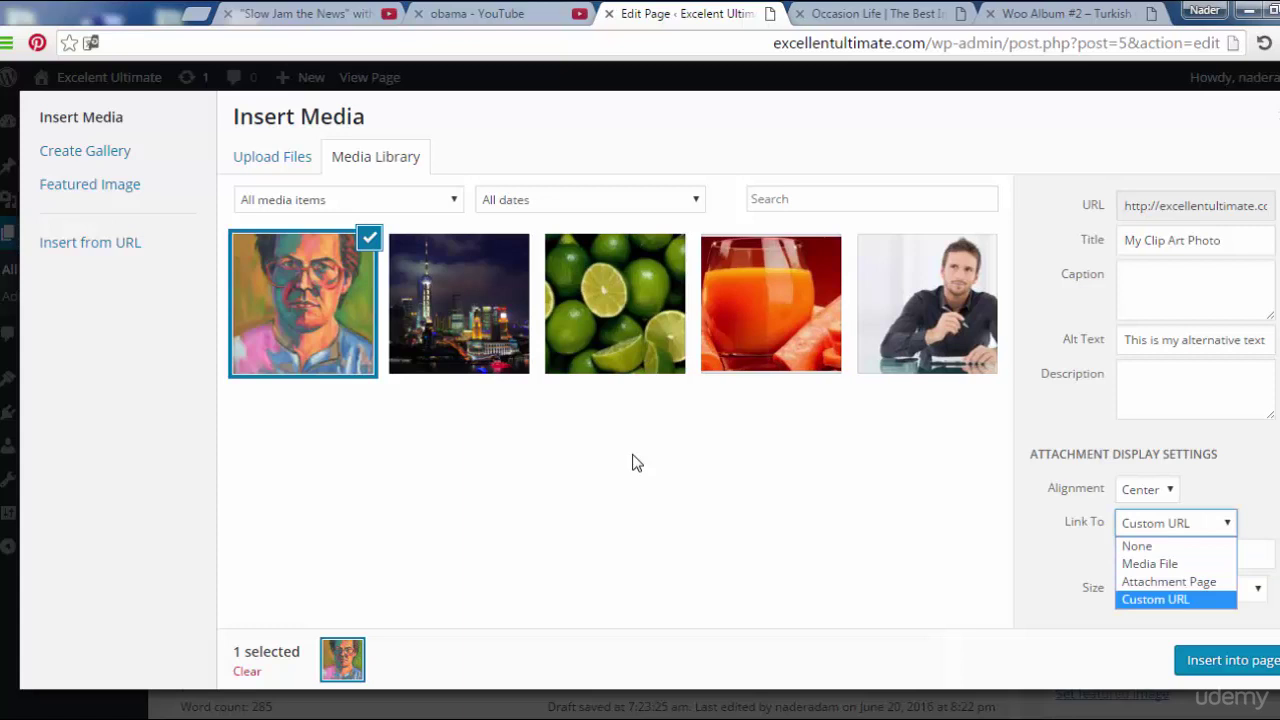
pyautogui.press('Up')
pyautogui.press('Up')
pyautogui.press('Up')
pyautogui.press('Return')
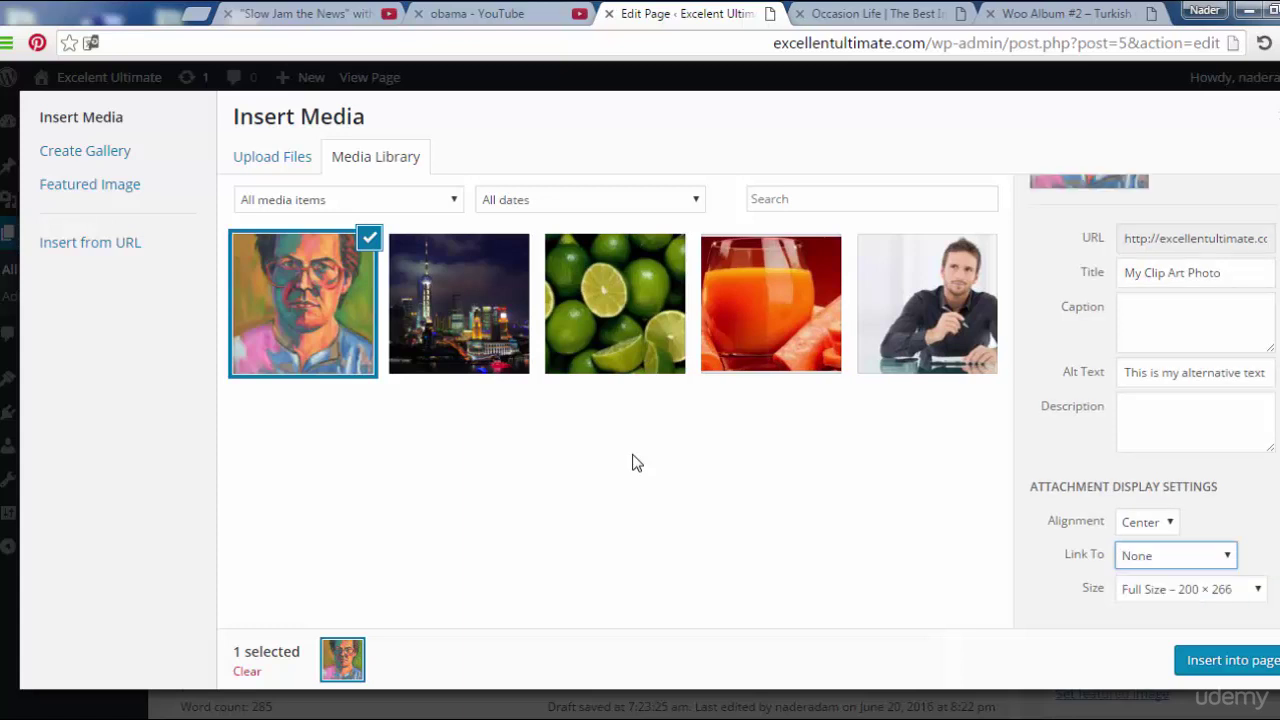
# Compare the available image sizes, keep Full Size – 200 × 266, and insert the portrait into the page.
pyautogui.click(632, 462)
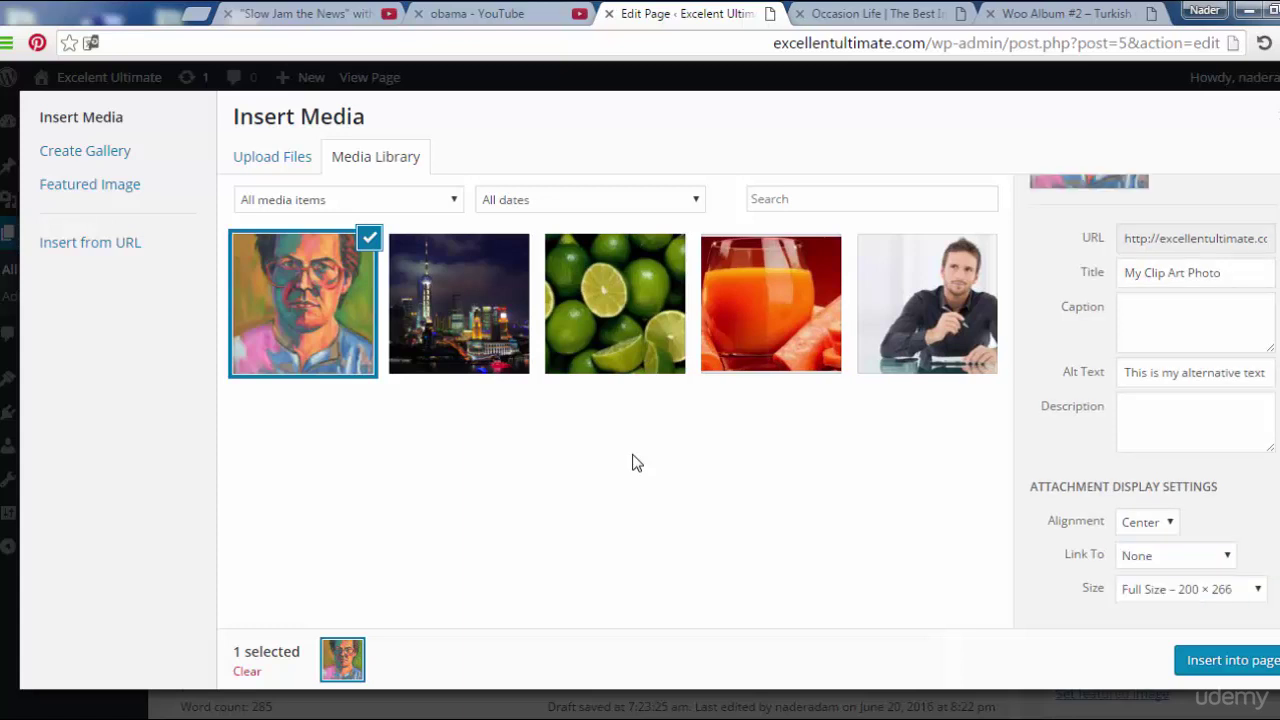
pyautogui.hotkey('alt', 'Down')
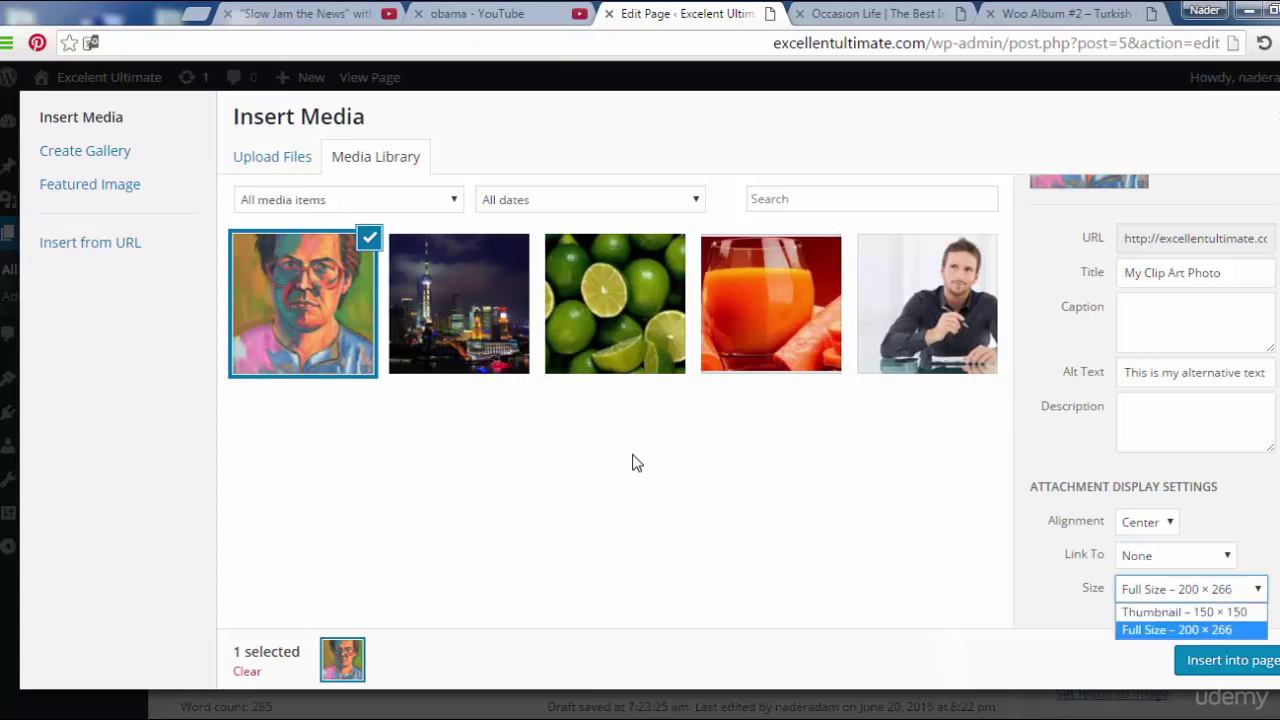
pyautogui.press('Up')
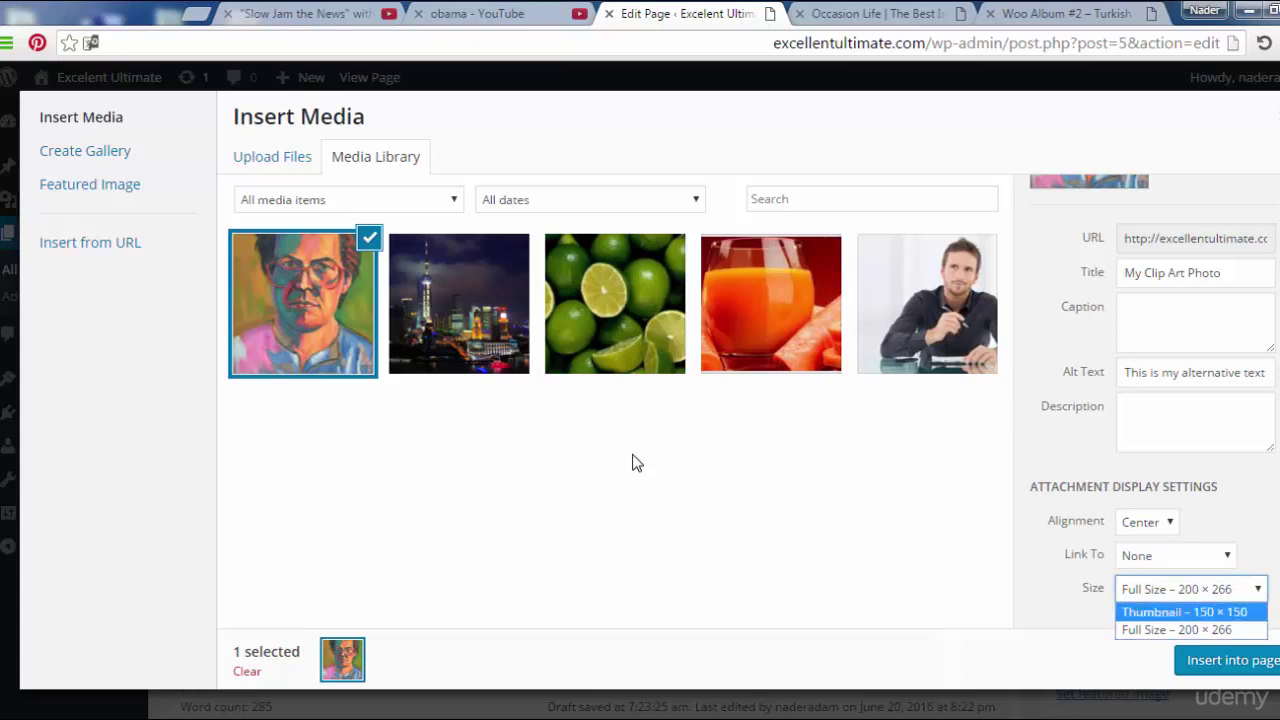
pyautogui.press('Down')
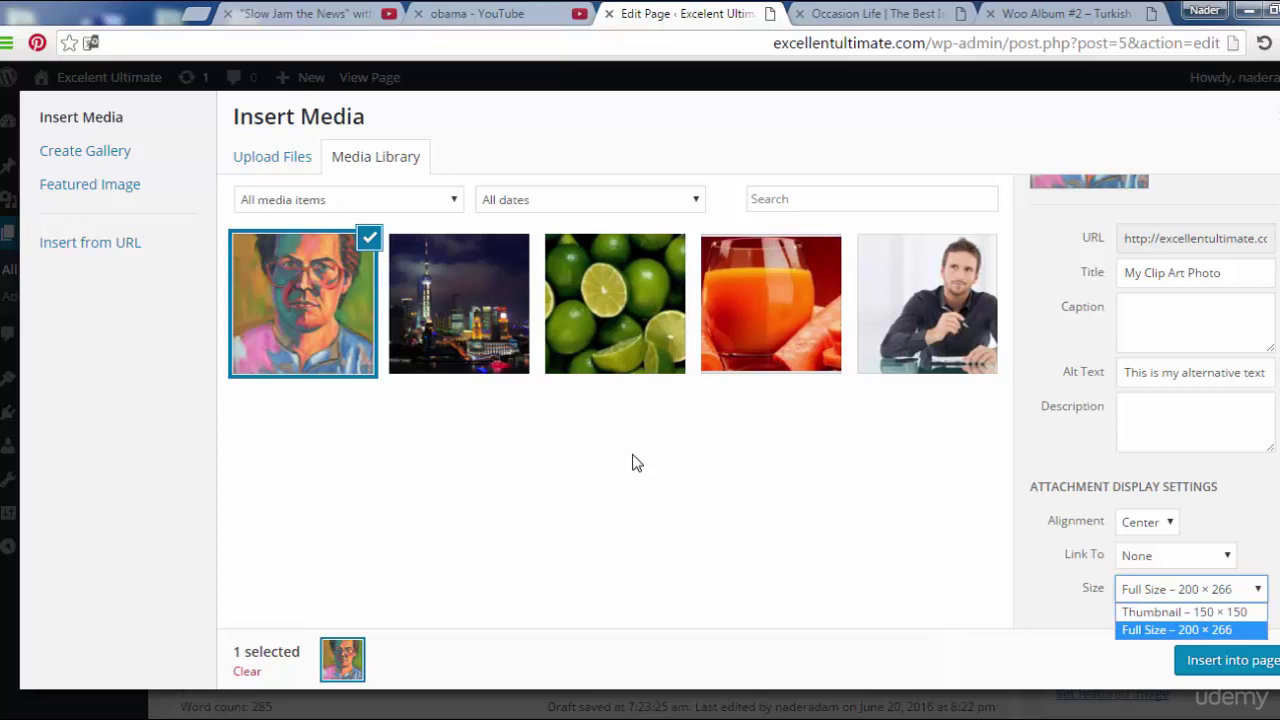
pyautogui.press('Up')
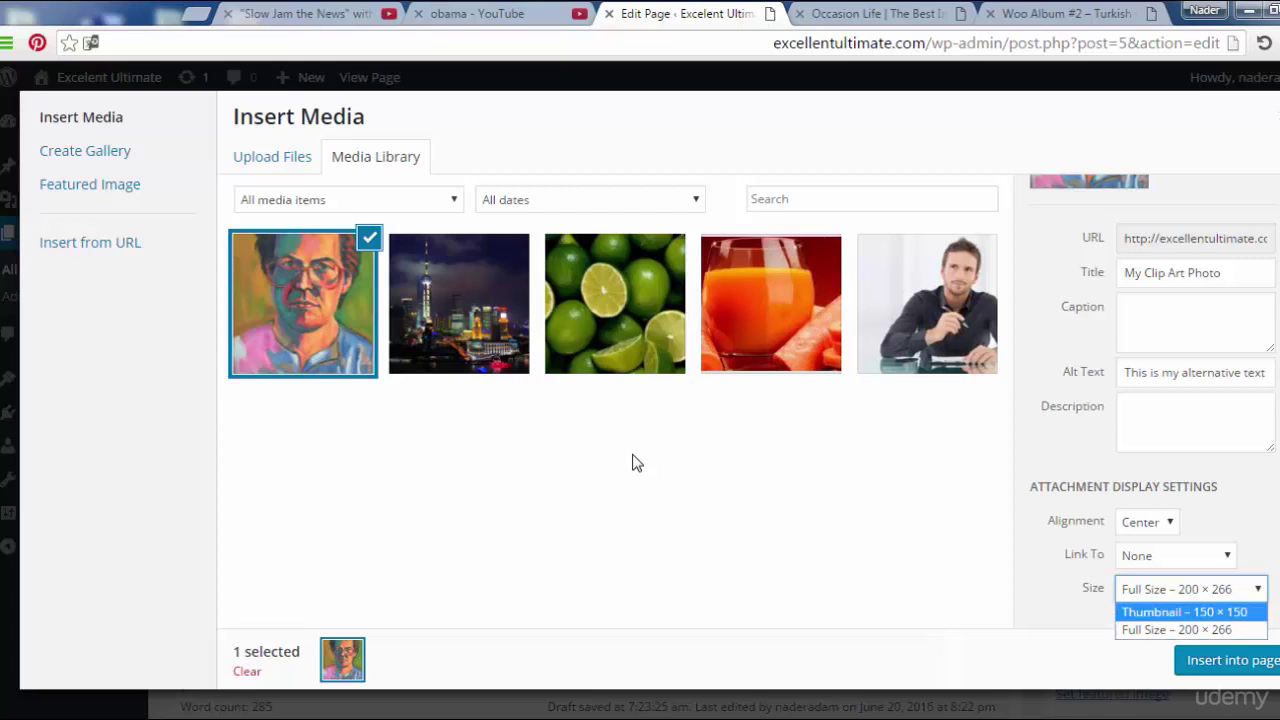
pyautogui.press('Down')
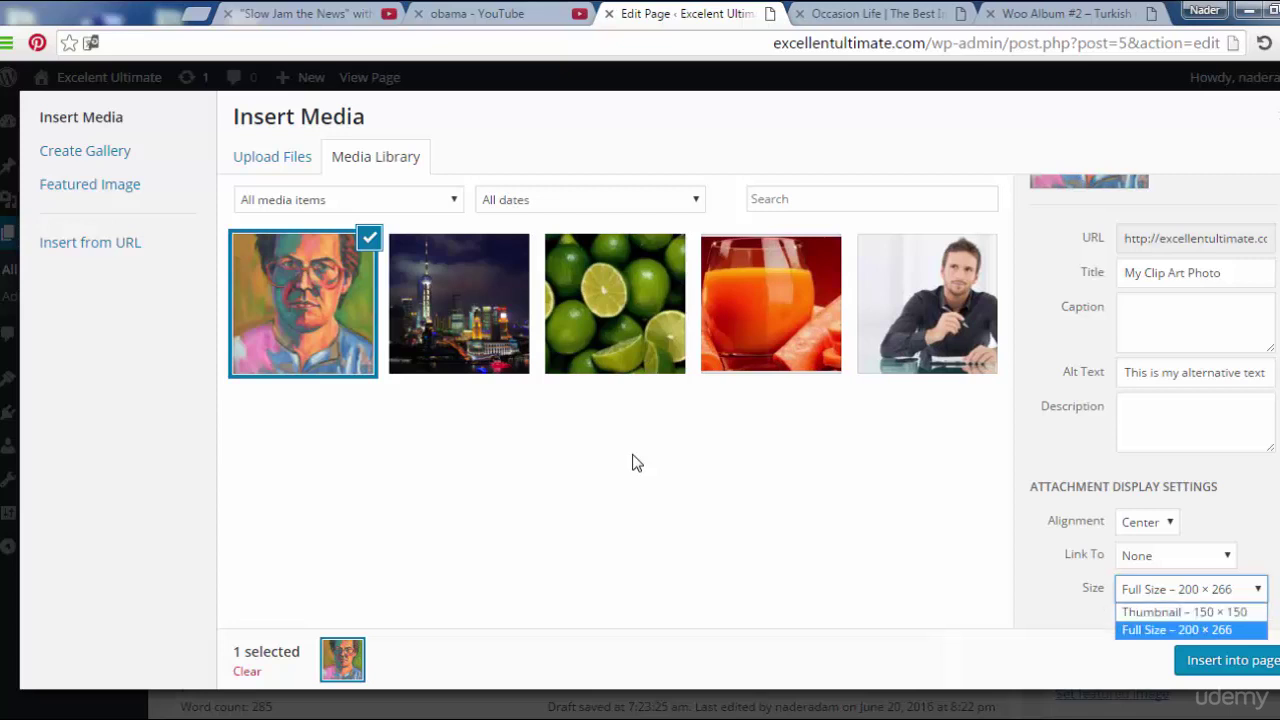
pyautogui.press('Return')
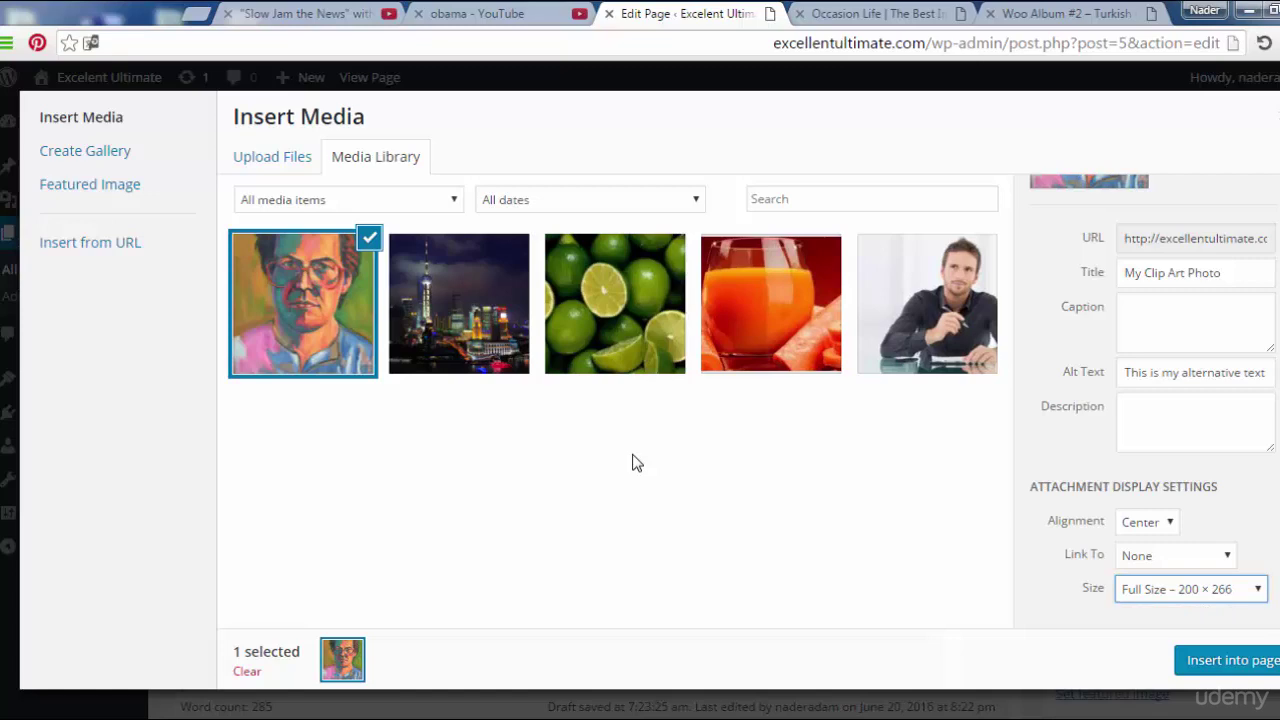
pyautogui.press('Return')
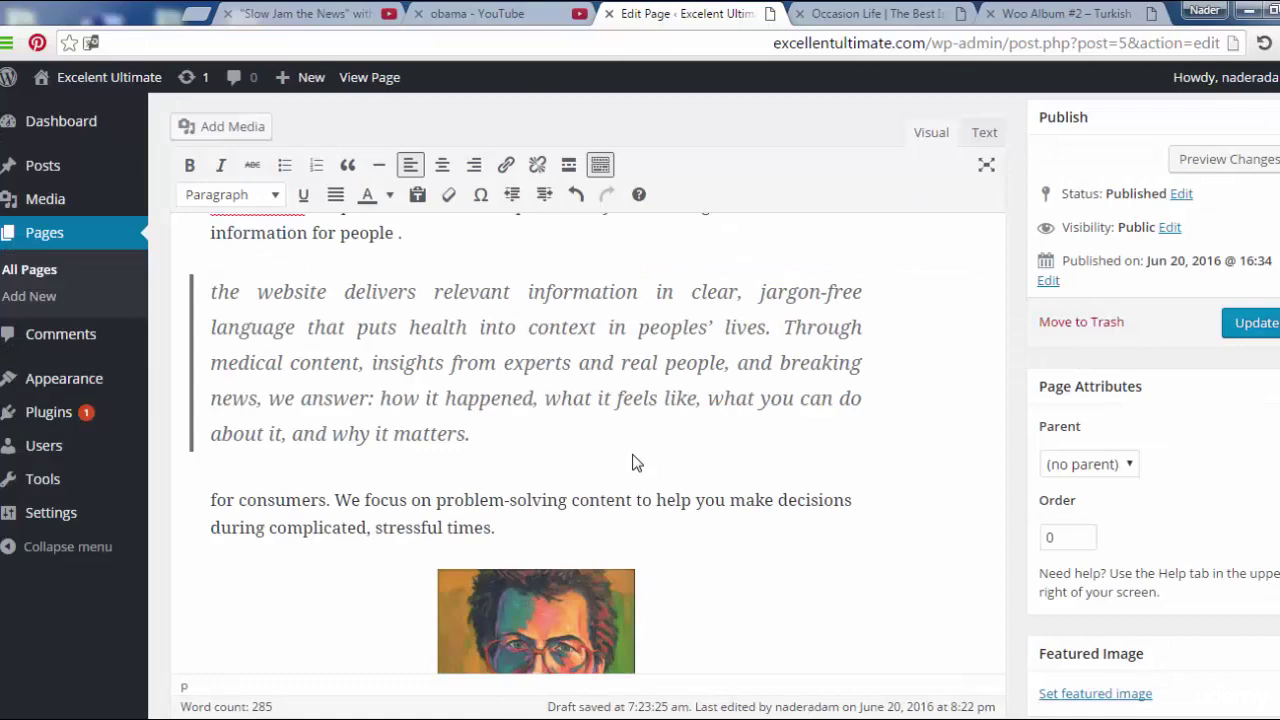
# Try right, center, left and no alignment in turn on the inserted portrait image.
pyautogui.scroll(-2, 632, 462)
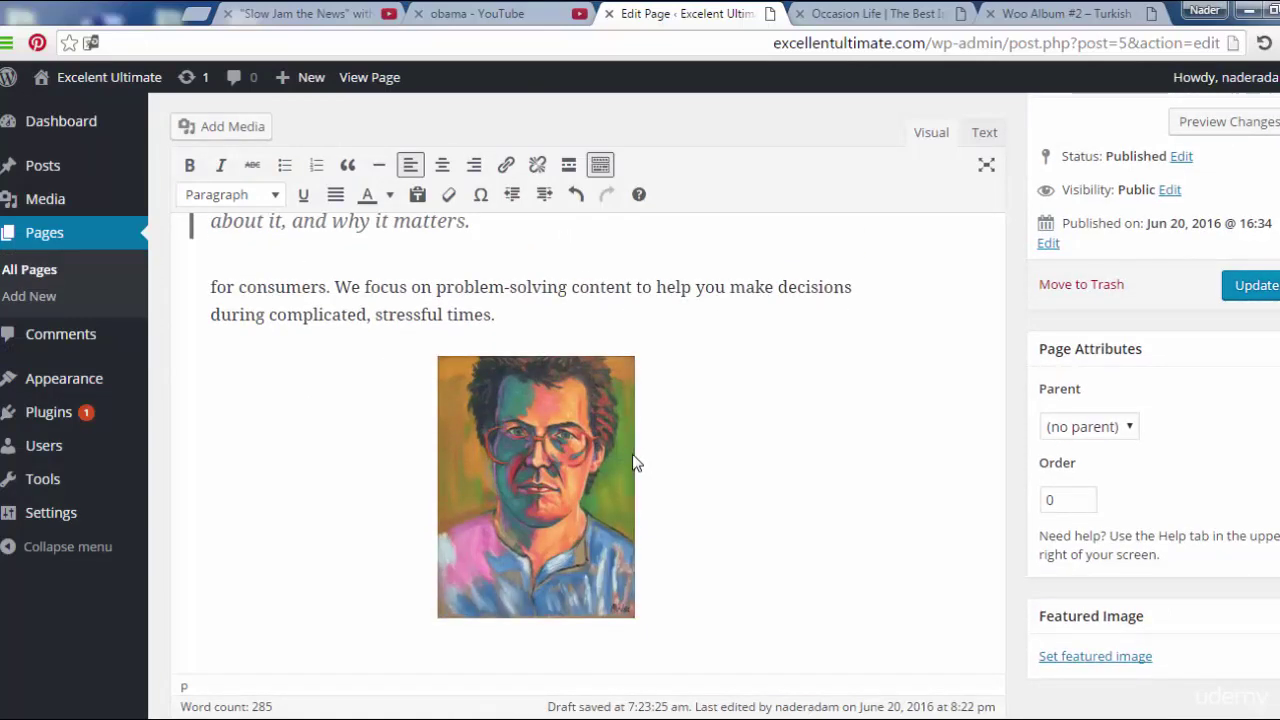
pyautogui.click(632, 462)
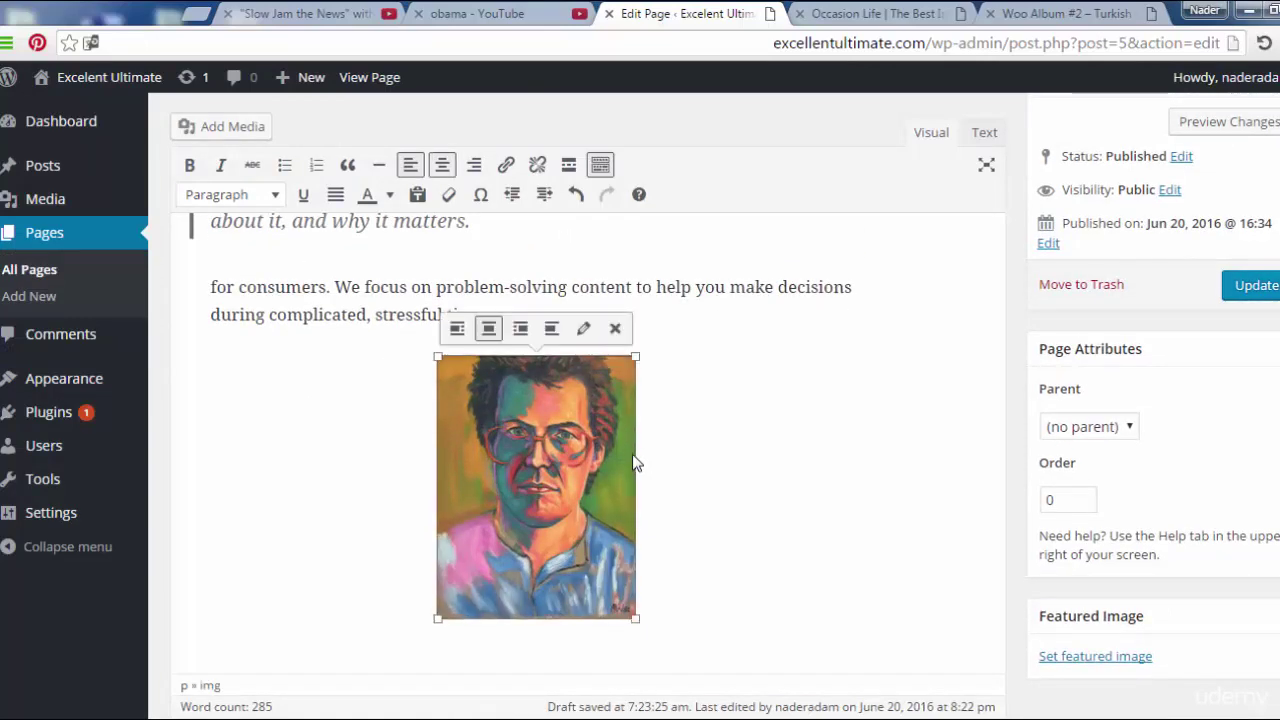
pyautogui.click(632, 462)
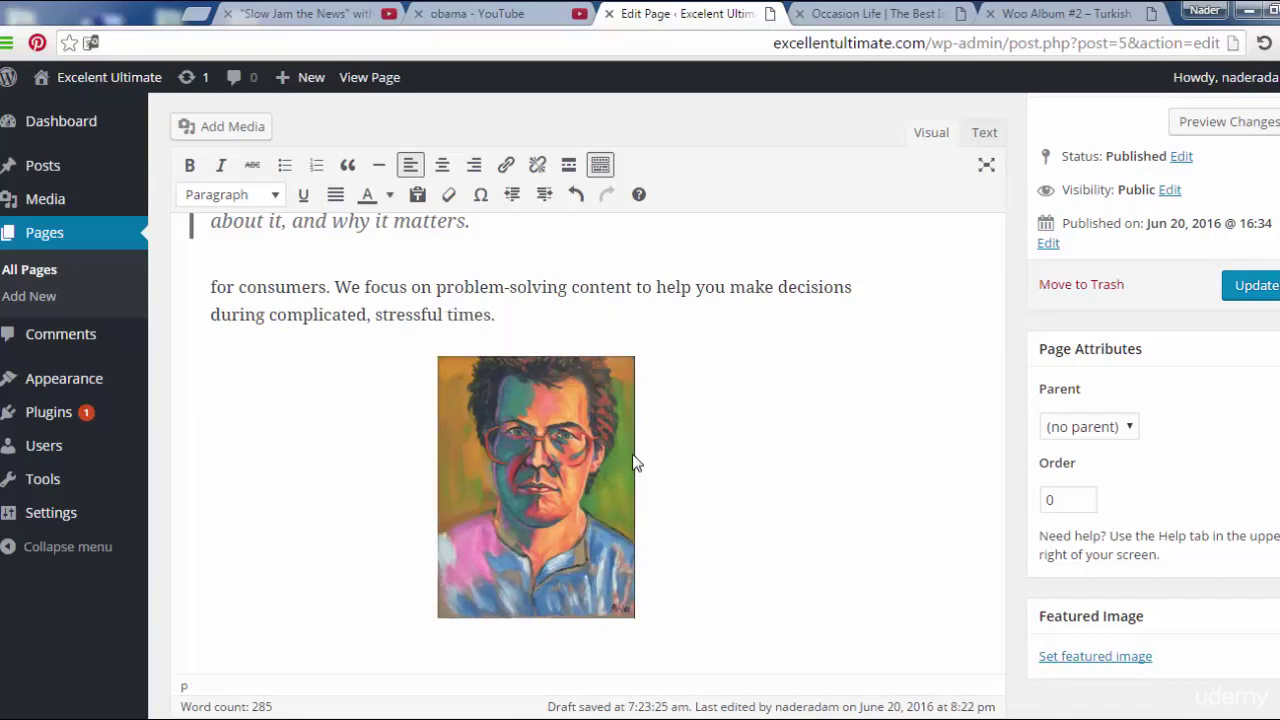
pyautogui.click(632, 462)
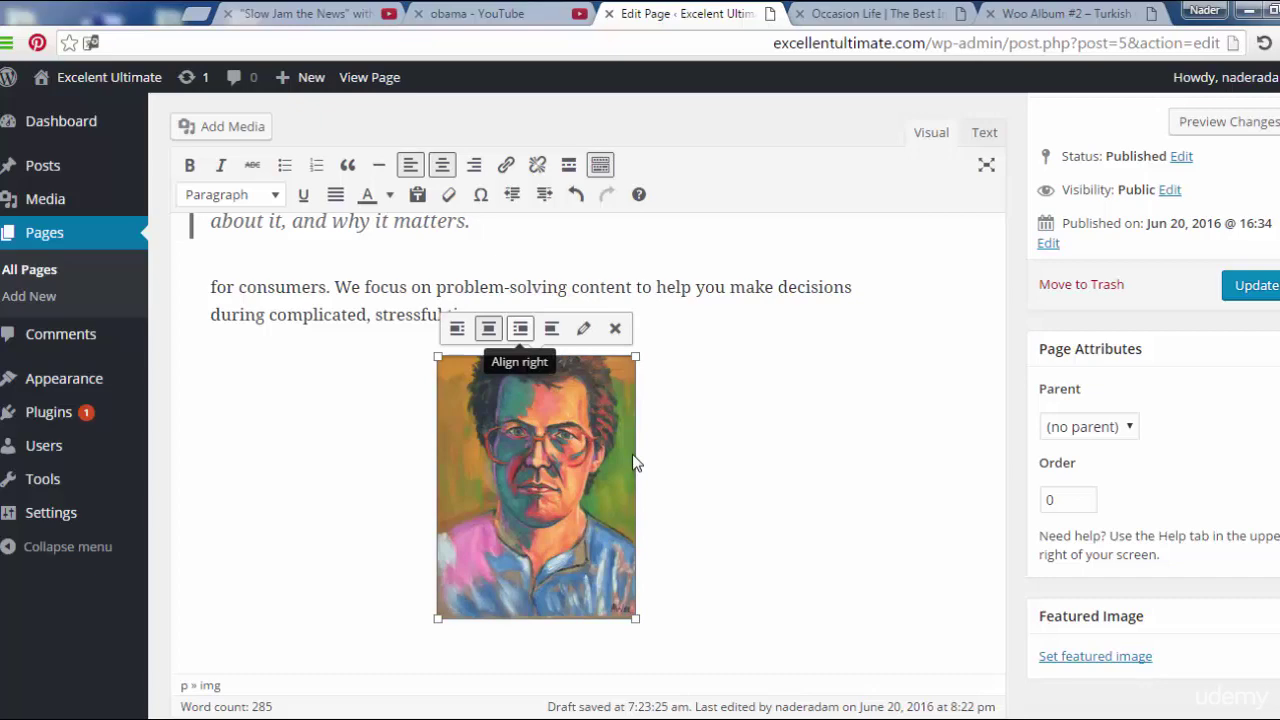
pyautogui.click(519, 328)
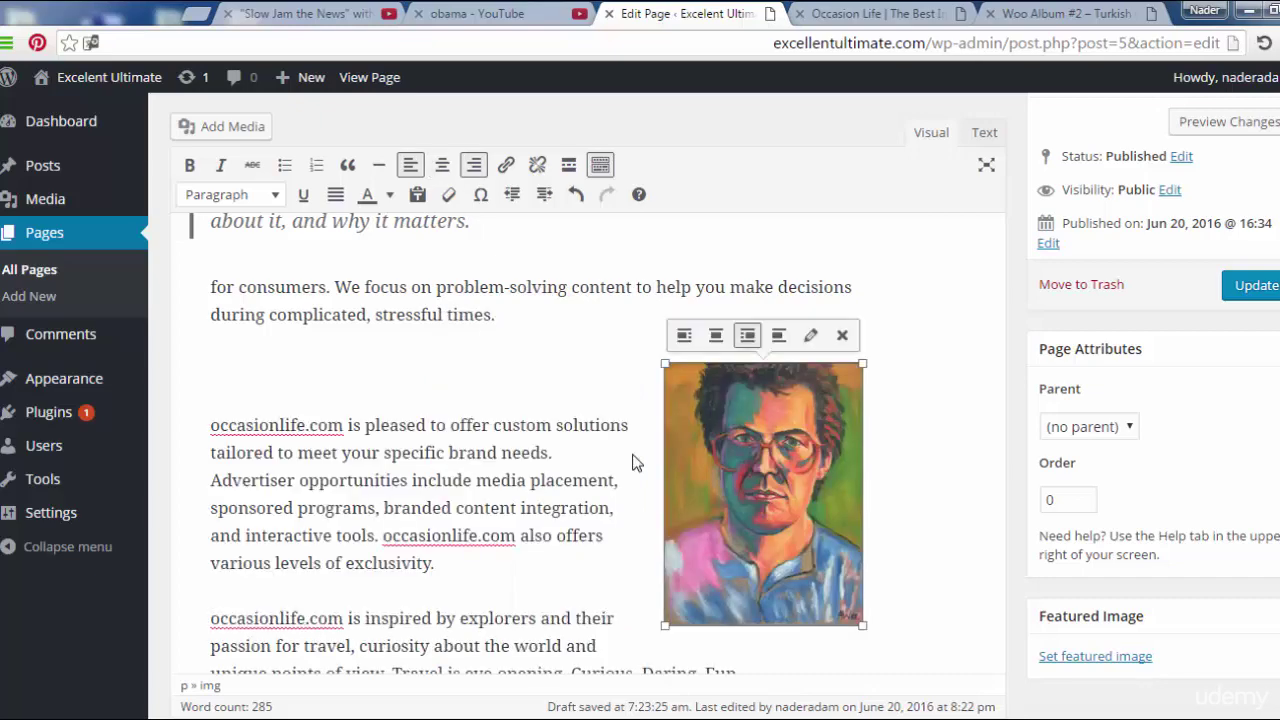
pyautogui.press('Return')
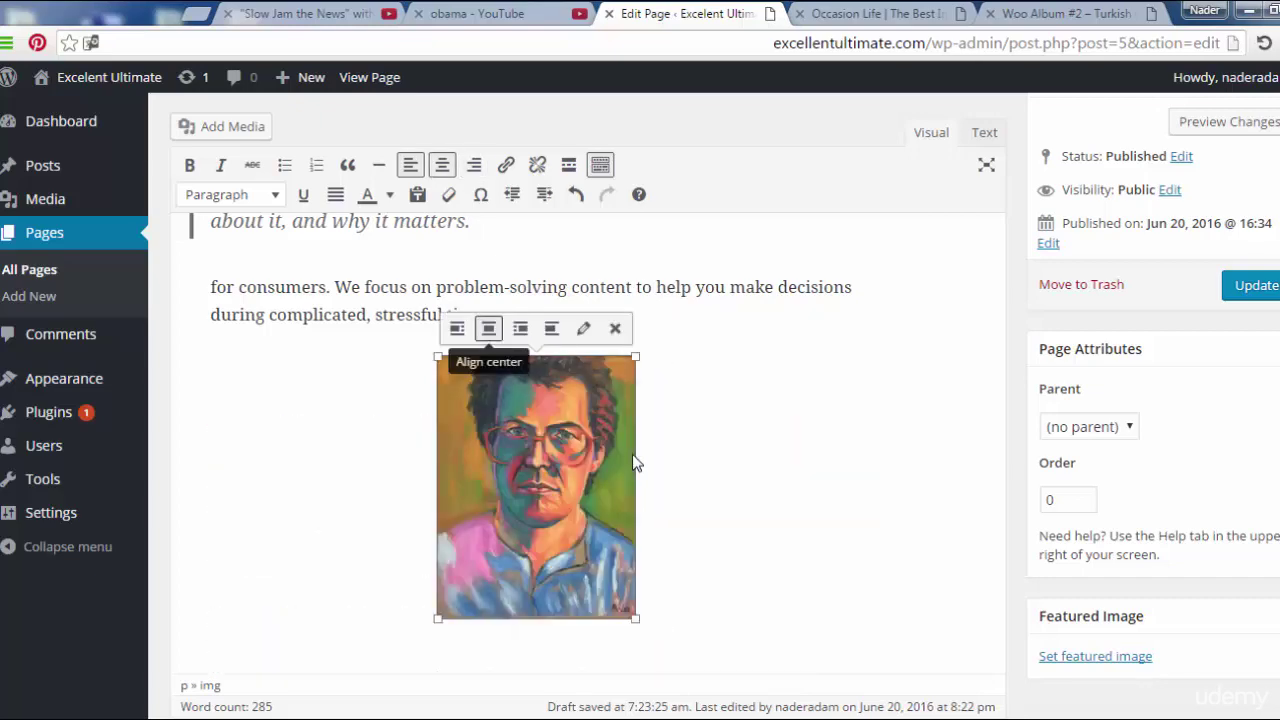
pyautogui.press('Left')
pyautogui.press('Return')
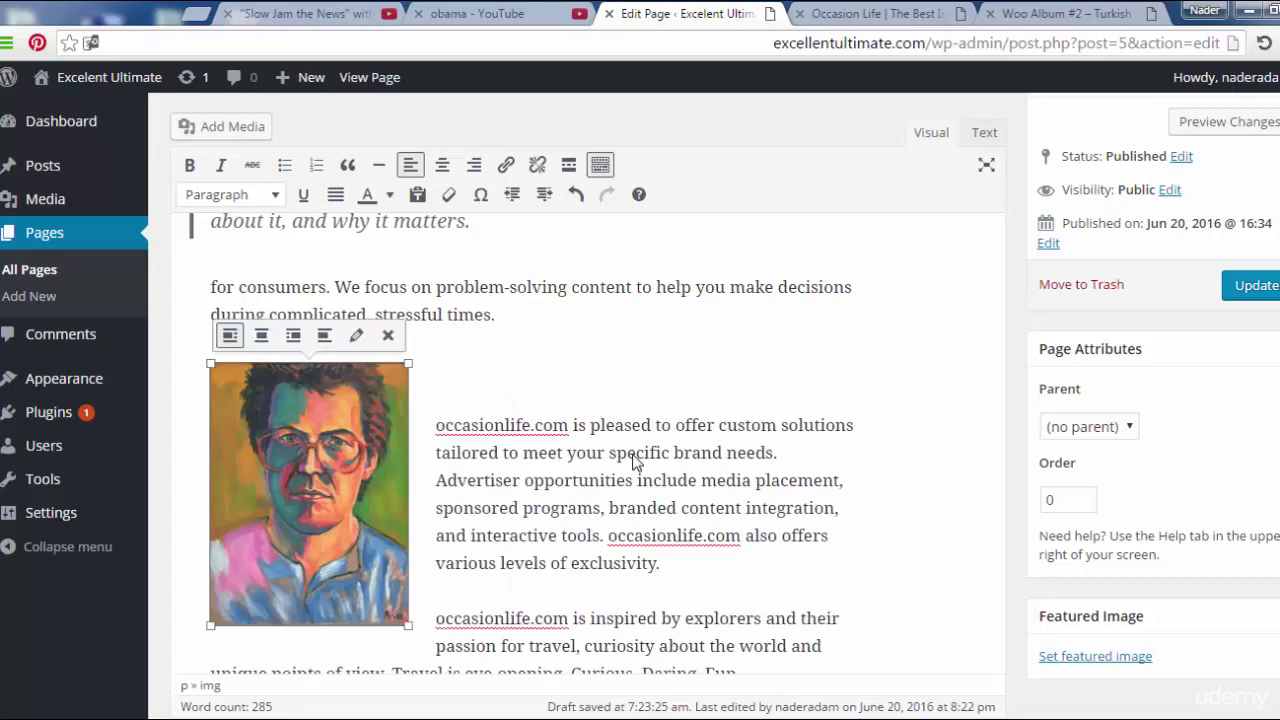
pyautogui.press('Right')
pyautogui.press('Right')
pyautogui.press('Right')
pyautogui.press('Return')
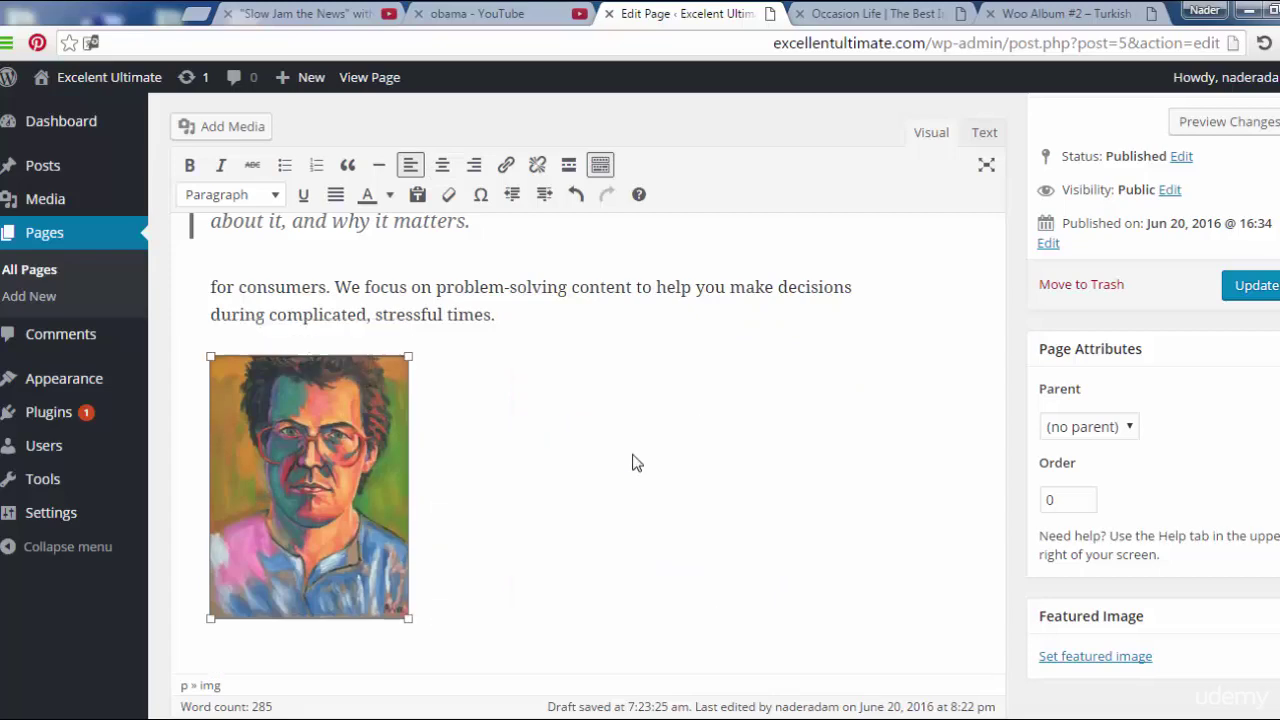
# Align the portrait image right and review its image details without changing them.
pyautogui.press('Left')
pyautogui.press('Return')
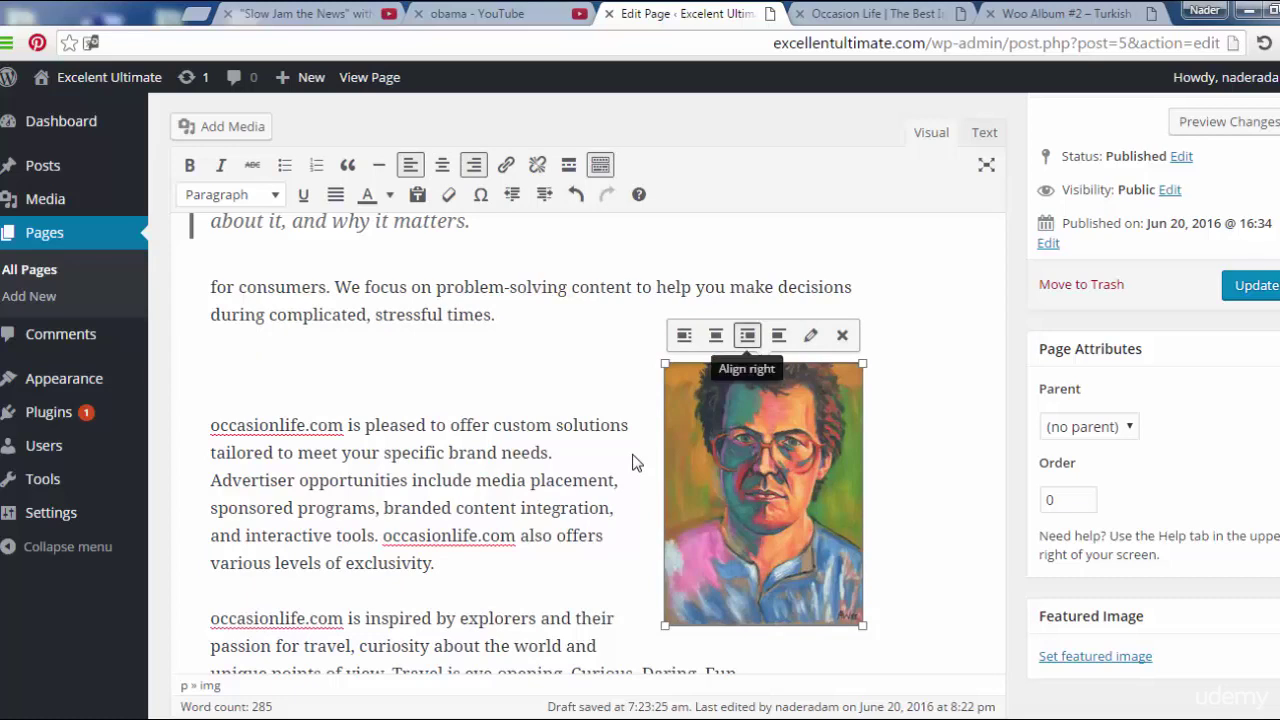
pyautogui.press('Right')
pyautogui.press('Right')
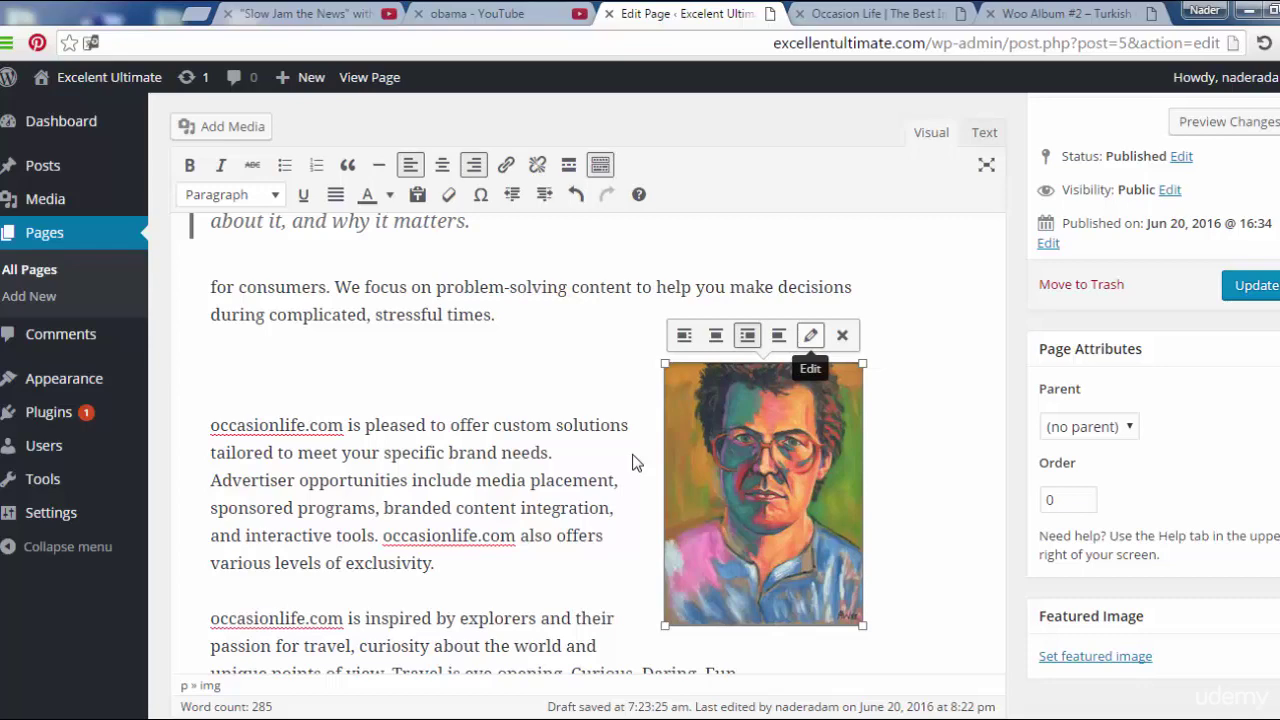
pyautogui.press('Return')
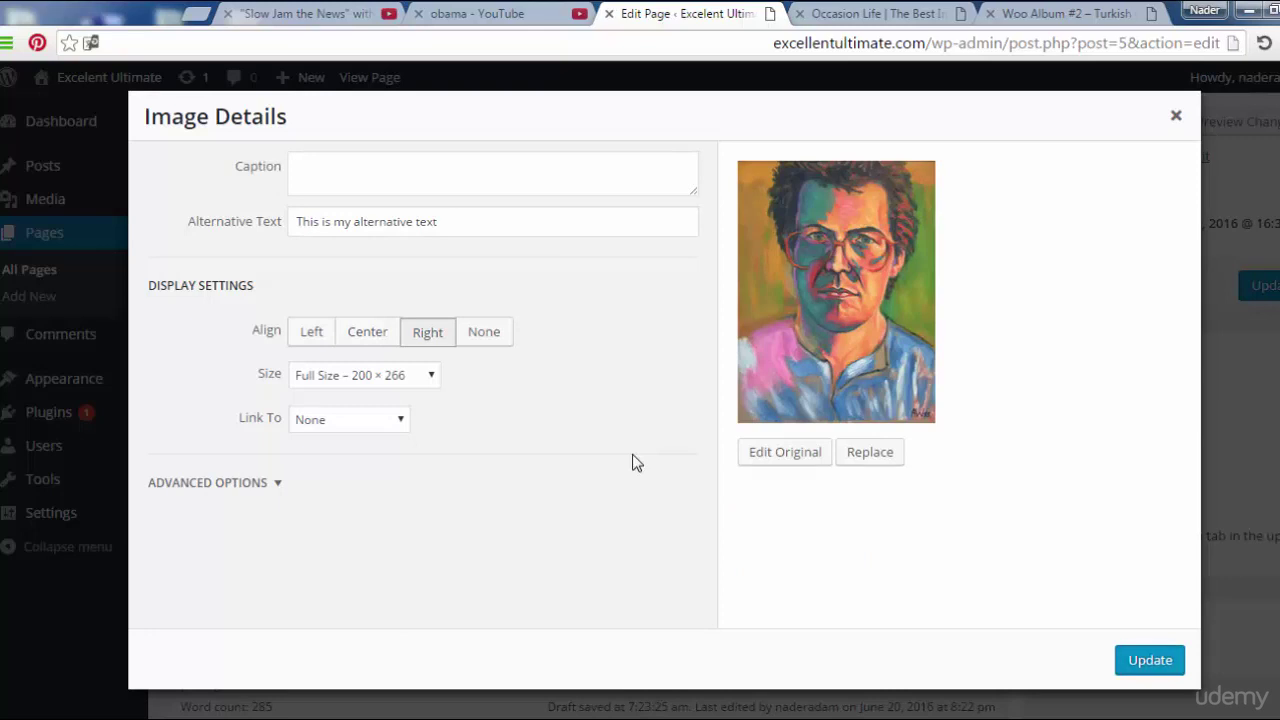
pyautogui.press('Return')
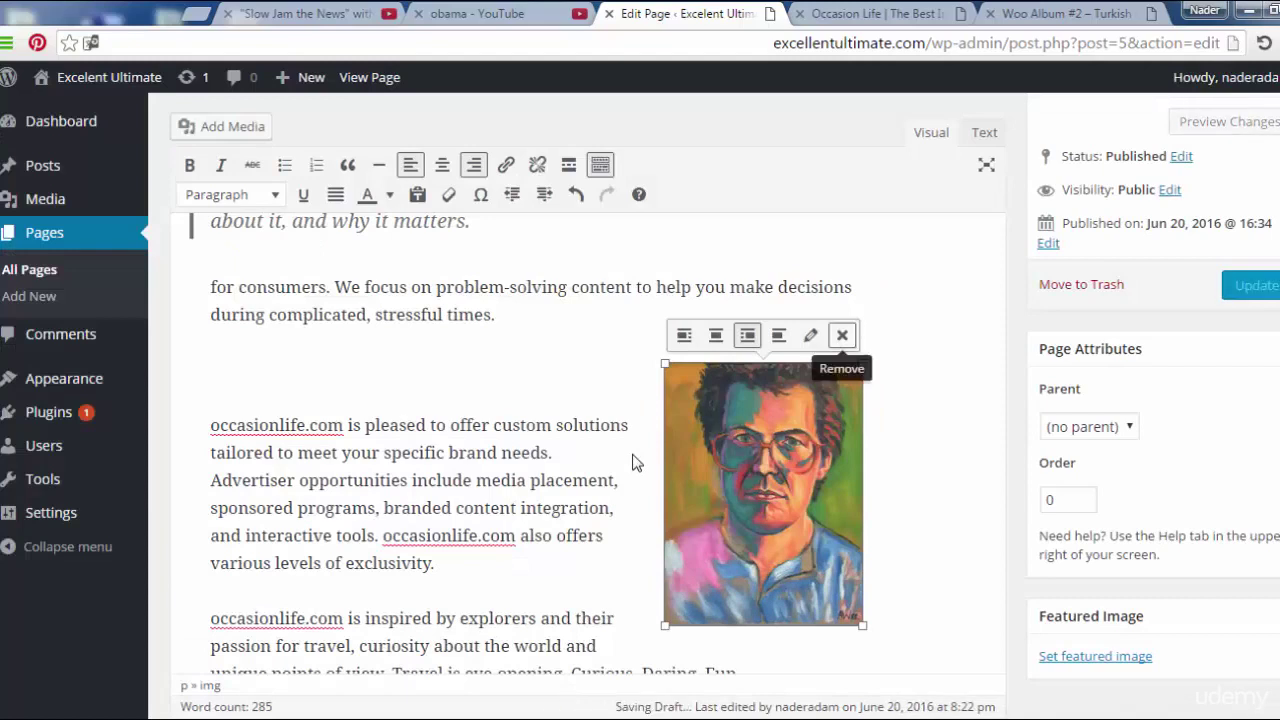
# Deselect the portrait image and save the updated About Us page.
pyautogui.click(633, 463)
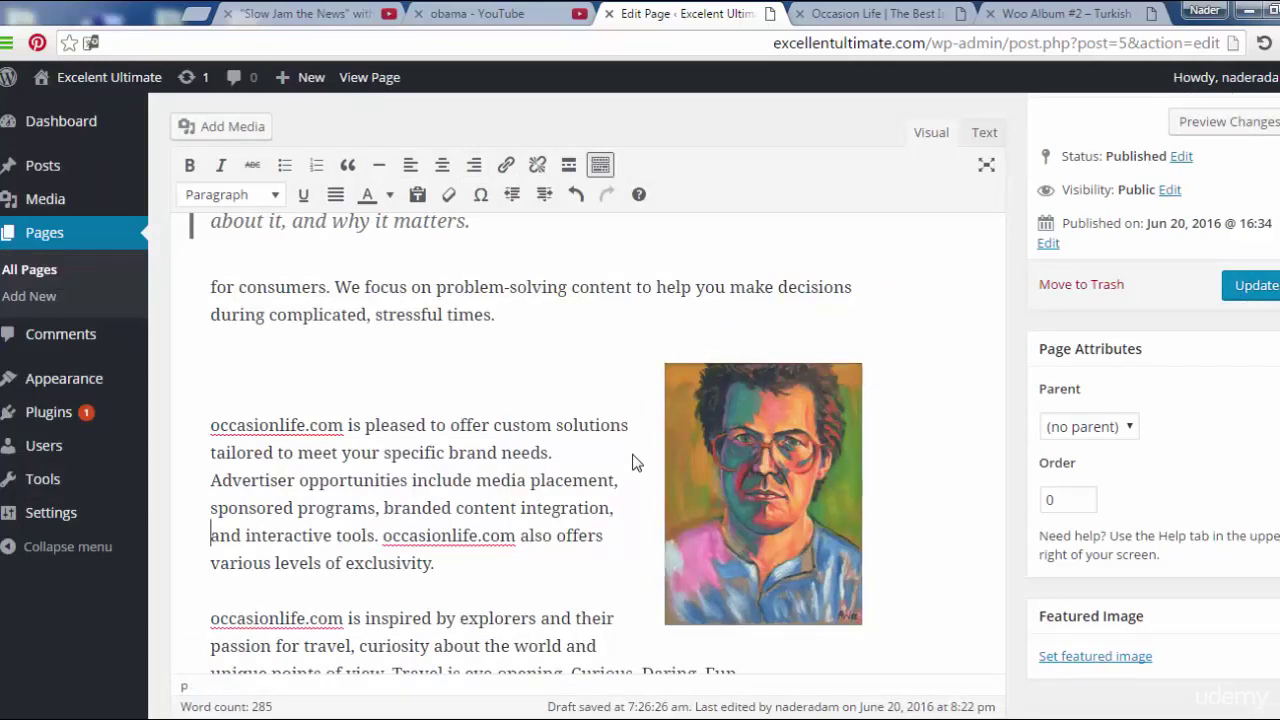
pyautogui.click(633, 455)
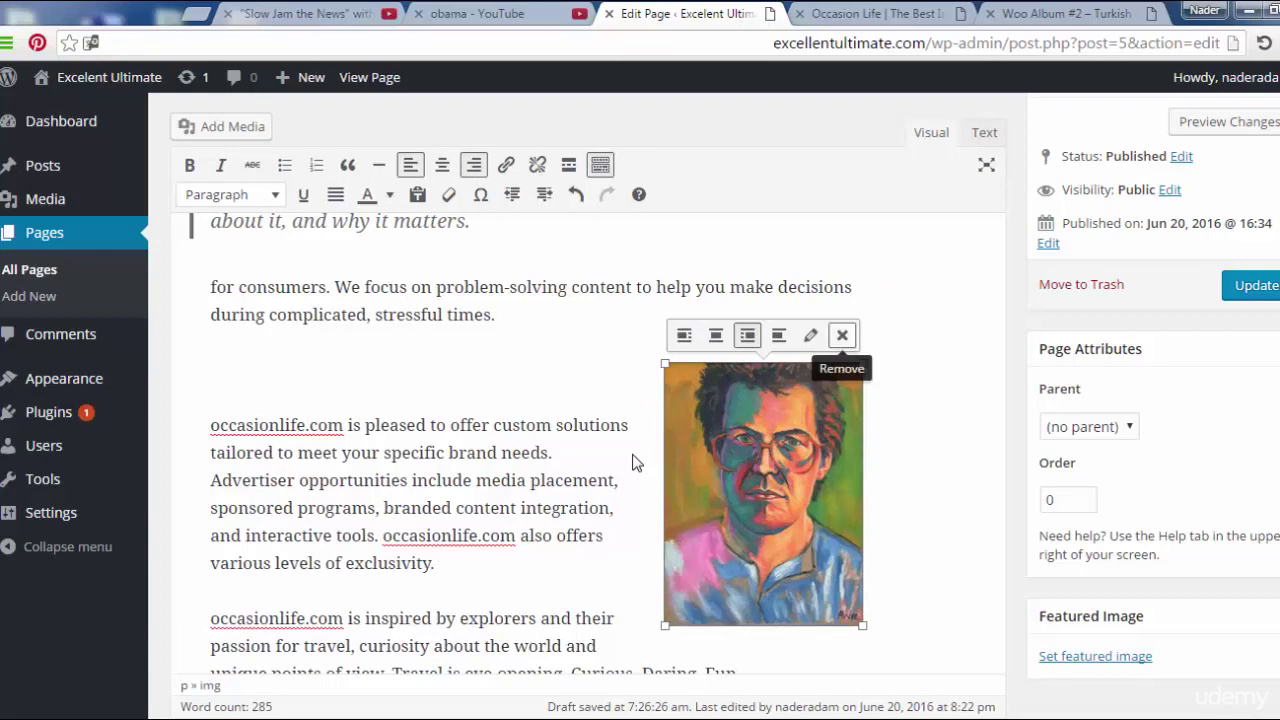
pyautogui.press('Down')
pyautogui.press('Right')
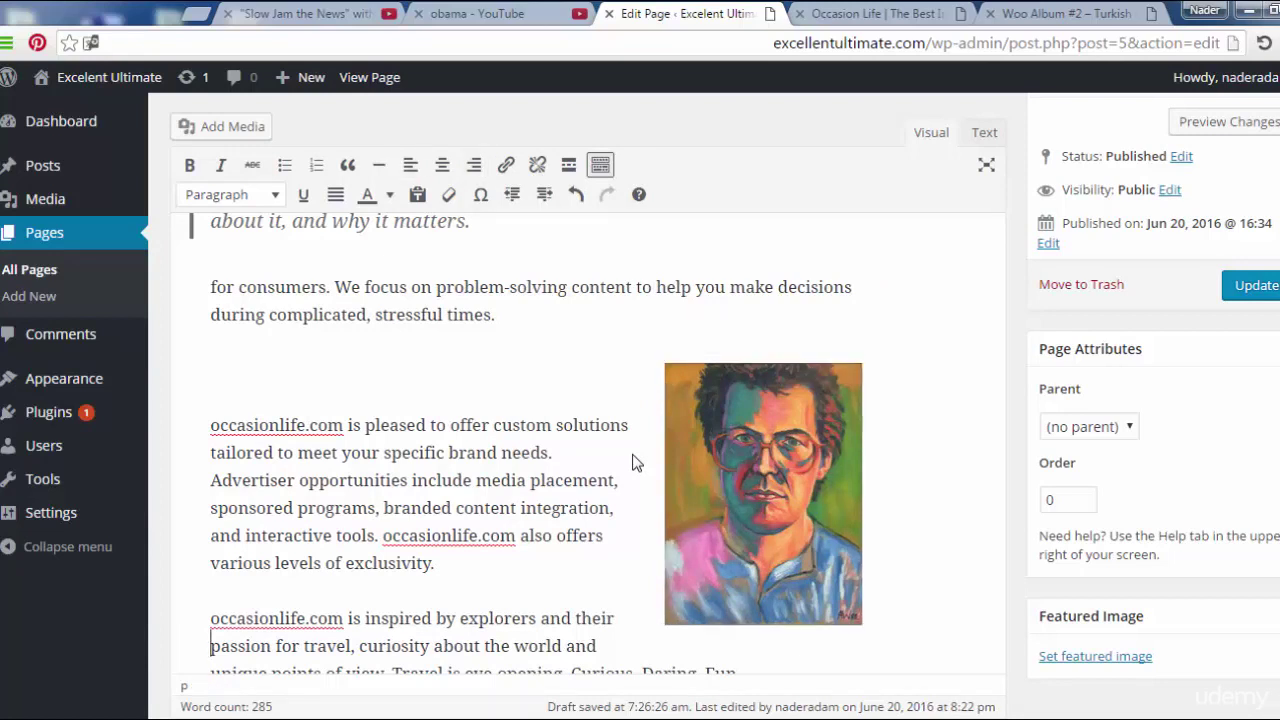
pyautogui.hotkey('ctrl', 's')
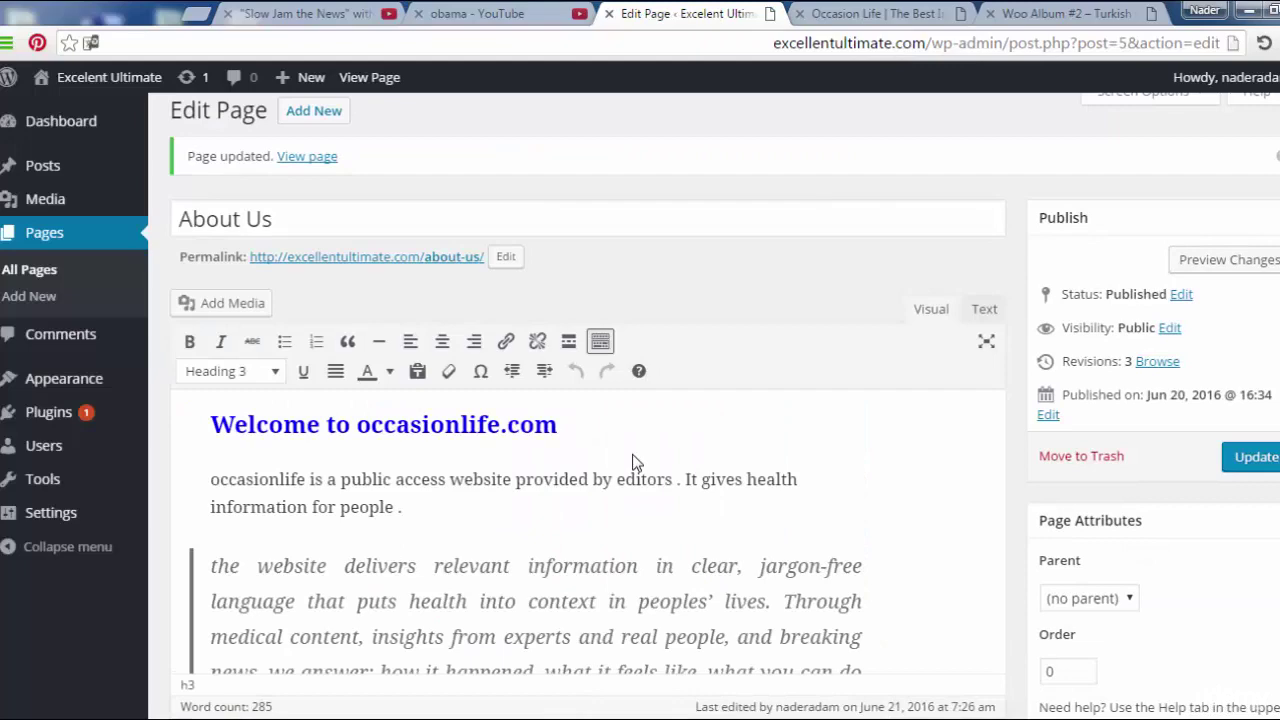
# View the published About Us page and check how the right-aligned portrait sits within the full text.
pyautogui.press('Tab')
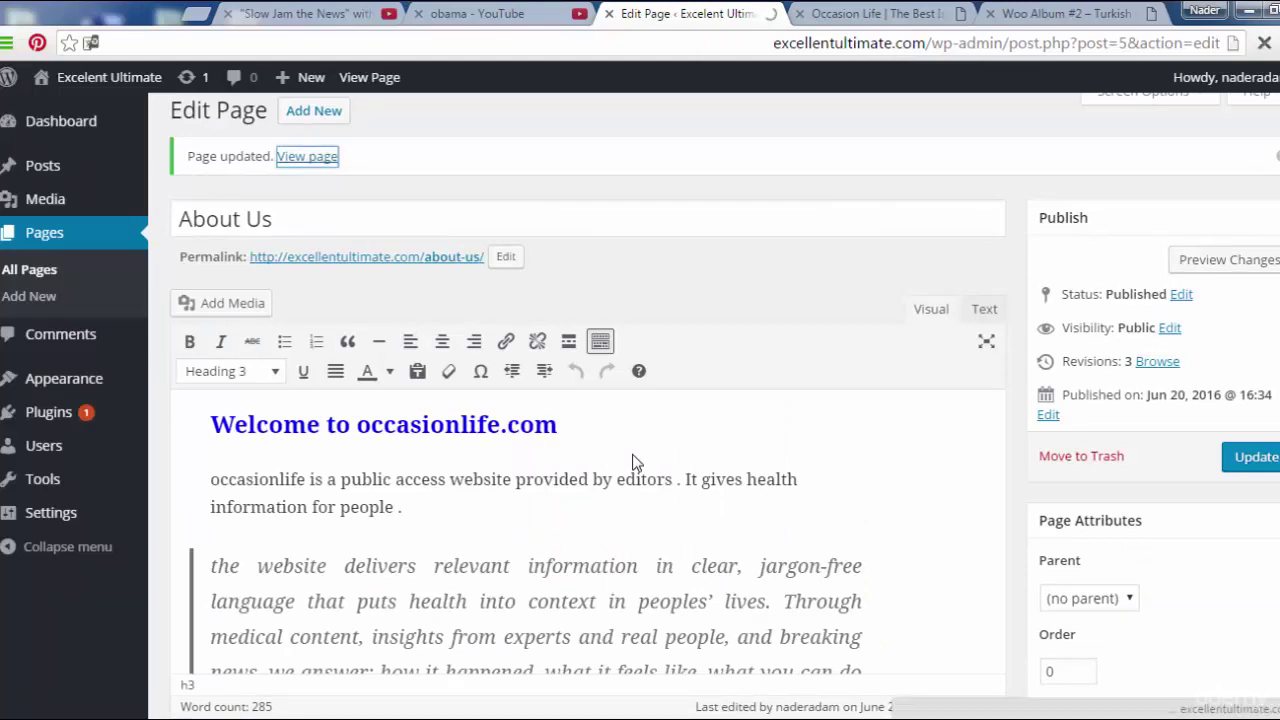
pyautogui.press('Return')
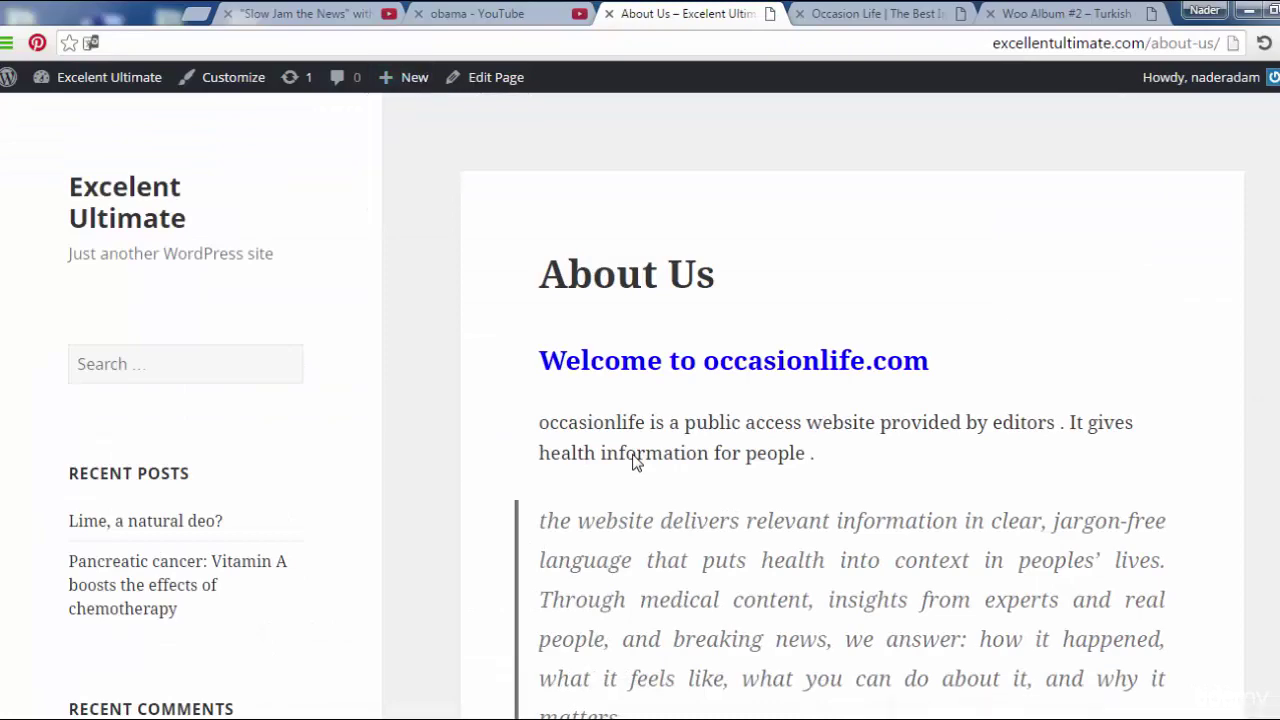
pyautogui.scroll(-2, 632, 461)
pyautogui.scroll(1, 632, 461)
pyautogui.scroll(-1, 632, 461)
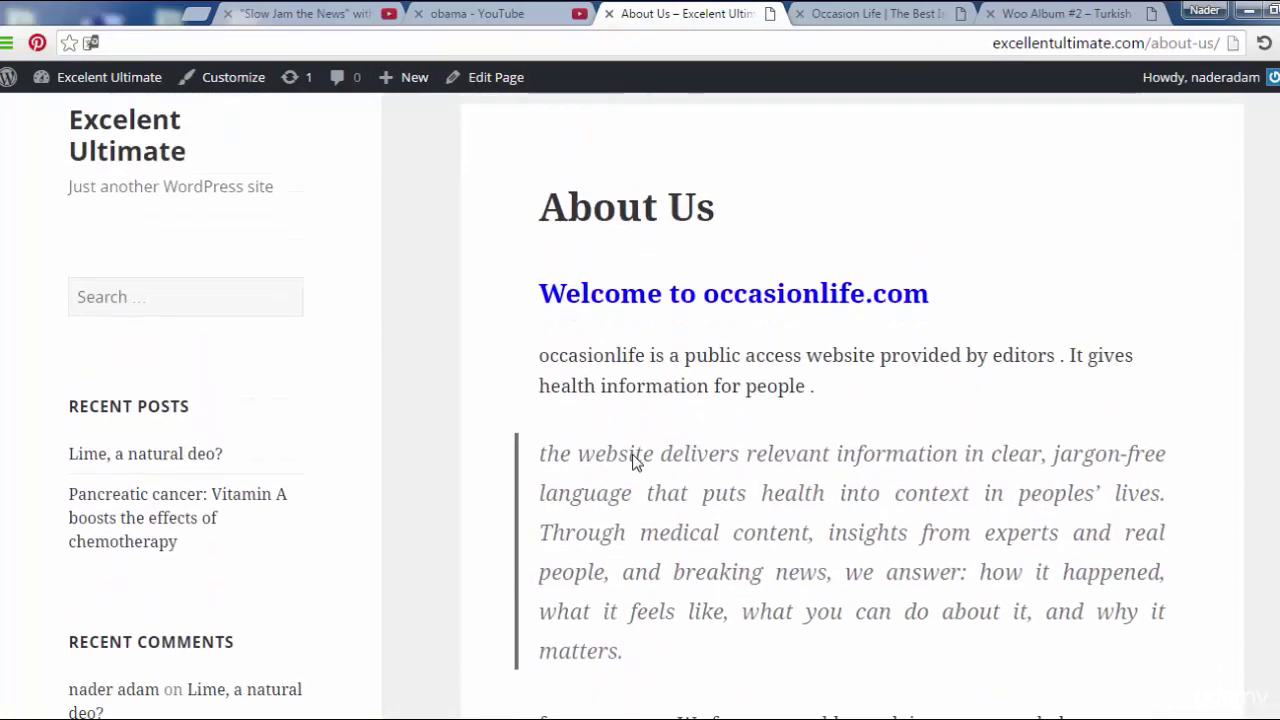
pyautogui.scroll(-5, 632, 461)
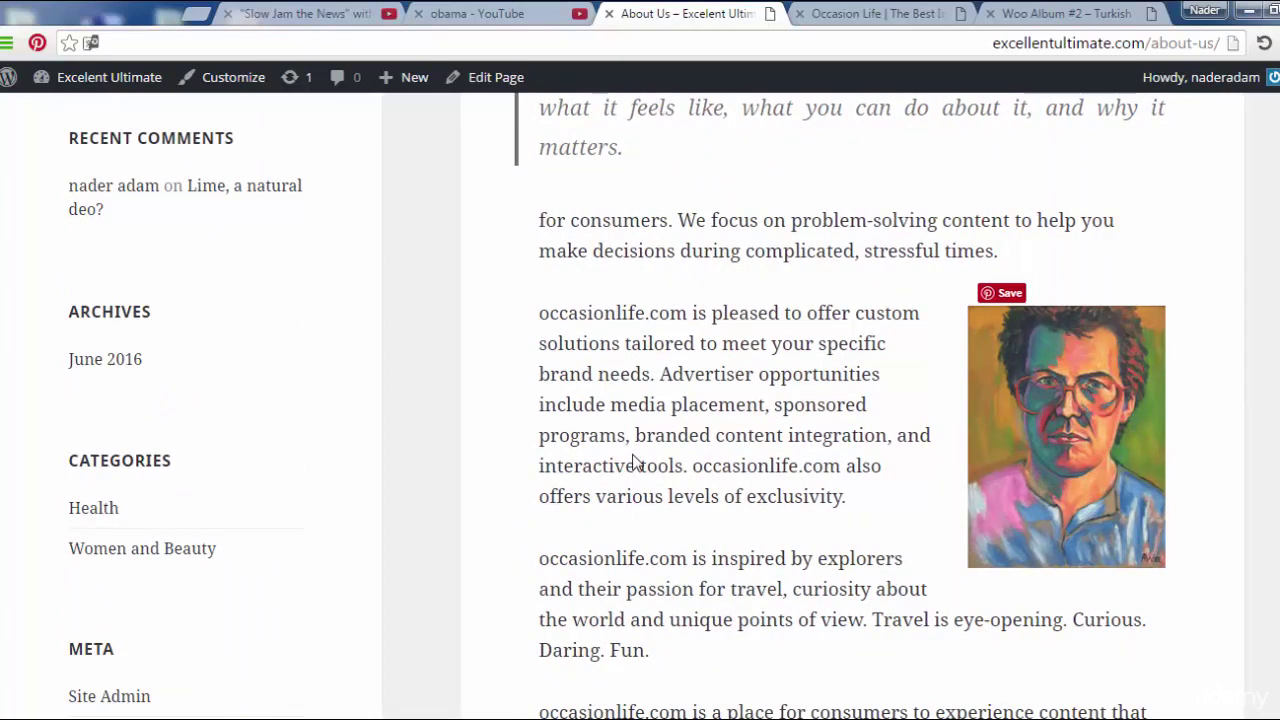
pyautogui.scroll(-1, 632, 461)
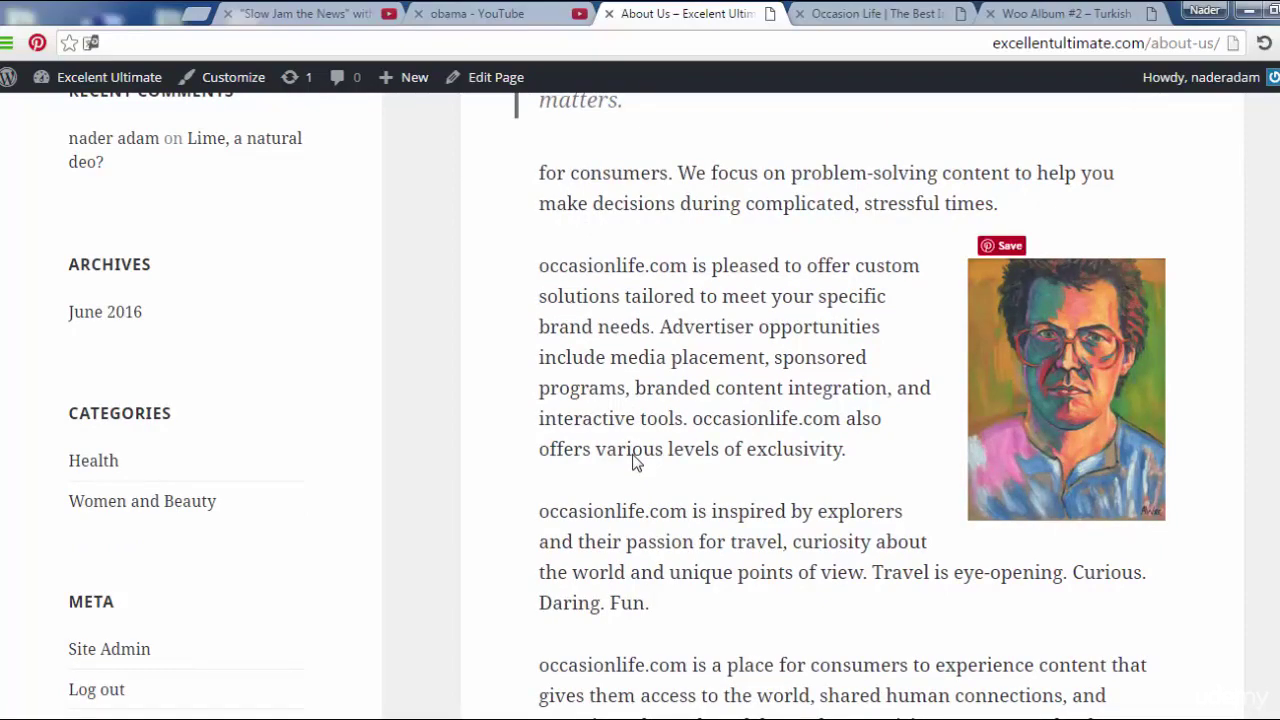
pyautogui.scroll(-10, 632, 461)
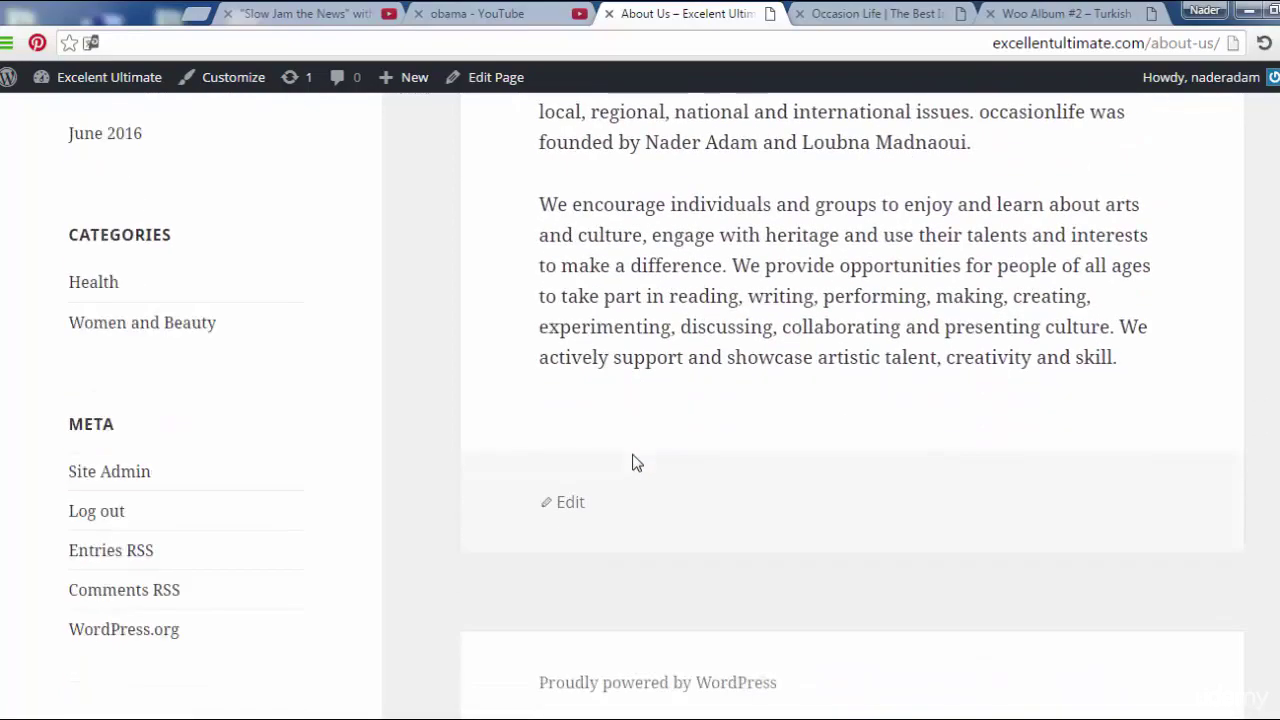
pyautogui.scroll(8, 632, 461)
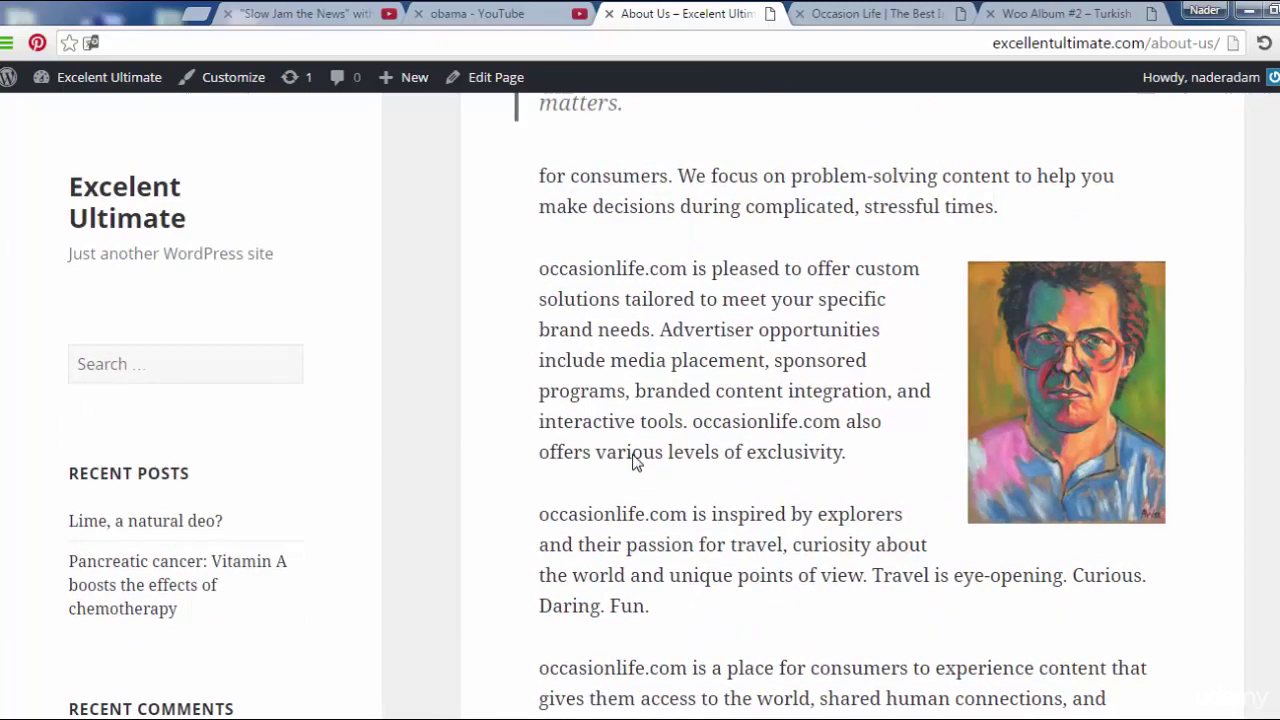
pyautogui.scroll(2, 632, 461)
pyautogui.scroll(5, 632, 461)
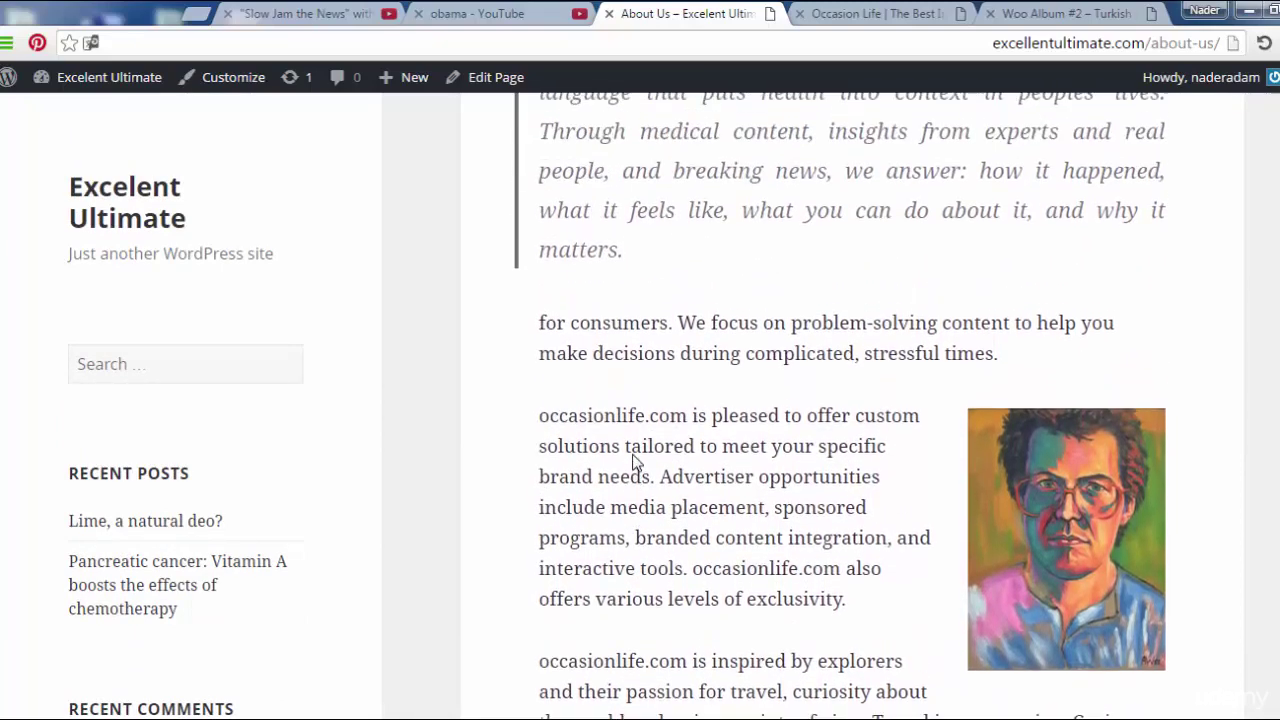
pyautogui.scroll(5, 632, 461)
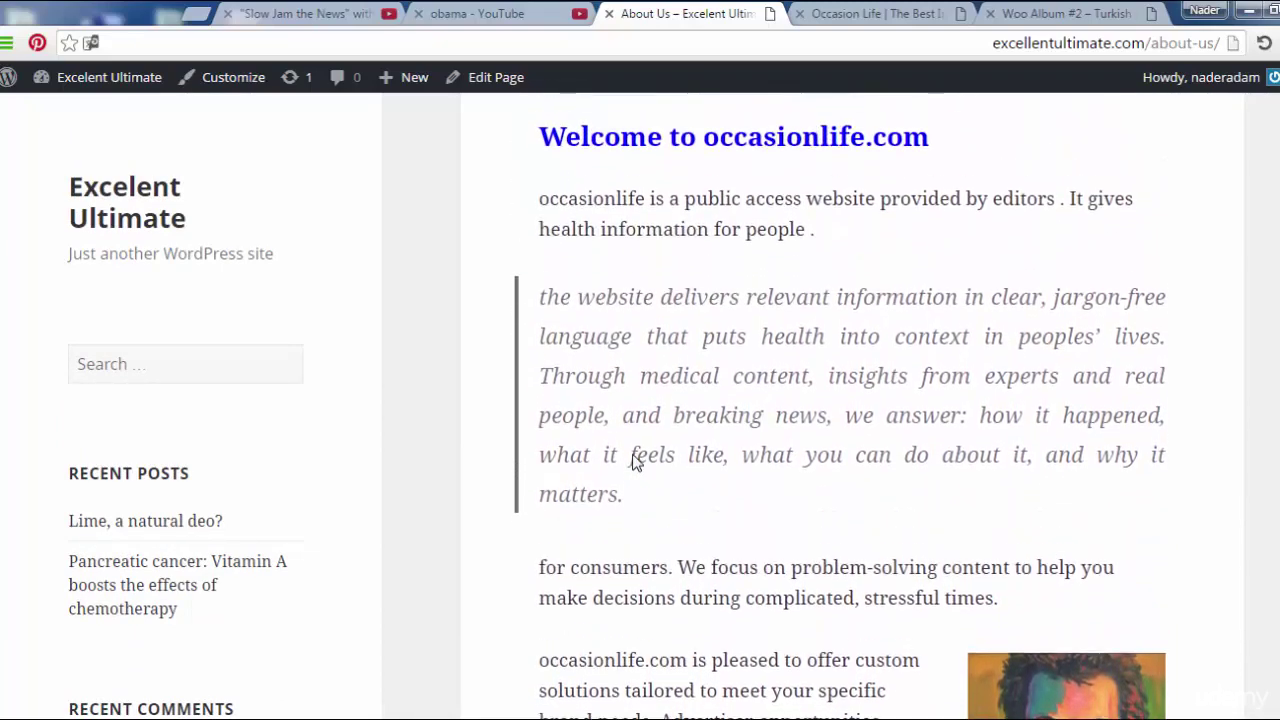
pyautogui.scroll(1, 632, 461)
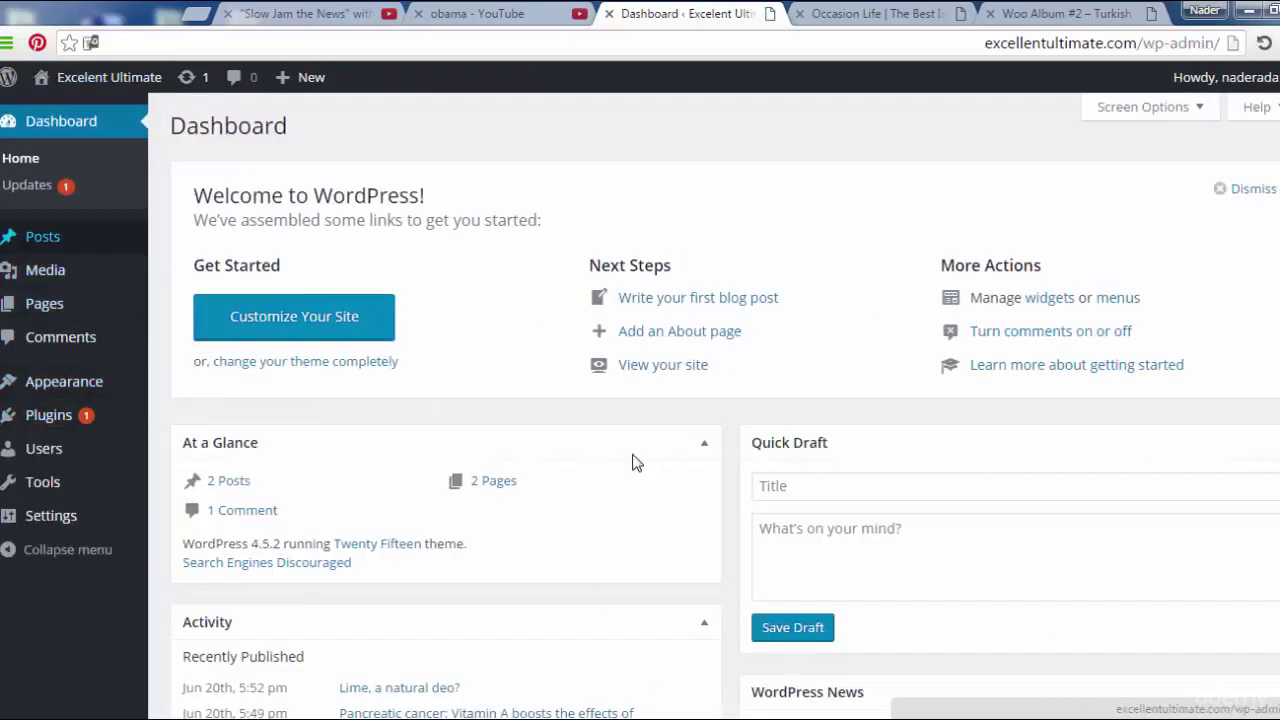
# Start a new post and title it "impulsivity", taken from the article of that name on the Occasion Life site.
pyautogui.click(42, 236)
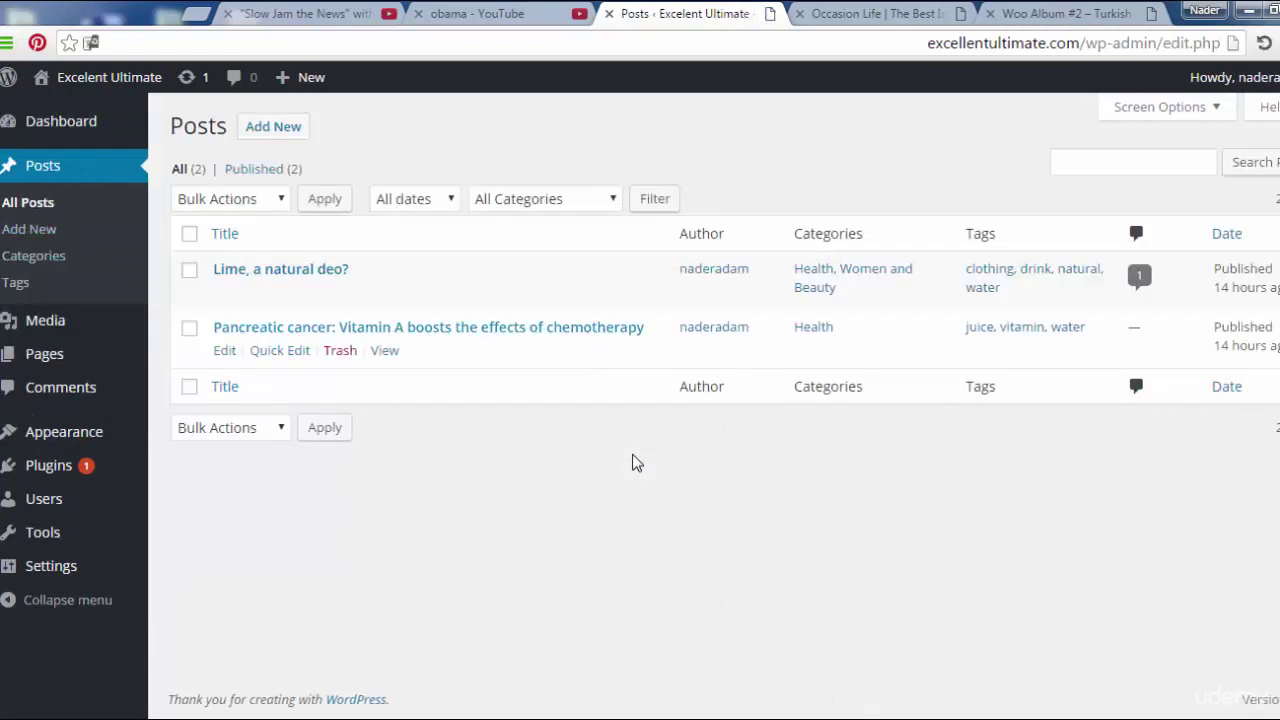
pyautogui.click(273, 126)
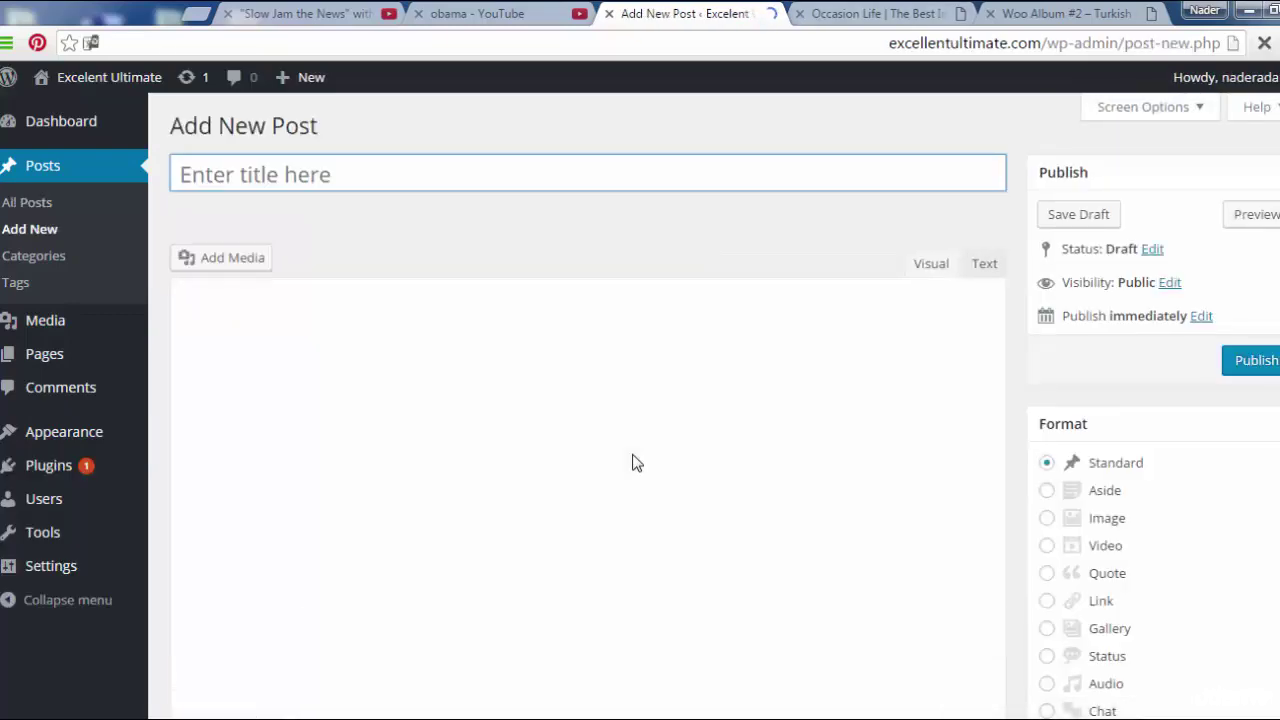
pyautogui.hotkey('ctrl', 'Tab')
pyautogui.scroll(-8, 632, 462)
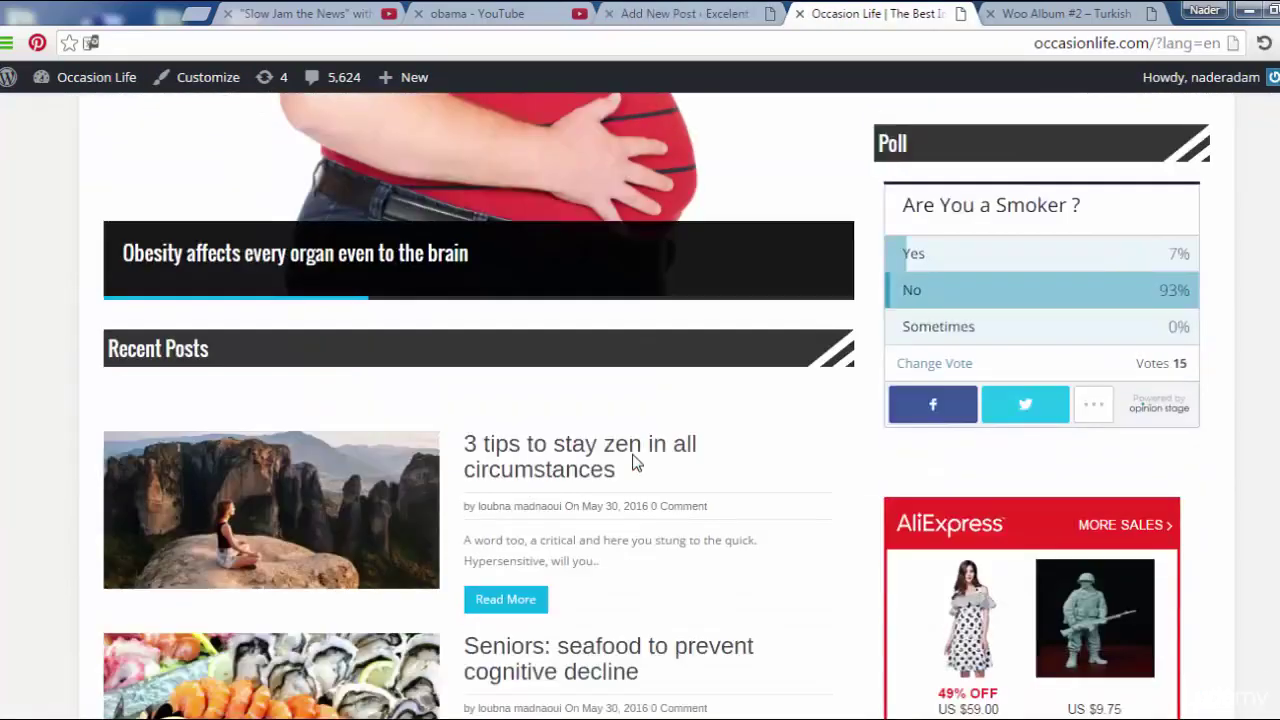
pyautogui.scroll(-1, 632, 462)
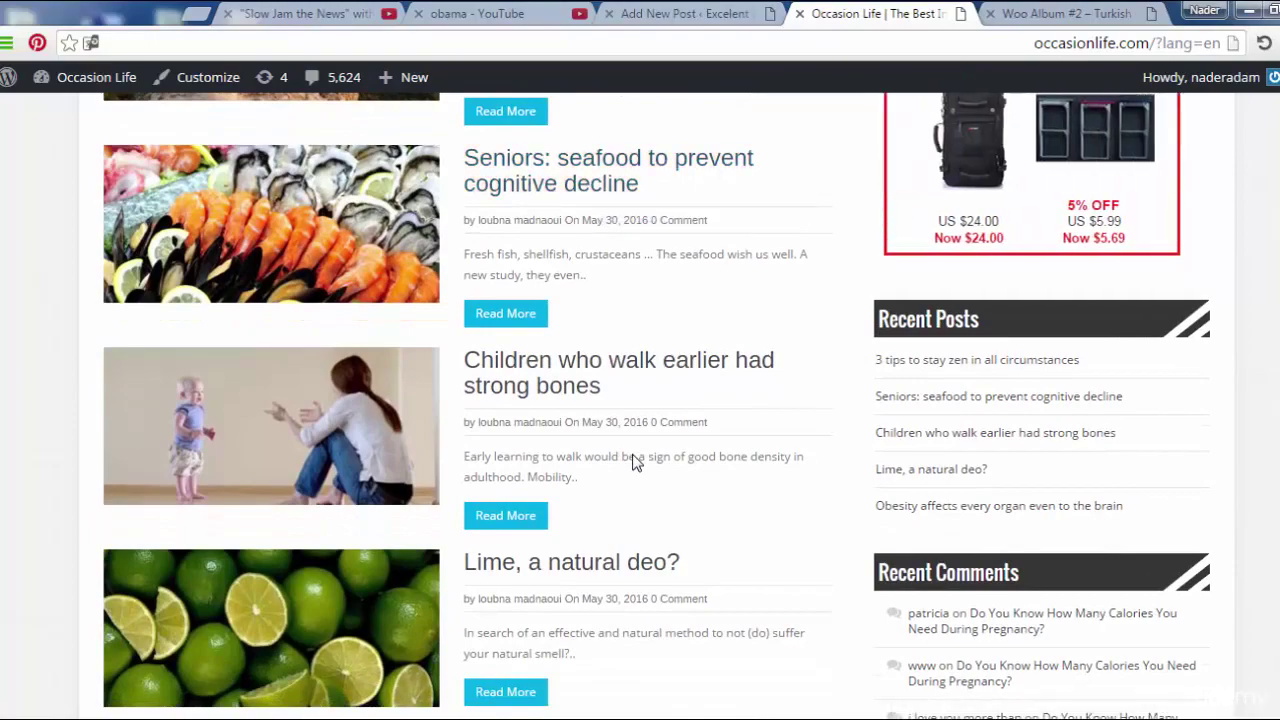
pyautogui.scroll(-3, 632, 462)
pyautogui.scroll(-15, 632, 462)
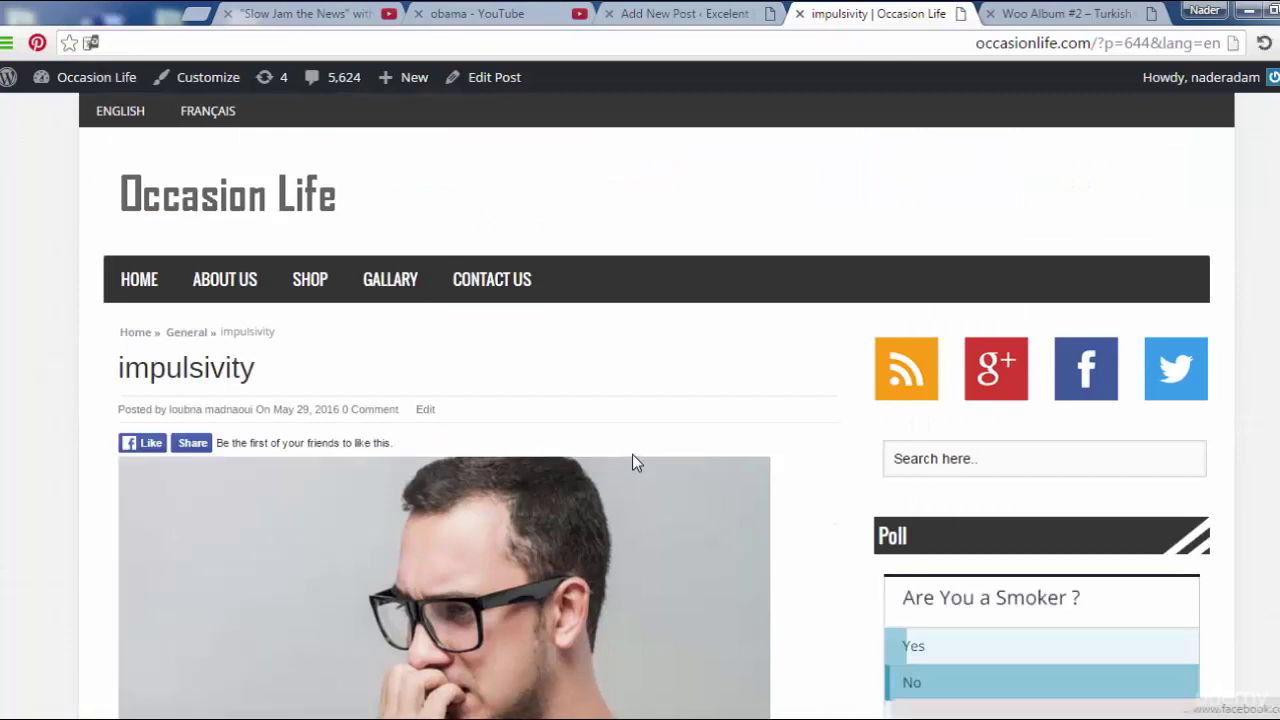
pyautogui.moveTo(255, 367); pyautogui.dragTo(118, 367)
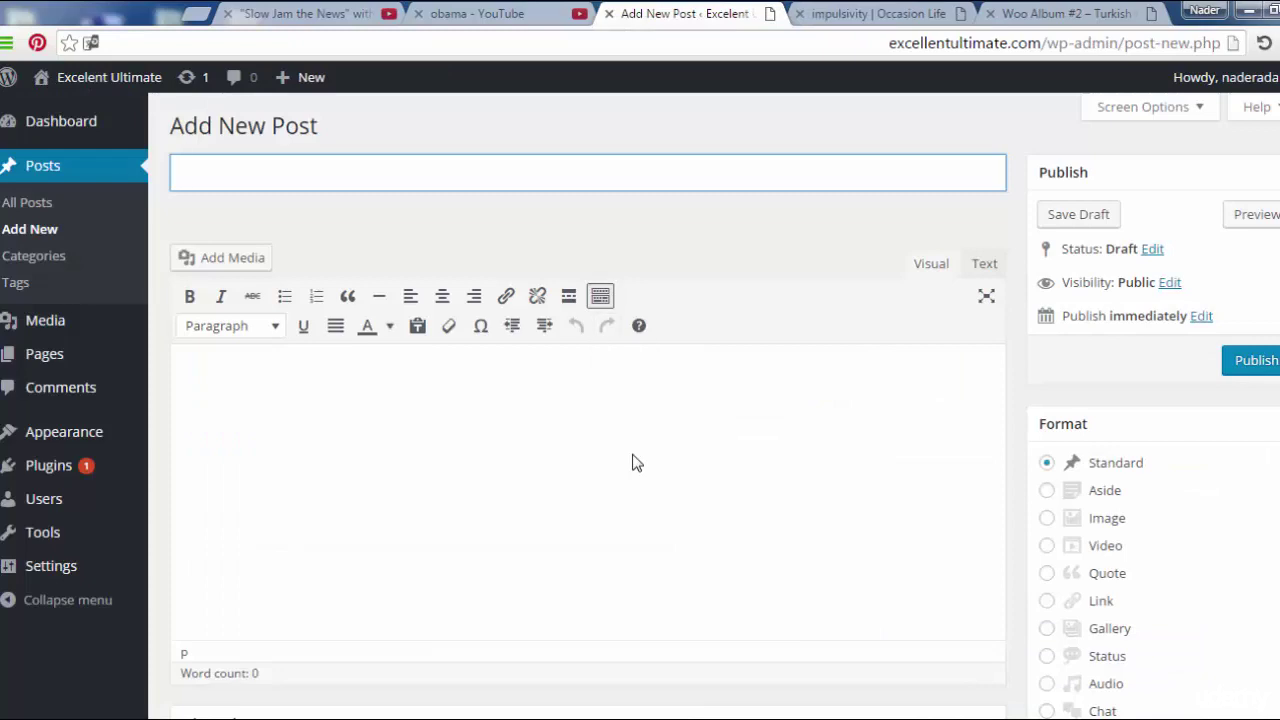
pyautogui.write('impulsivity')
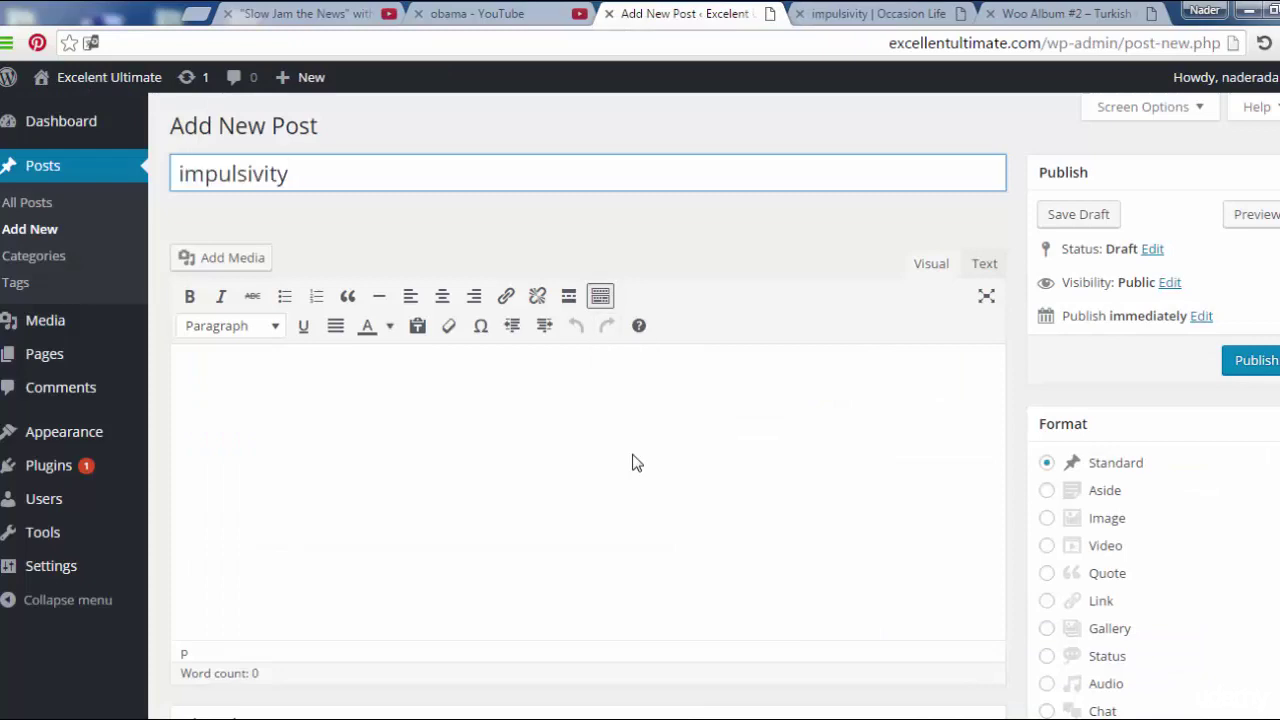
# Copy the impulsivity article's full body text from Occasion Life, from "You happen to take actions" through "help you achieve your dreams.".
pyautogui.hotkey('ctrl', 'Tab')
pyautogui.scroll(-6, 632, 462)
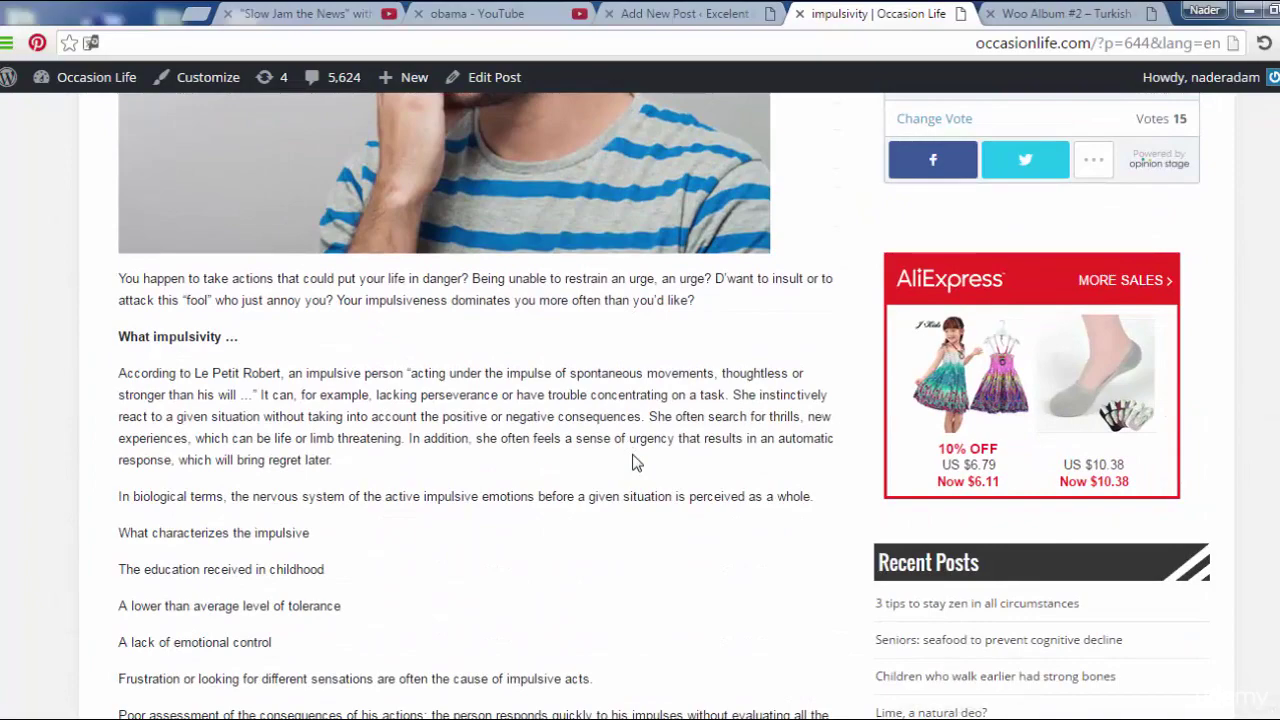
pyautogui.moveTo(118, 278); pyautogui.dragTo(716, 638)
pyautogui.hotkey('shift', 'Down')
pyautogui.hotkey('shift', 'Down')
pyautogui.hotkey('shift', 'Down')
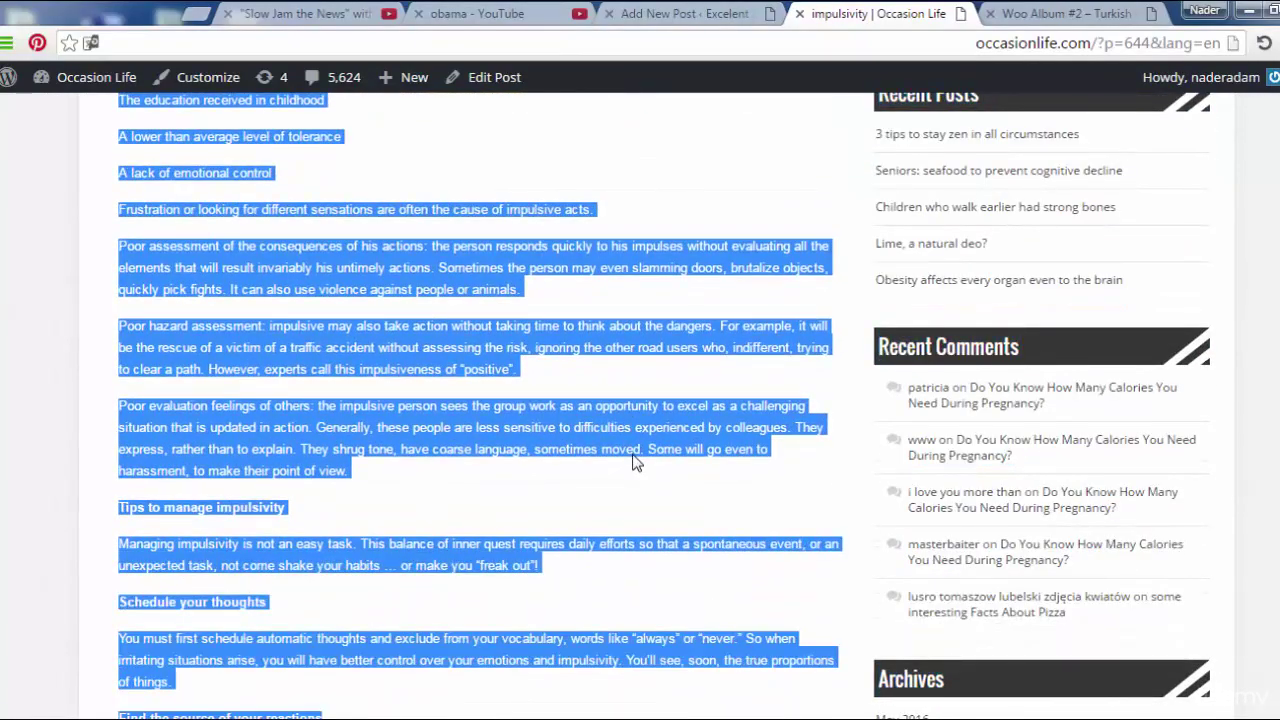
pyautogui.hotkey('ctrl', 'a')
pyautogui.scroll(-8, 632, 462)
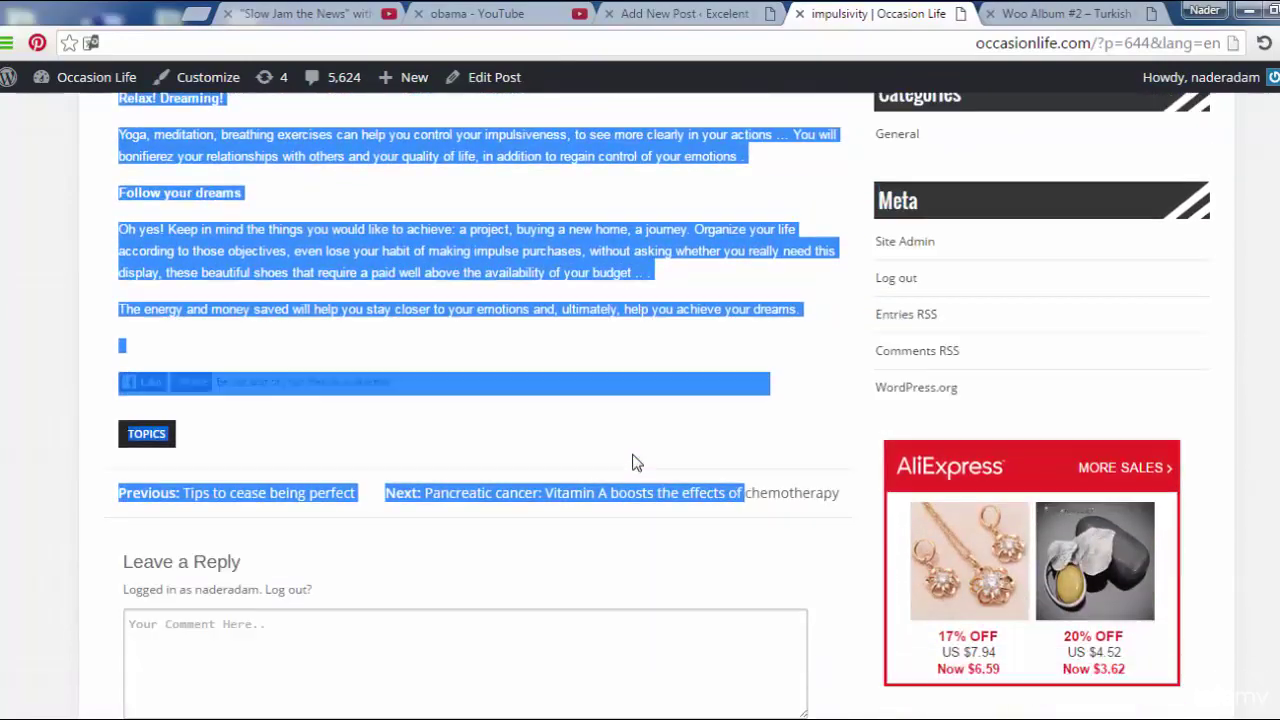
pyautogui.moveTo(744, 492); pyautogui.dragTo(800, 242)
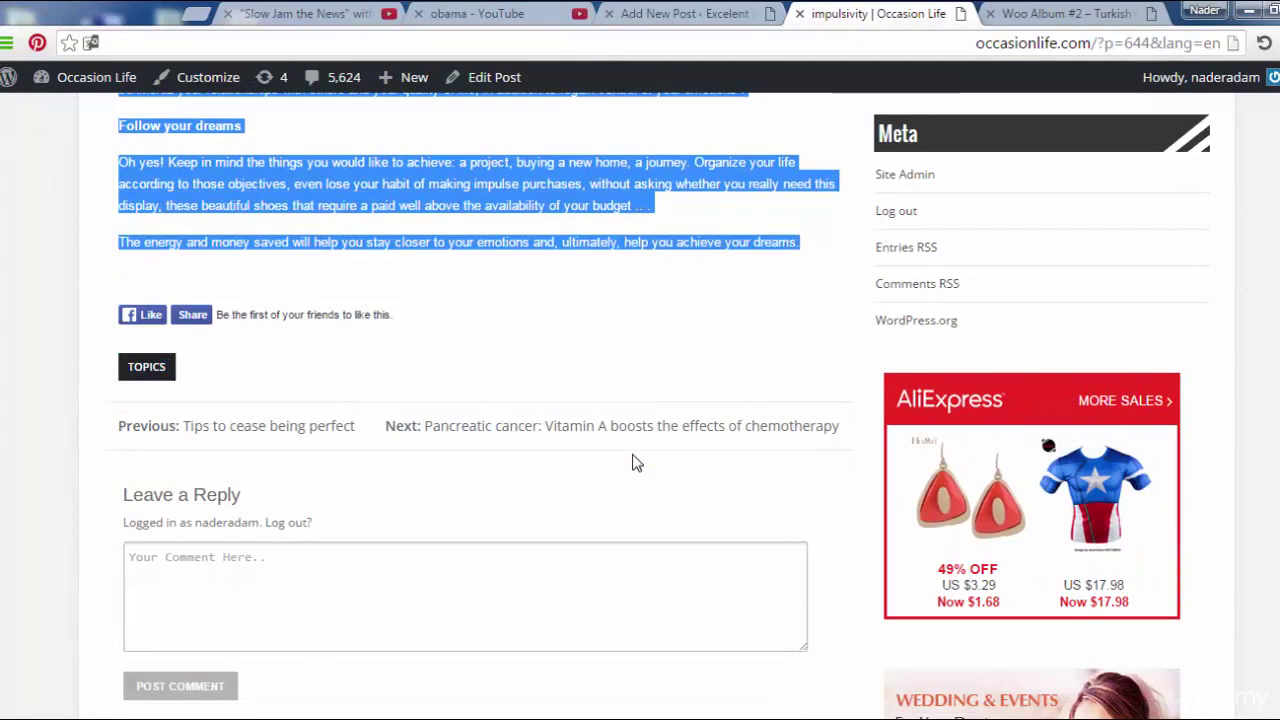
pyautogui.rightClick(565, 180)
pyautogui.click(530, 195)
# Paste the copied article text into the body of the new impulsivity post and look it over up to its beginning.
pyautogui.hotkey('ctrl', 'shift', 'Tab')
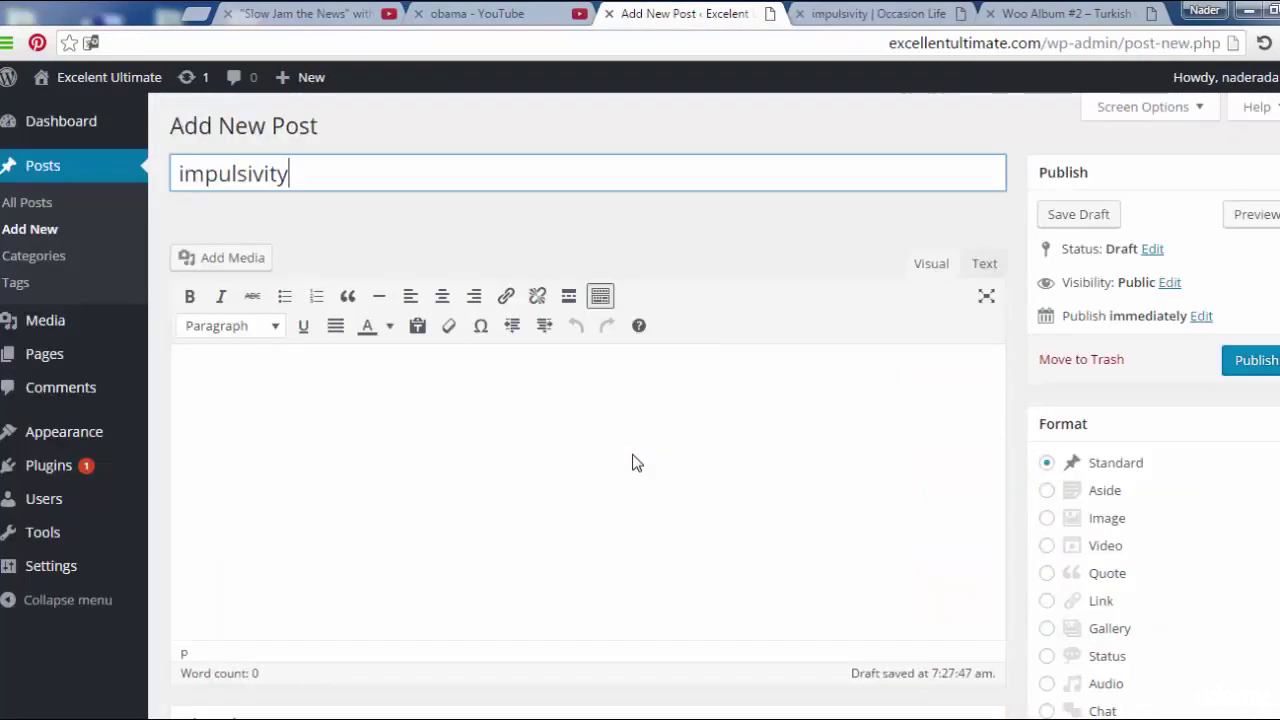
pyautogui.hotkey('ctrl', 'v')
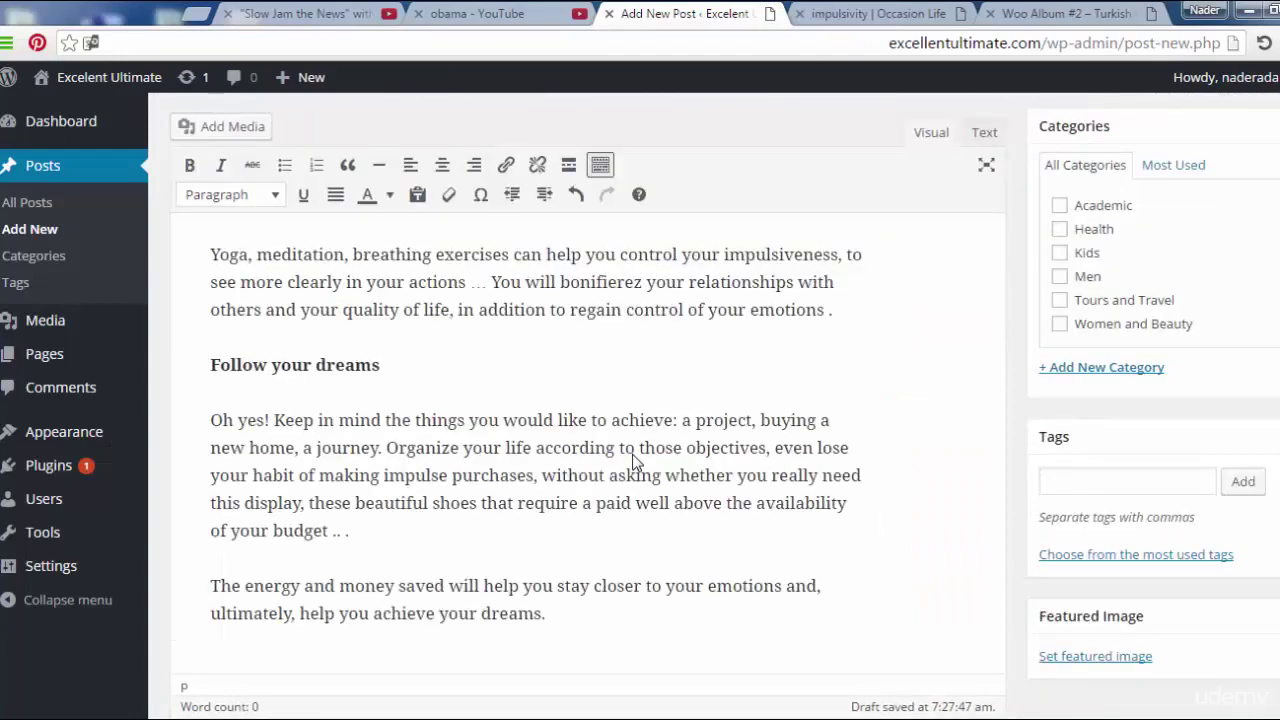
pyautogui.scroll(4, 632, 462)
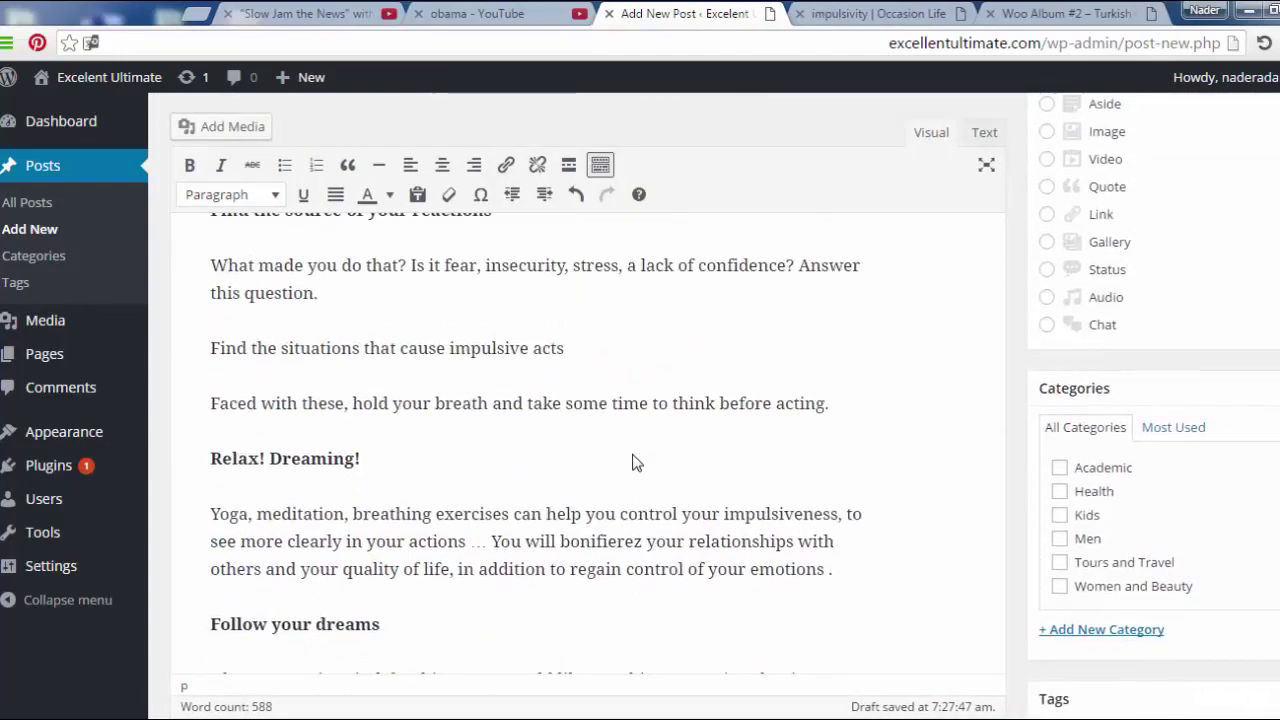
pyautogui.scroll(10, 632, 462)
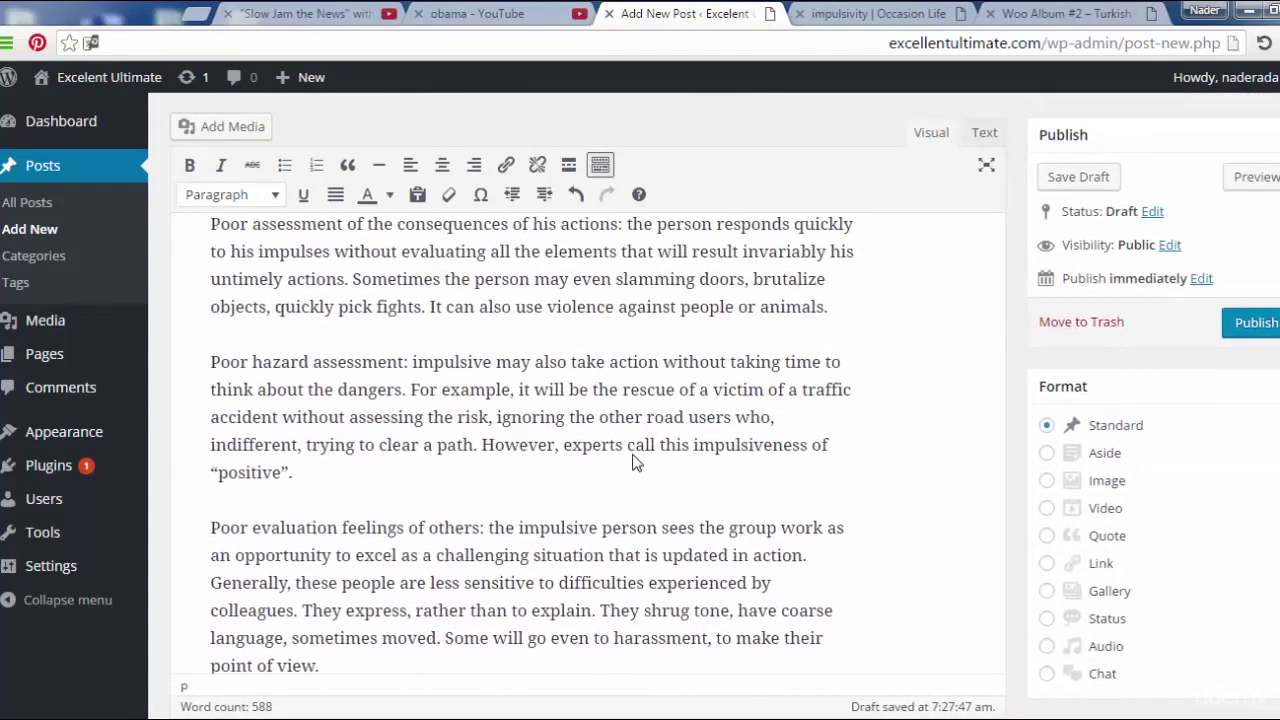
pyautogui.scroll(10, 632, 462)
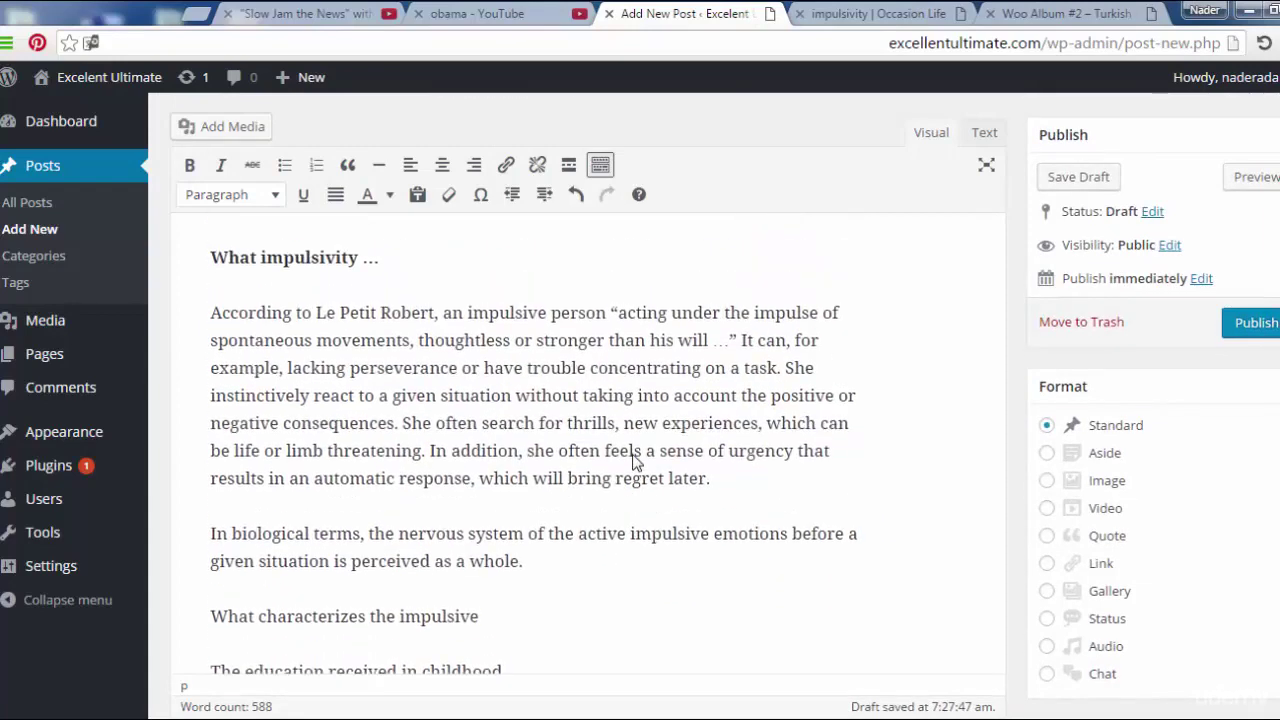
pyautogui.scroll(3, 632, 462)
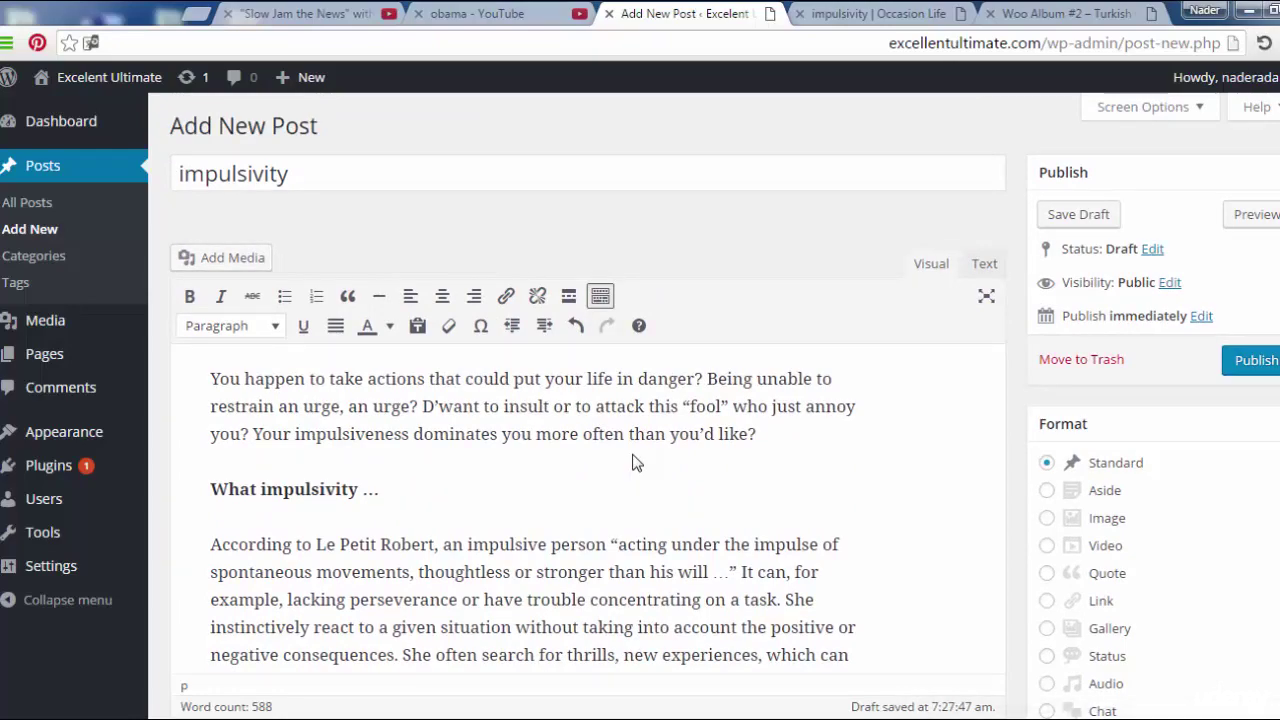
# Upload man-with-compulsive-thoughts from the phones products folder as a featured image candidate for the post.
pyautogui.scroll(-15, 632, 462)
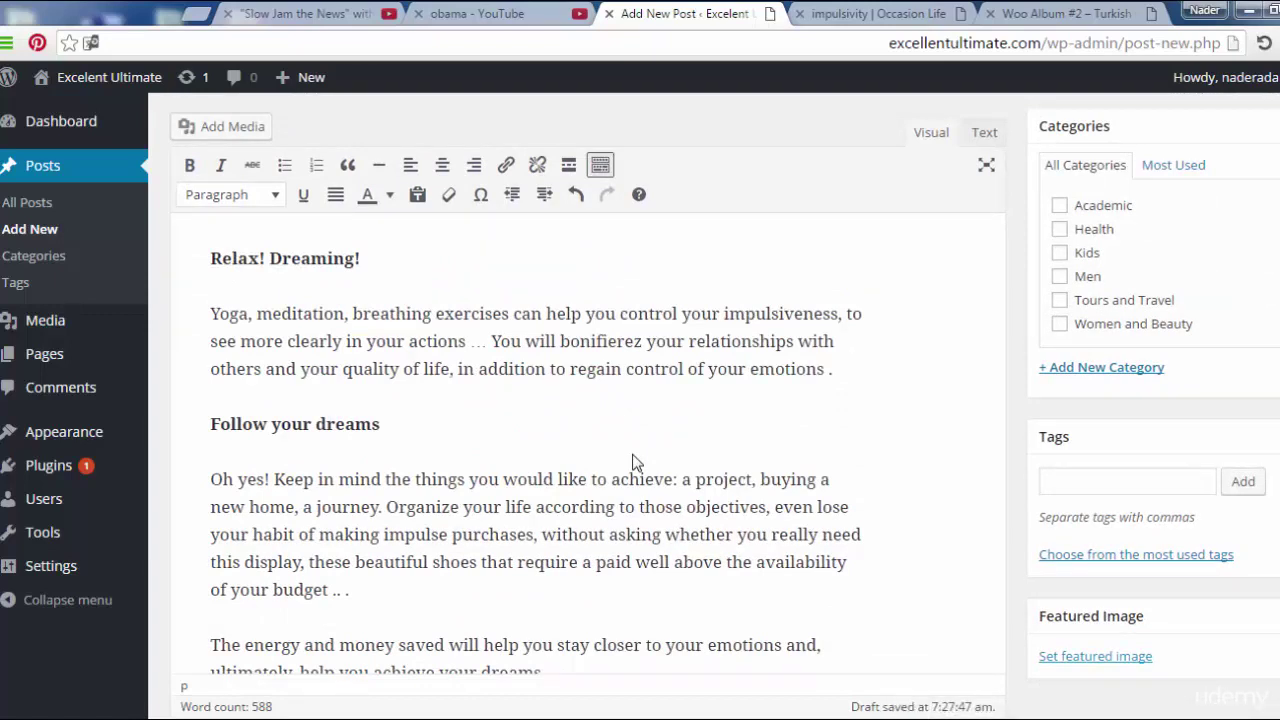
pyautogui.press('Return')
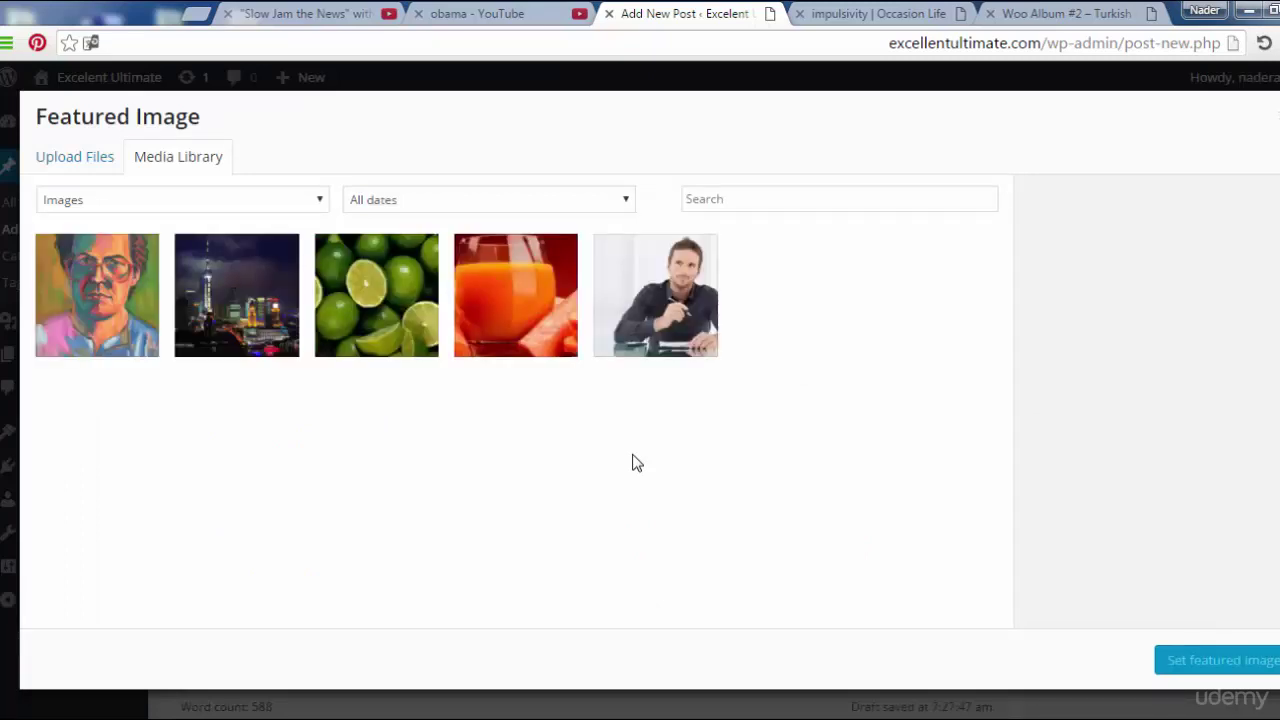
pyautogui.press('Tab')
pyautogui.press('Return')
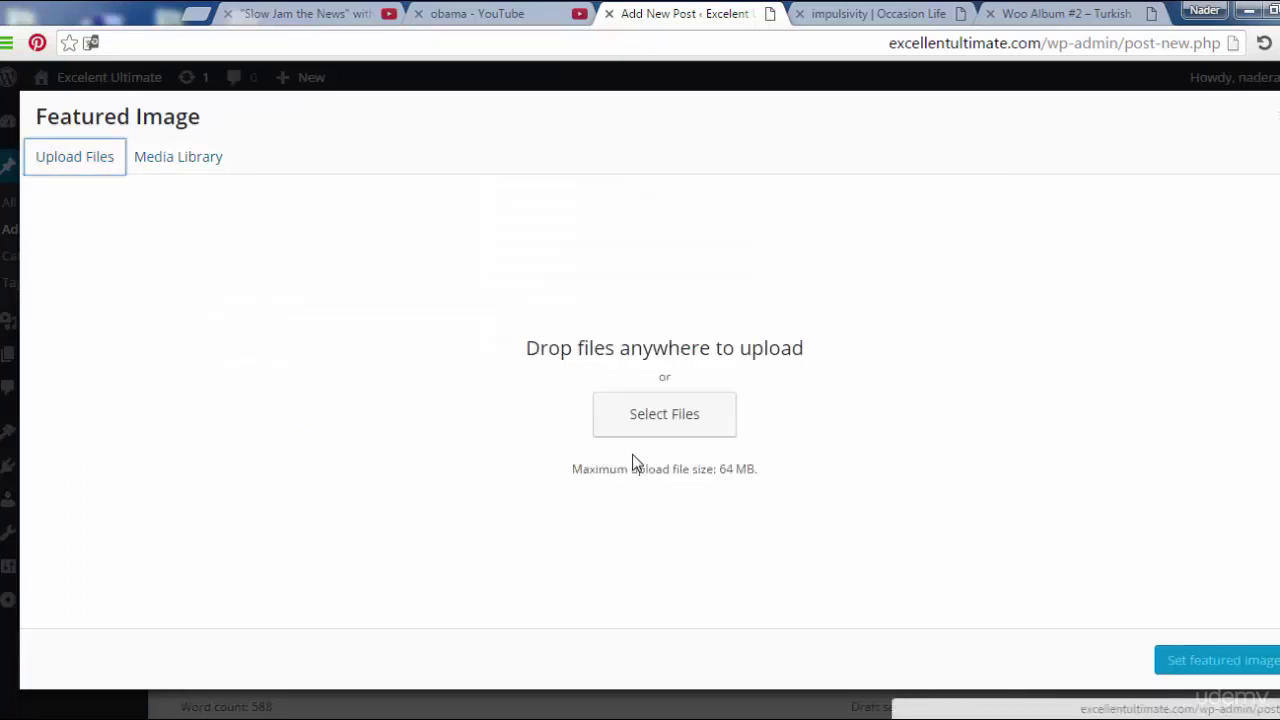
pyautogui.press('Tab')
pyautogui.press('Return')
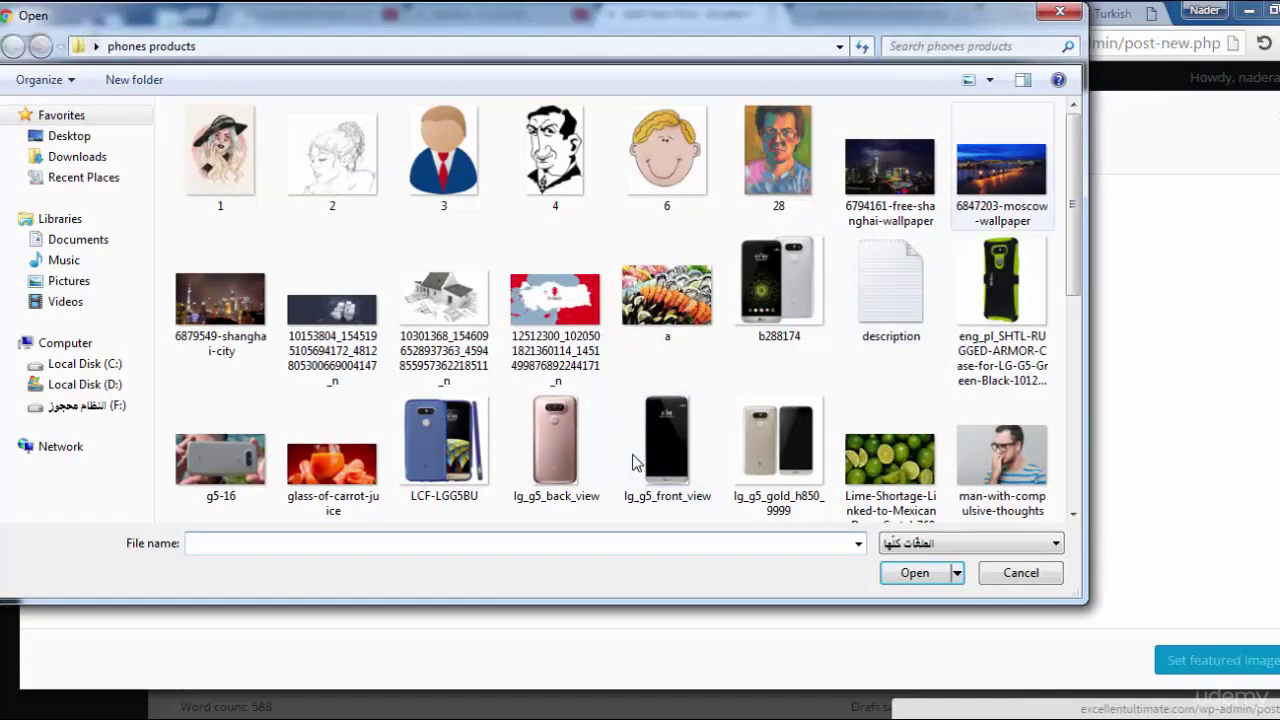
pyautogui.scroll(-5, 634, 462)
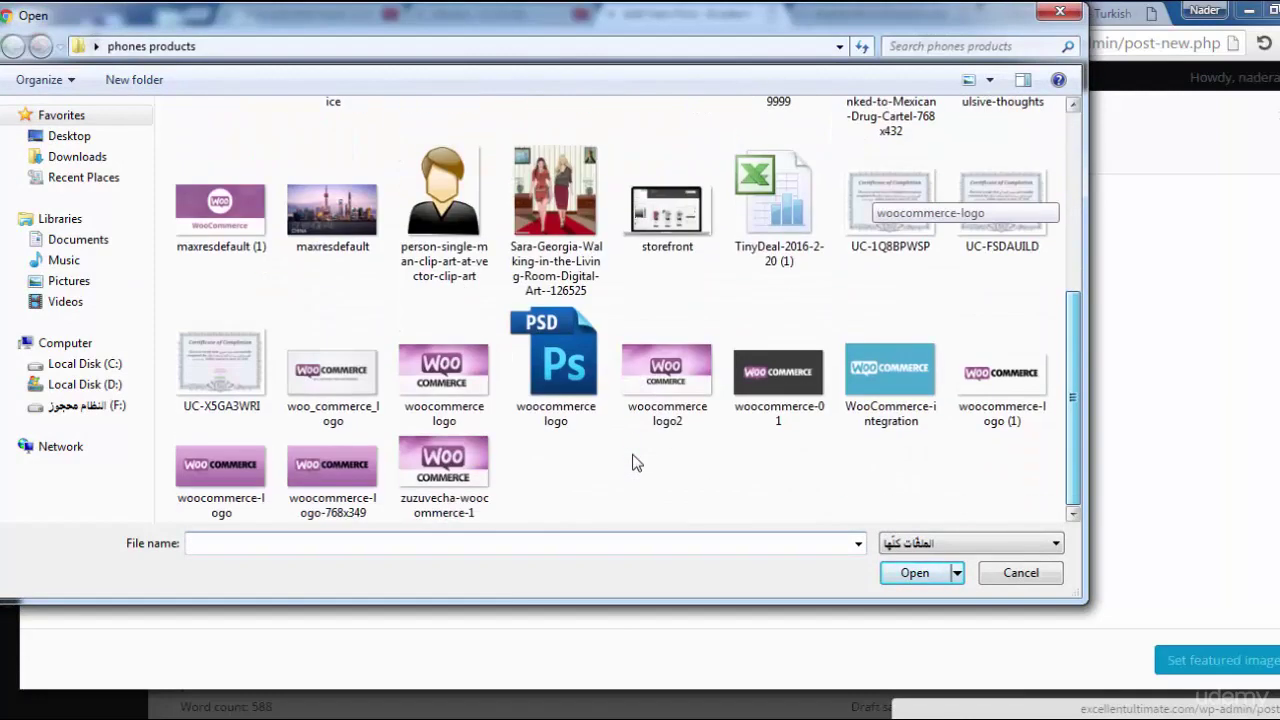
pyautogui.moveTo(1072, 398); pyautogui.dragTo(1072, 299)
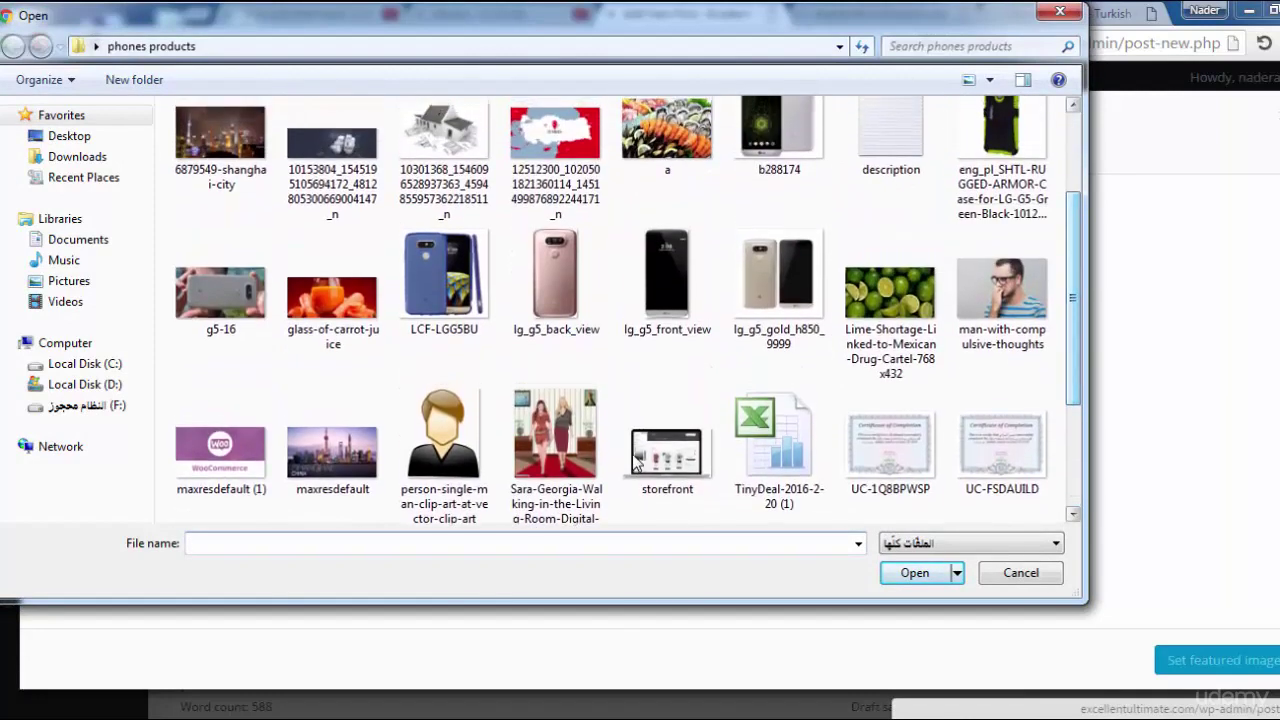
pyautogui.click(1001, 289)
pyautogui.press('Return')
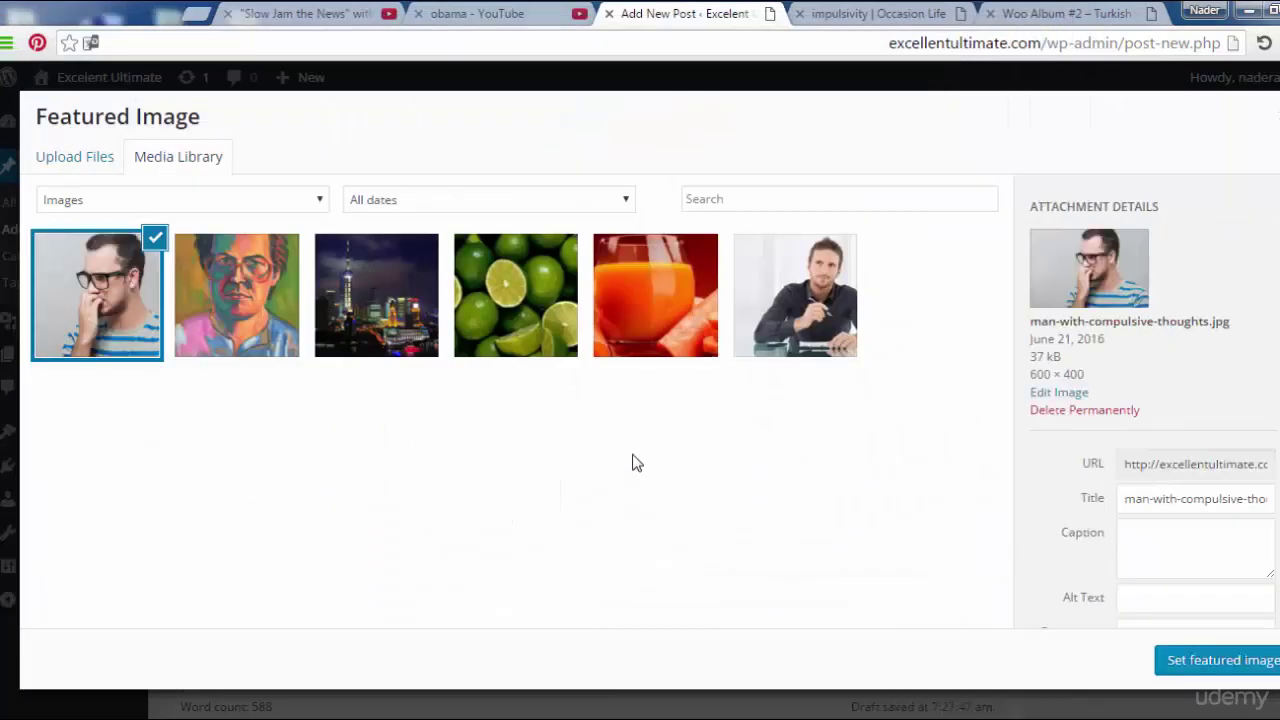
# Copy the image's title man-with-compulsive-thoughts into its alt text and set the image as the post's featured image.
pyautogui.click(1170, 498)
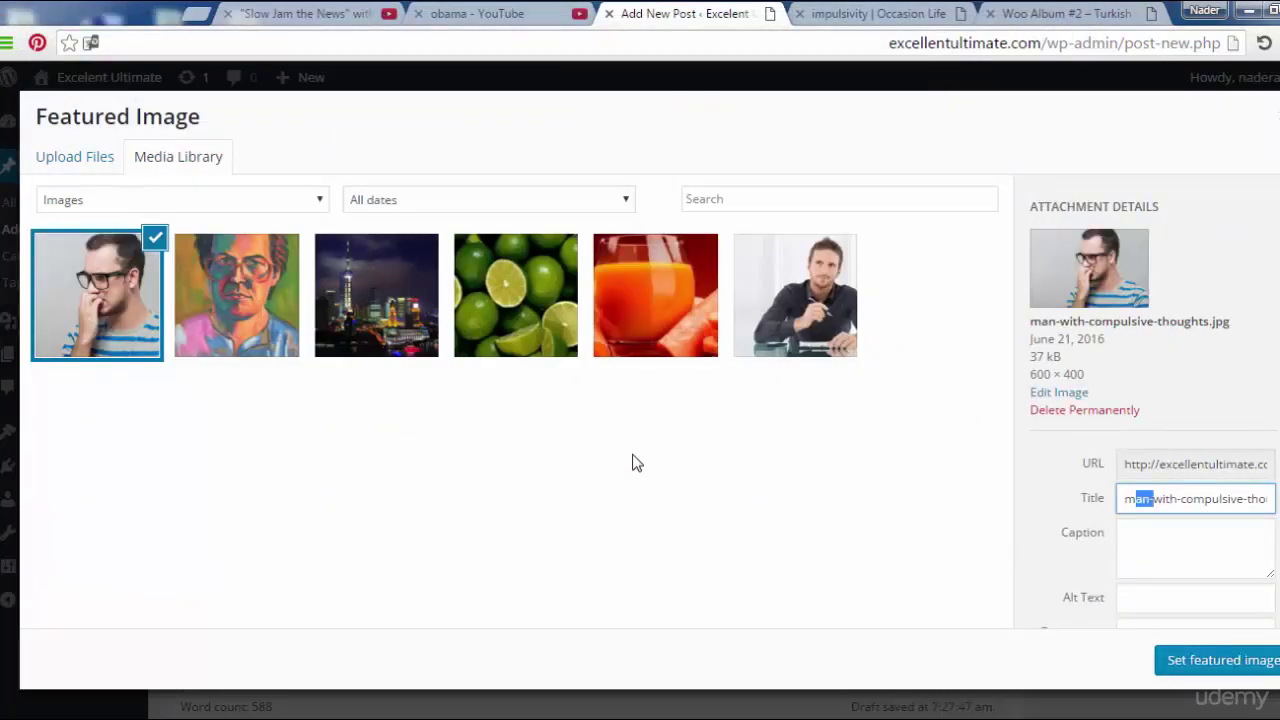
pyautogui.moveTo(1153, 498); pyautogui.dragTo(1268, 498)
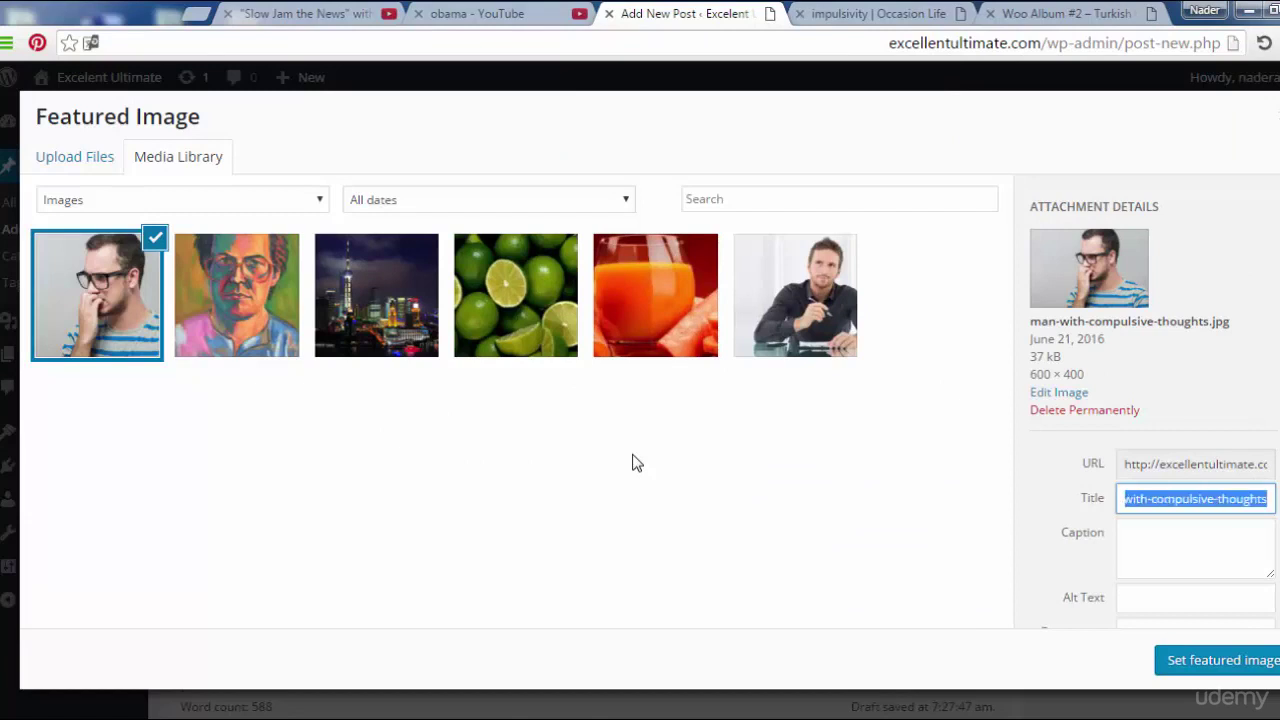
pyautogui.press('Tab')
pyautogui.press('Tab')
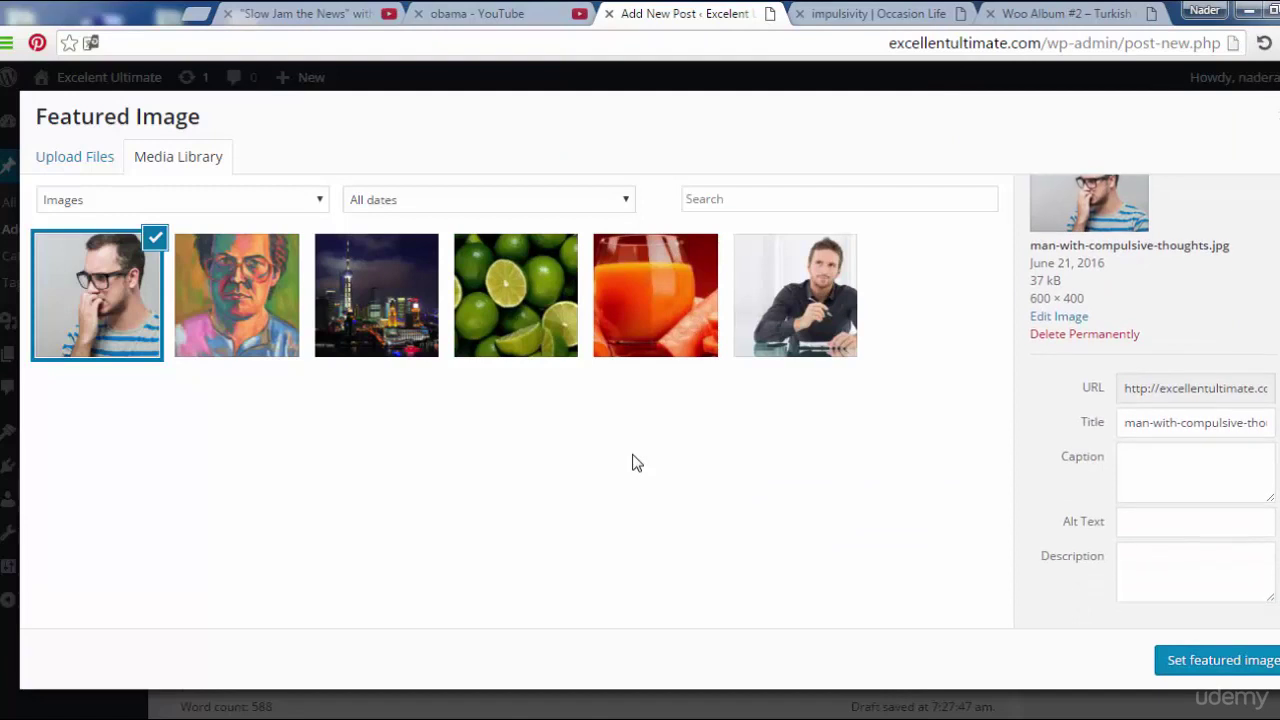
pyautogui.hotkey('ctrl', 'v')
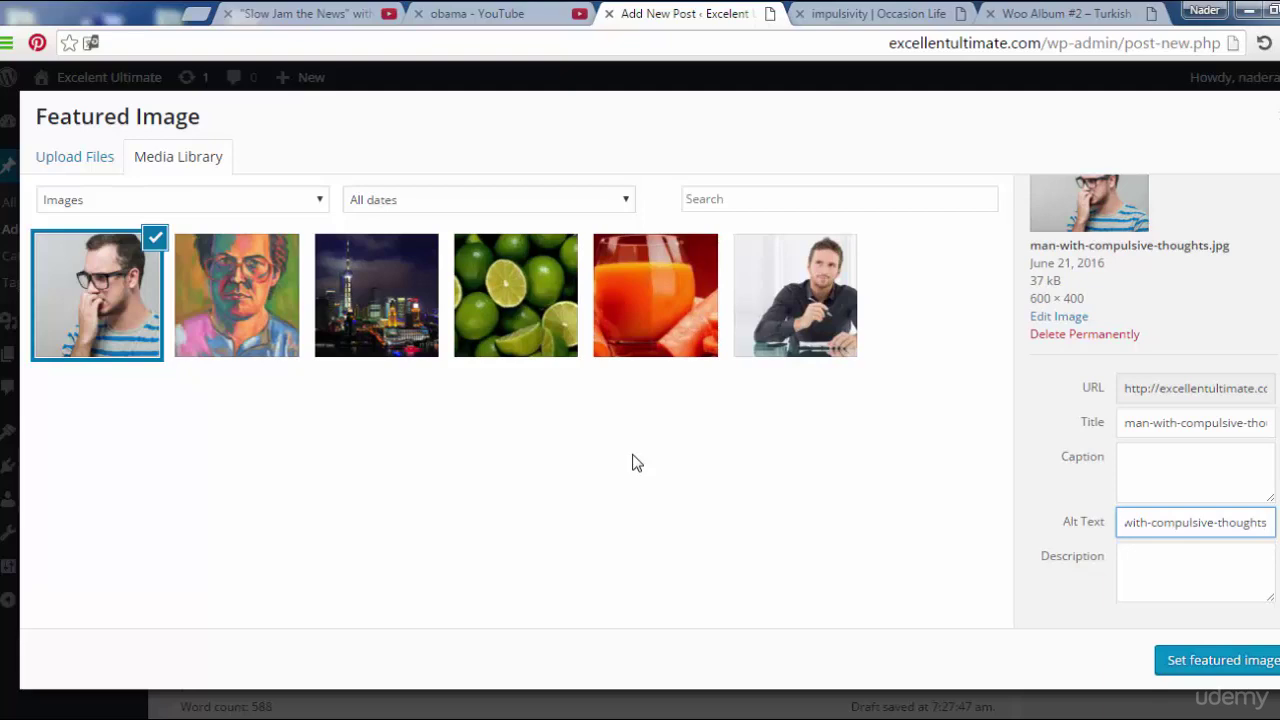
pyautogui.press('Return')
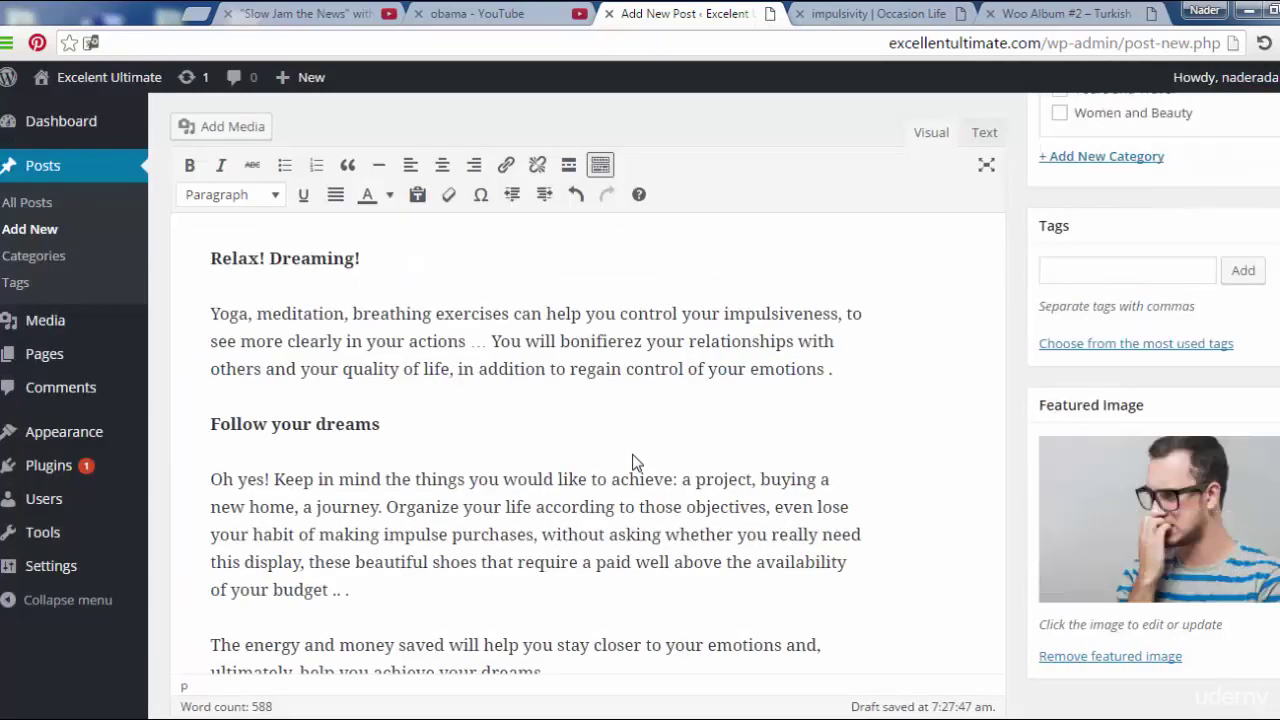
# Review the impulsivity post's body back towards its beginning, publish the post and open it on the site.
pyautogui.scroll(-1, 632, 463)
pyautogui.scroll(9, 632, 463)
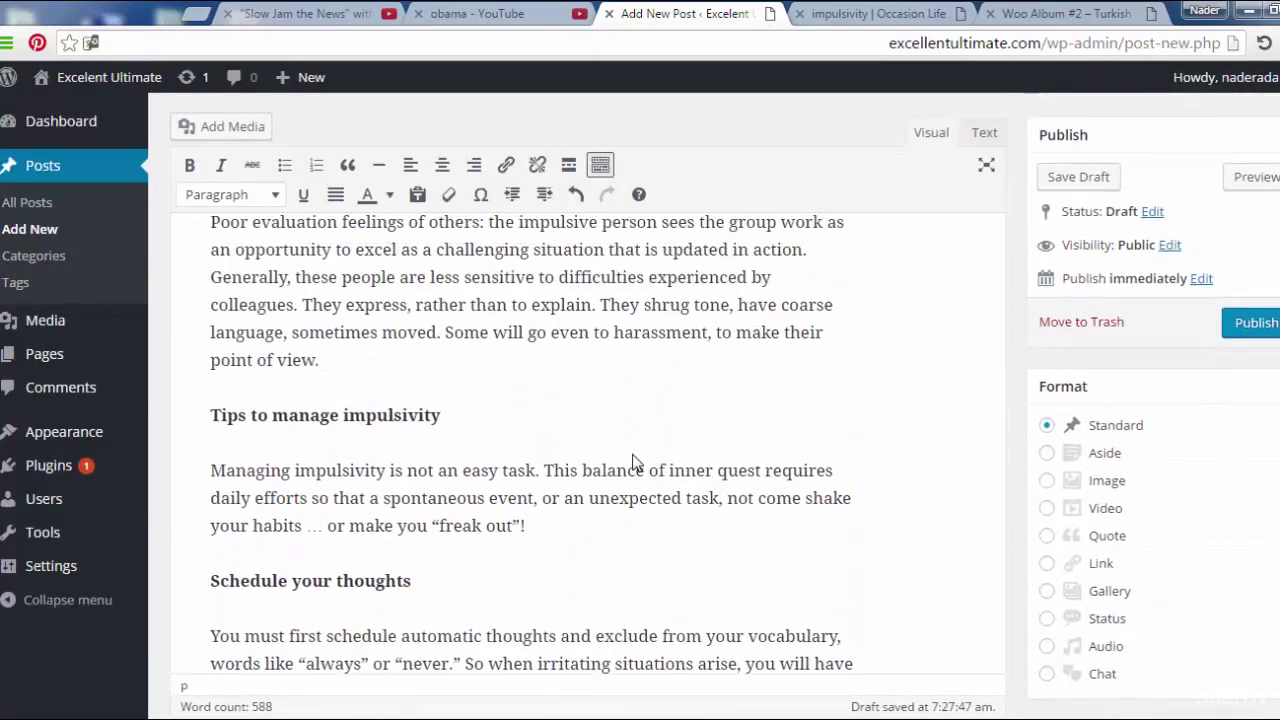
pyautogui.scroll(2, 632, 463)
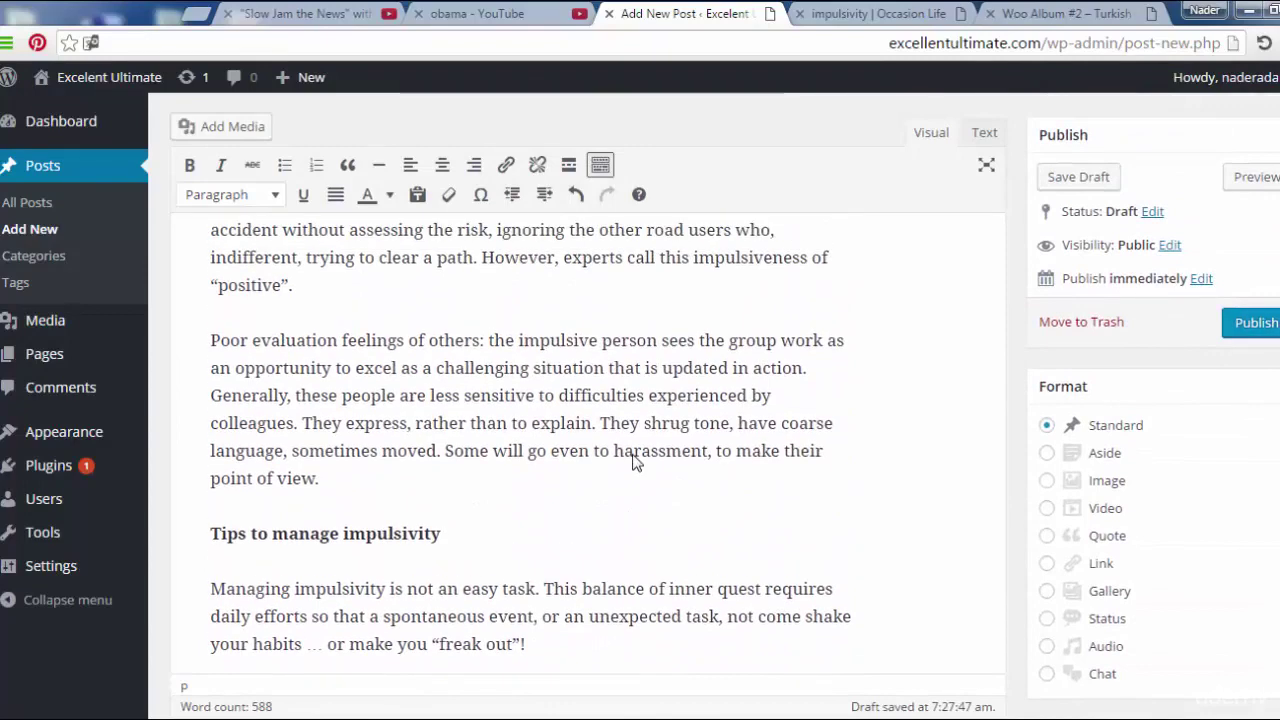
pyautogui.scroll(5, 632, 463)
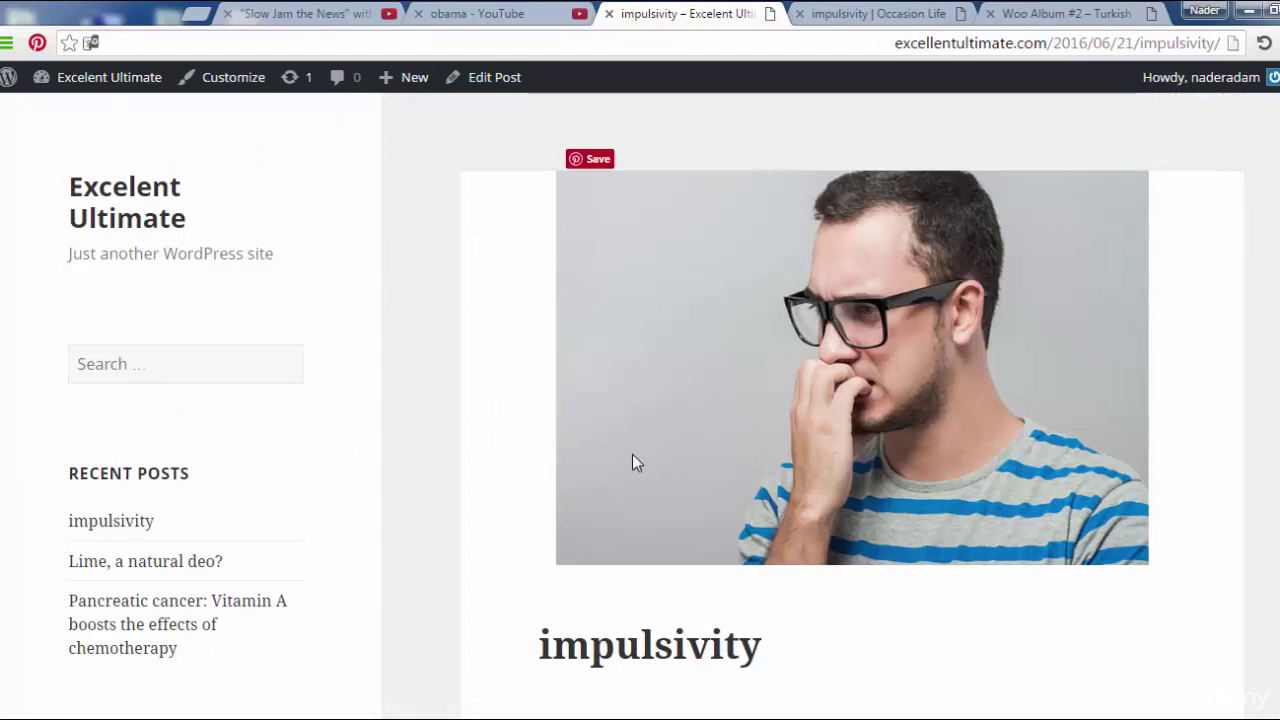
# Examine the published impulsivity post from its featured image and text down to the comment form and previous-post link.
pyautogui.scroll(-10, 632, 462)
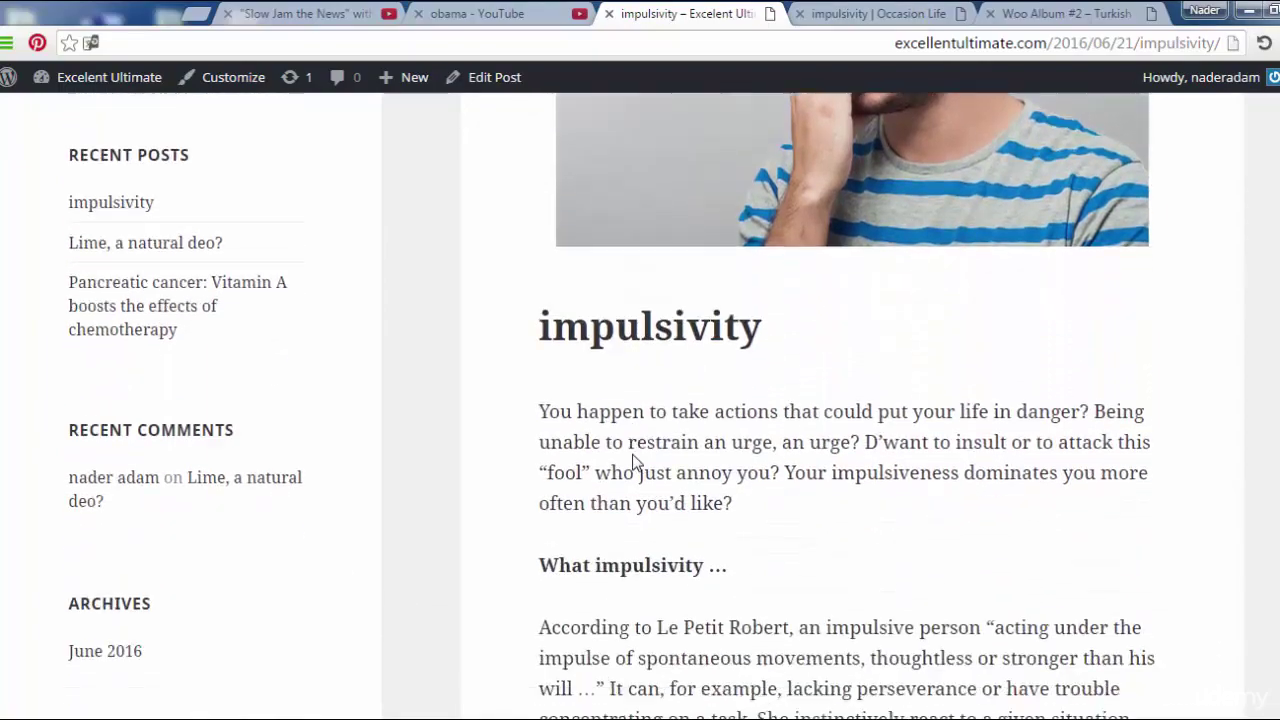
pyautogui.scroll(-12, 632, 462)
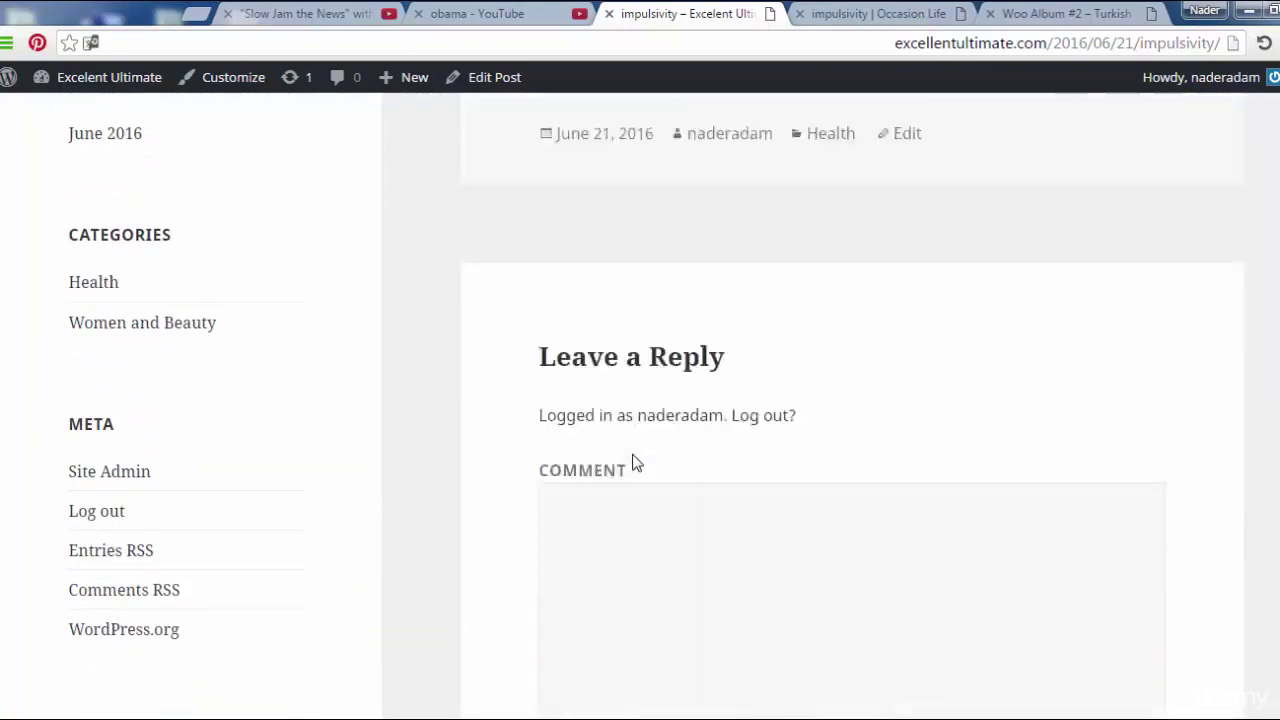
pyautogui.scroll(4, 632, 462)
pyautogui.scroll(-5, 632, 462)
pyautogui.scroll(15, 632, 462)
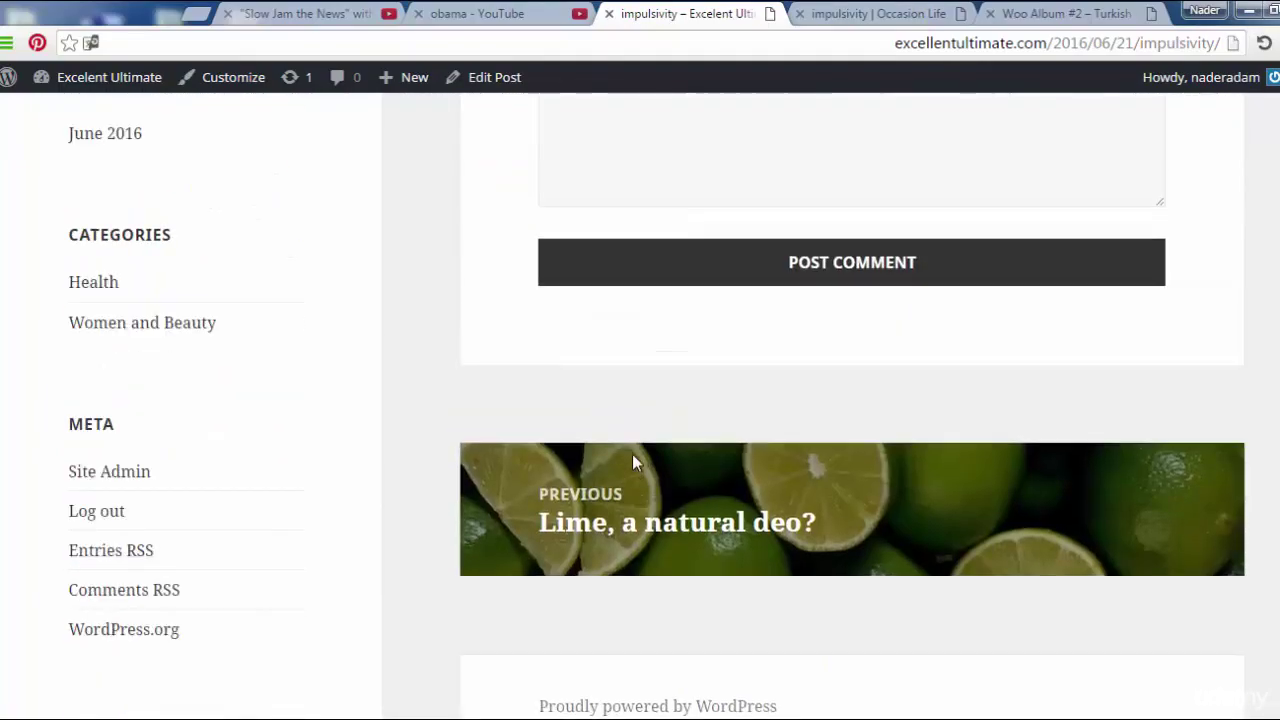
pyautogui.scroll(10, 632, 462)
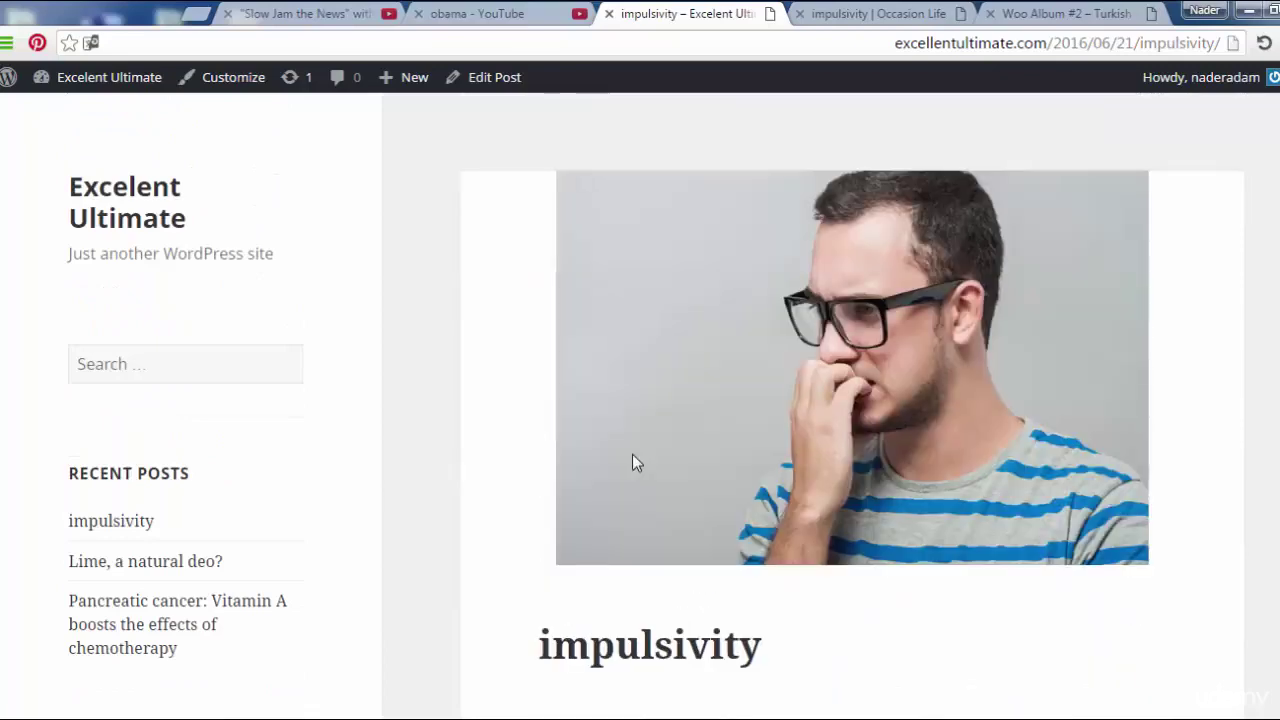